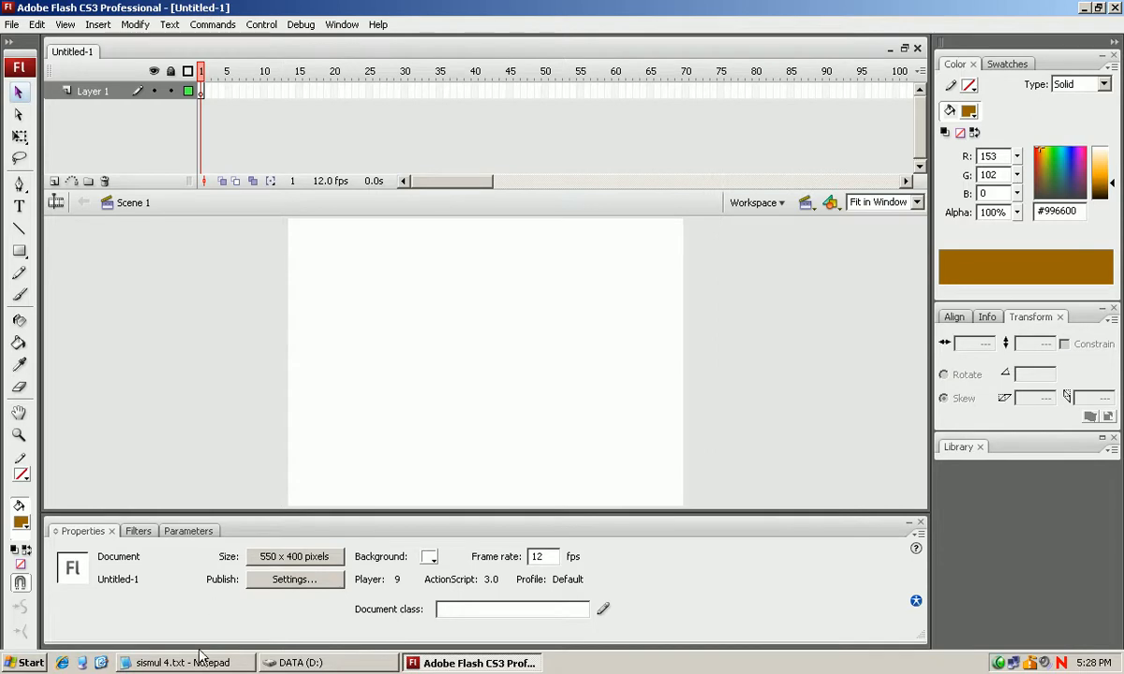
Switch to the sismul 4.txt notes in Notepad and highlight the "Placing assets in a timeline" topic and its explanation.
left_click(209, 669)
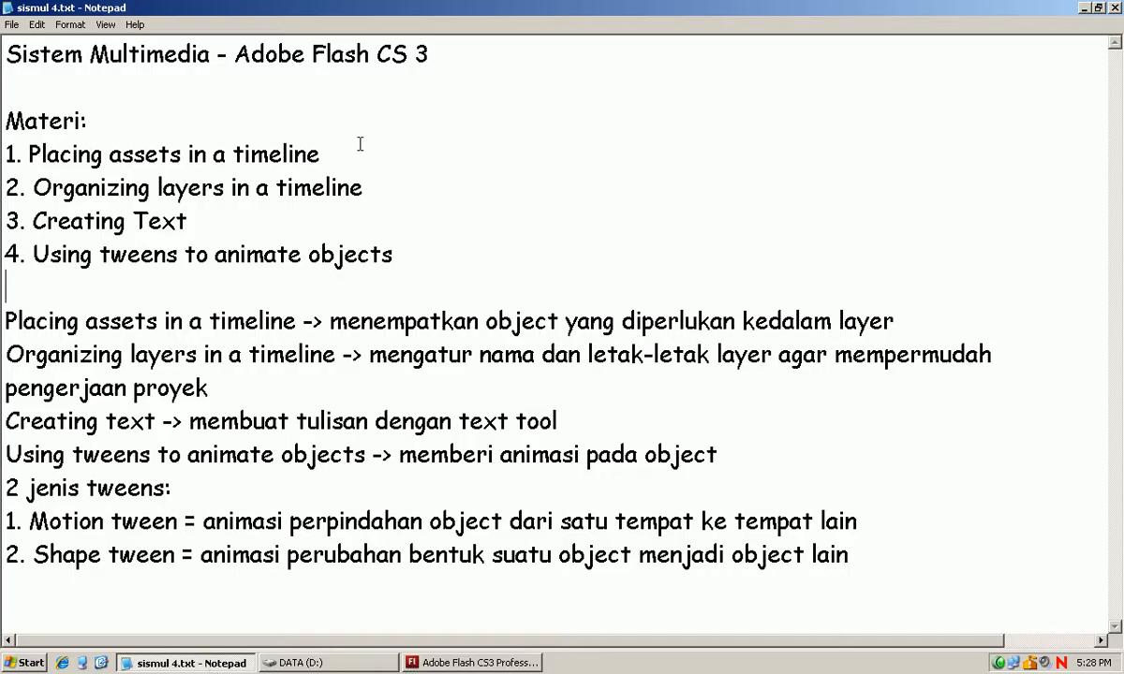
left_click_drag(320, 153, 3, 150)
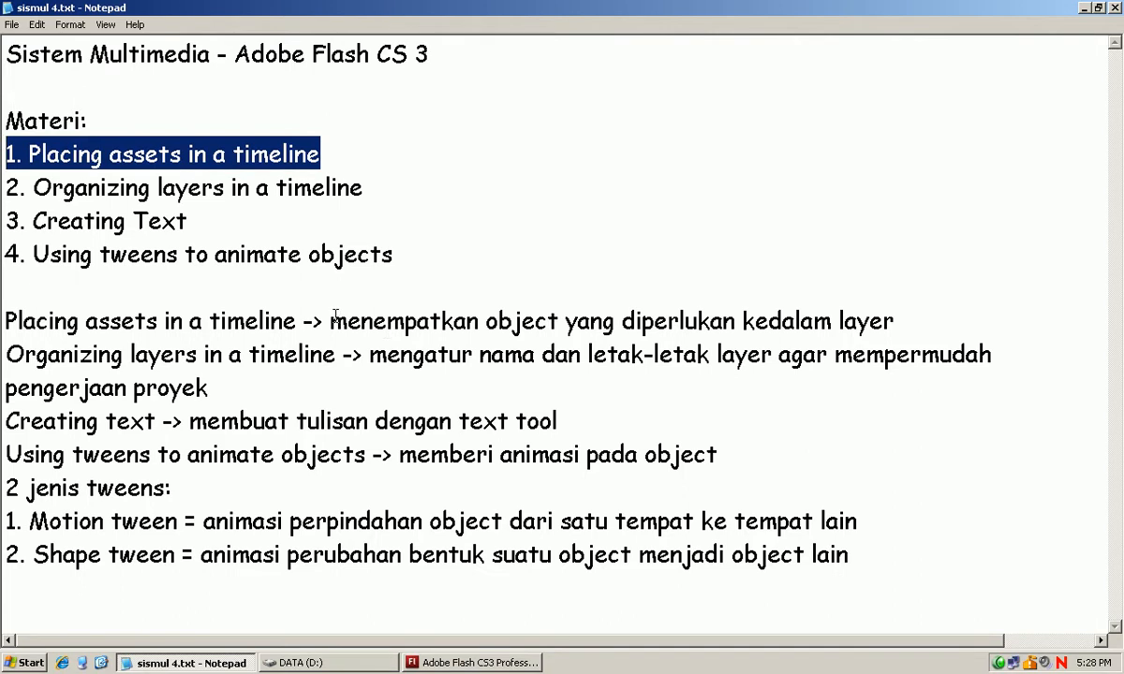
left_click_drag(329, 321, 888, 323)
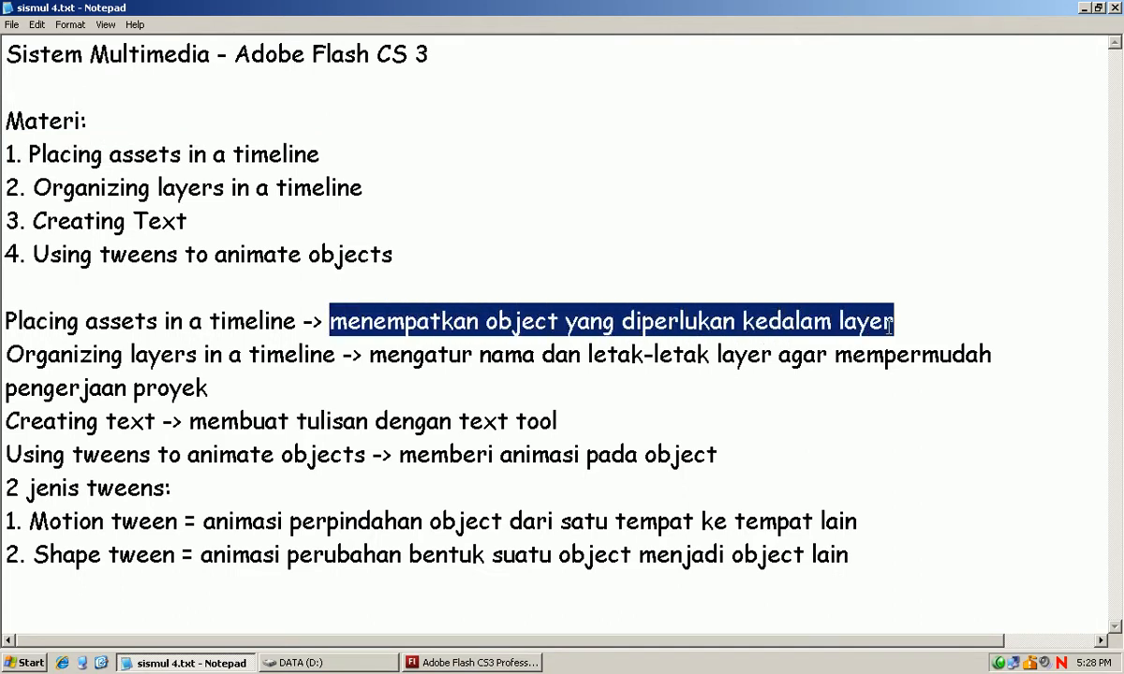
Switch to Adobe Flash and draw a #996600 brown rectangle without stroke, about 556 by 408 pixels, covering the whole stage.
left_click(472, 662)
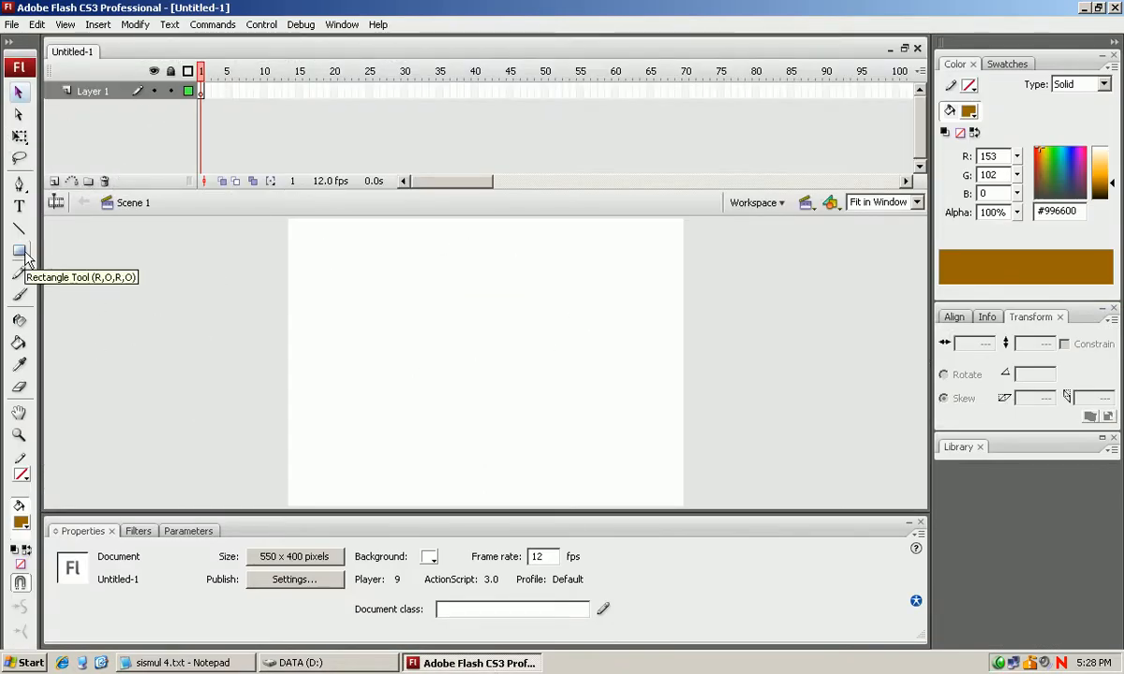
left_click_drag(19, 251, 33, 274)
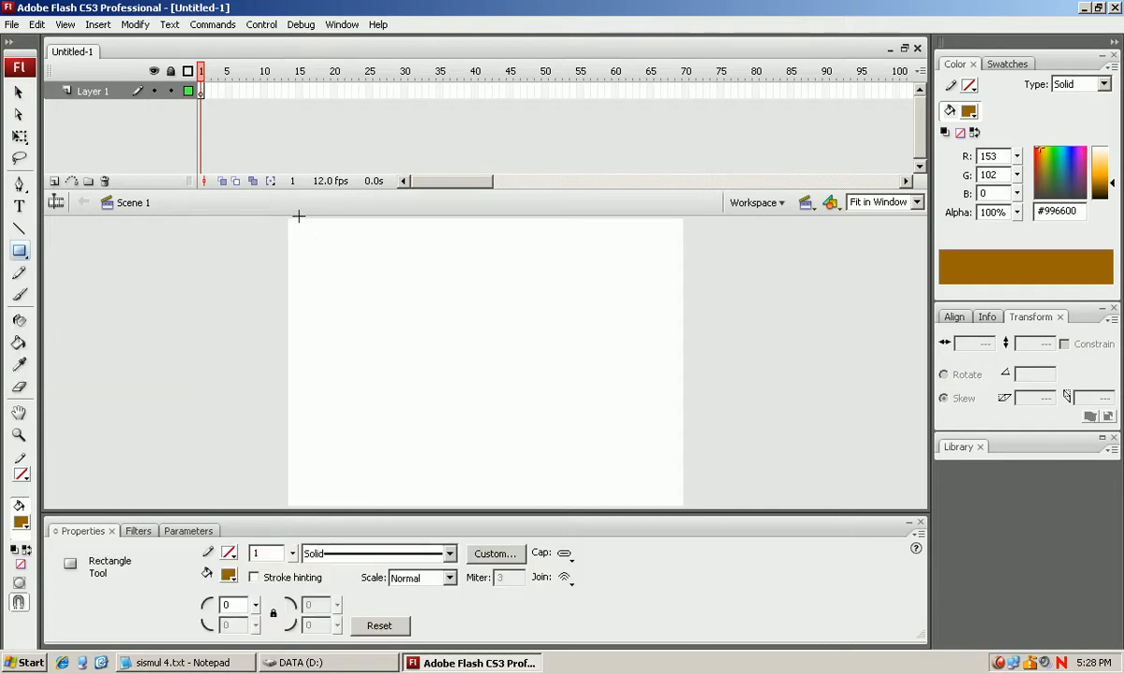
left_click_drag(285, 216, 686, 505)
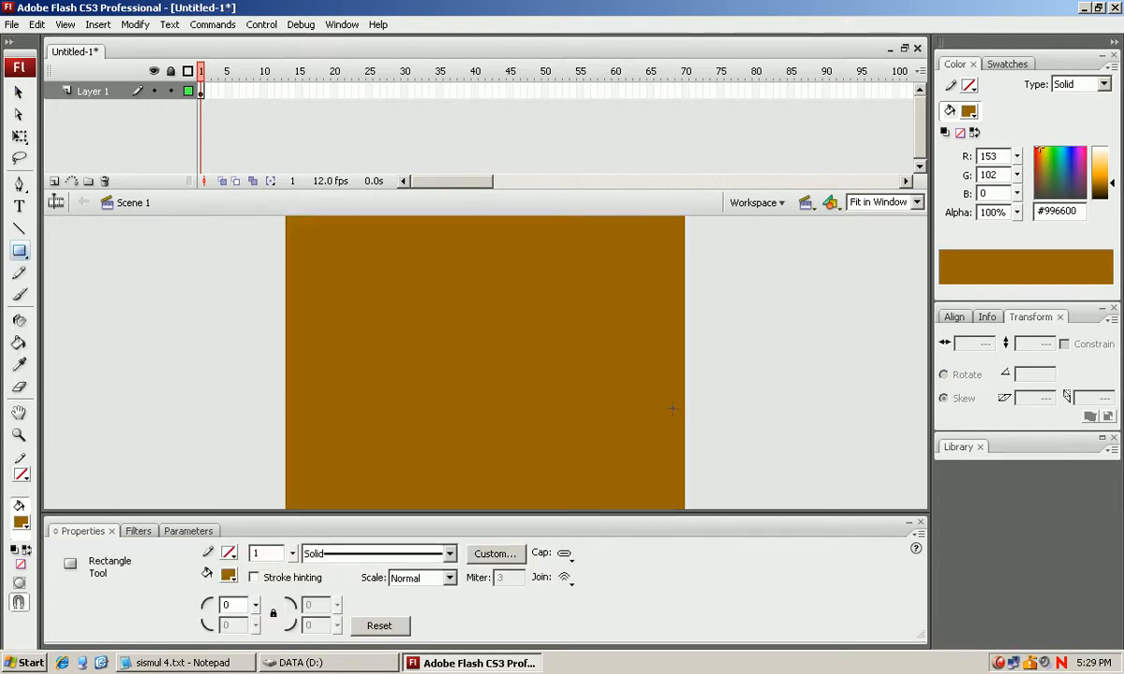
Extend Layer 1 with a regular frame at frame 100, check its first and last frames, and deselect the brown background.
left_click(896, 91)
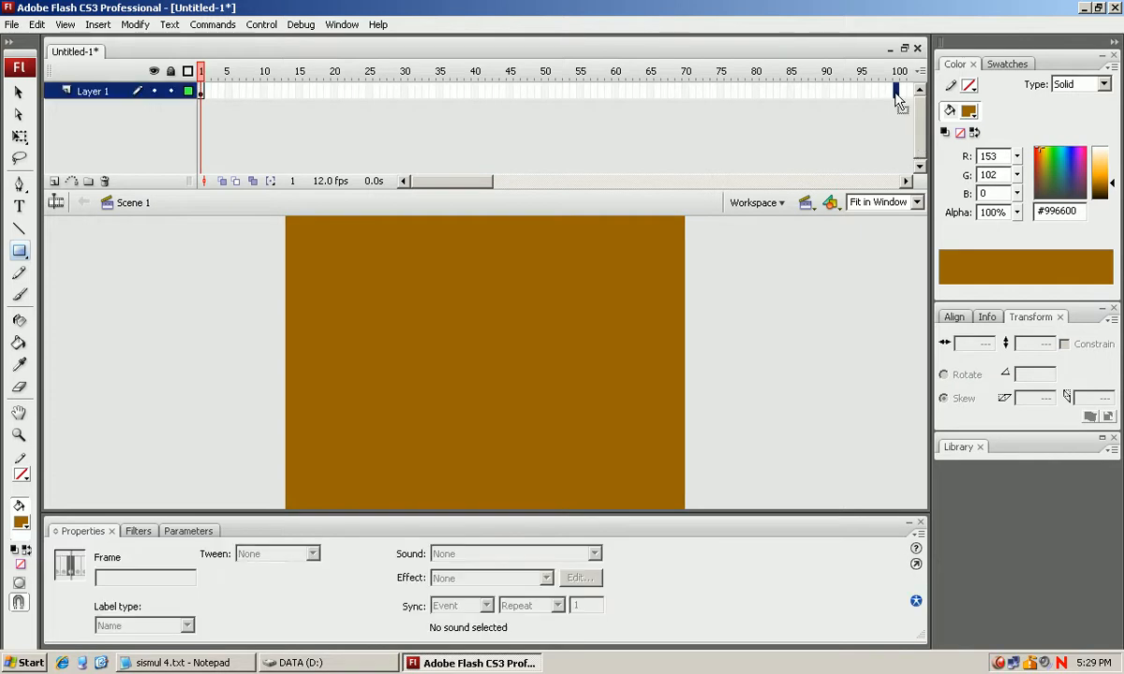
right_click(896, 91)
left_click(914, 137)
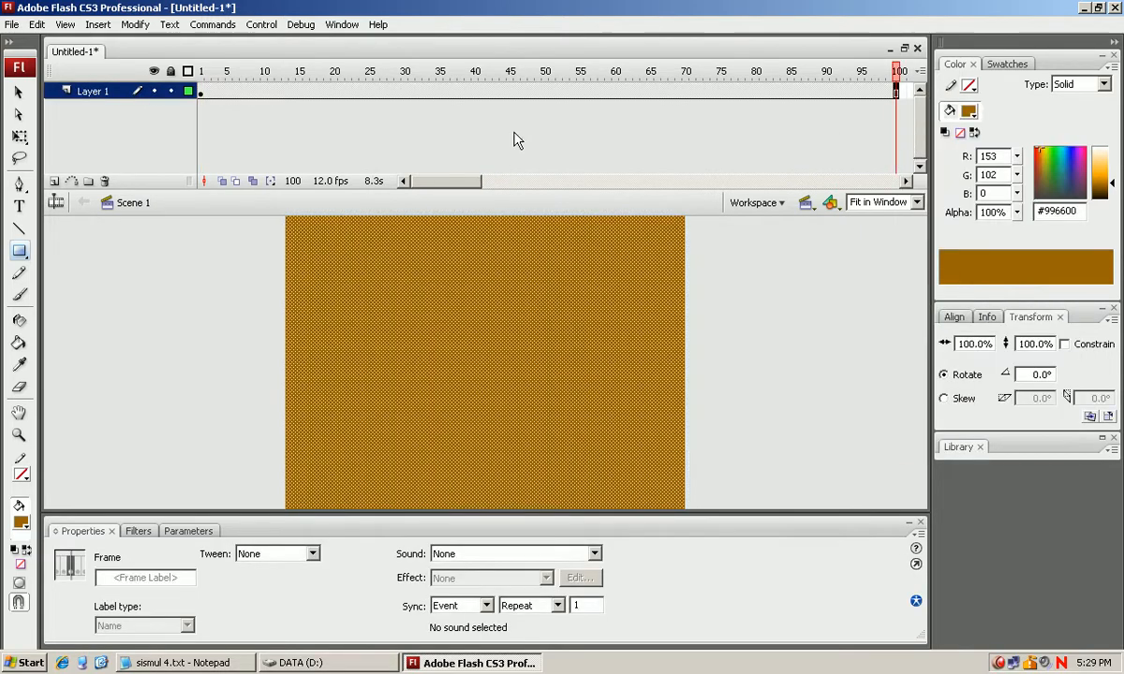
left_click(201, 92)
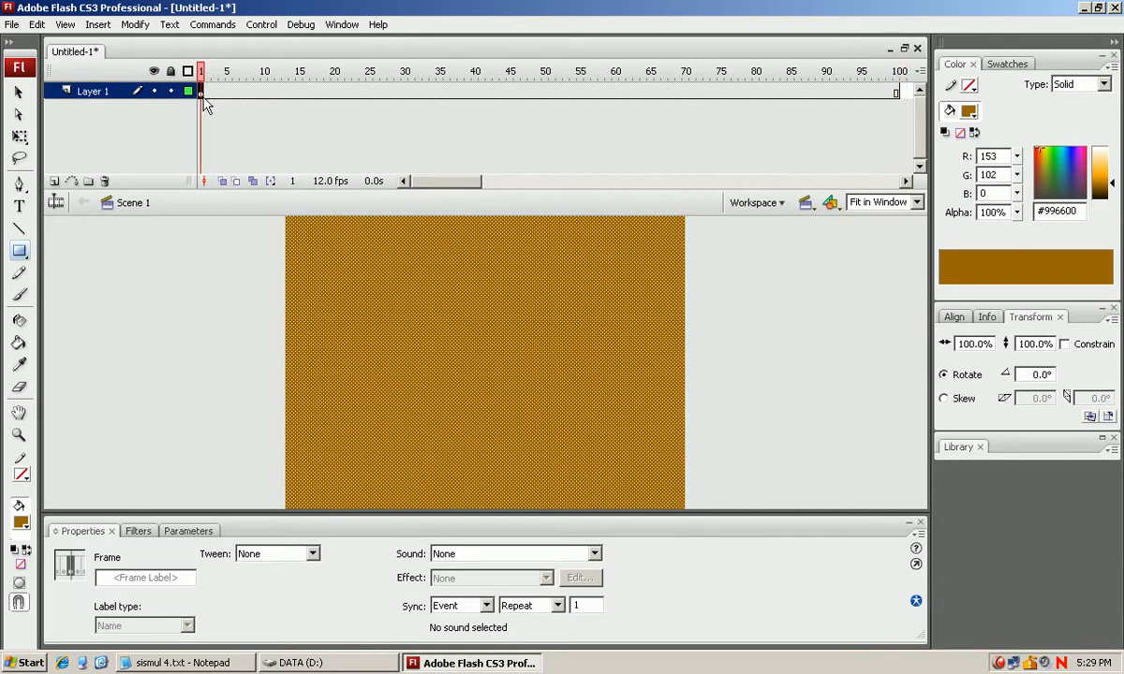
left_click(896, 91)
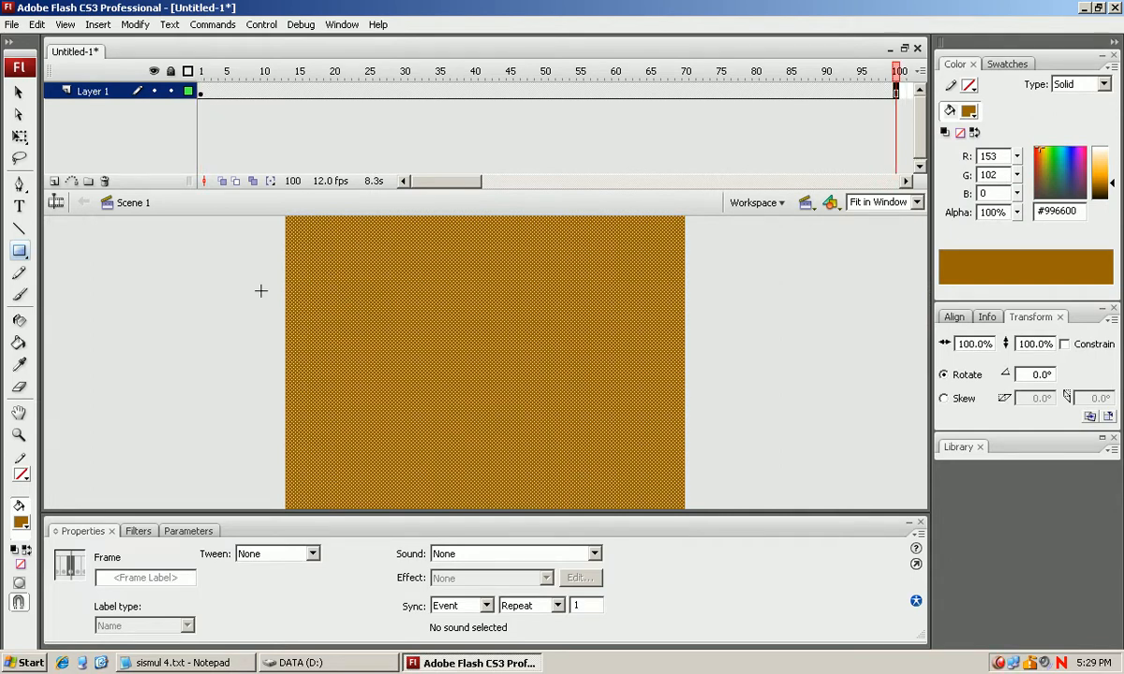
left_click(18, 92)
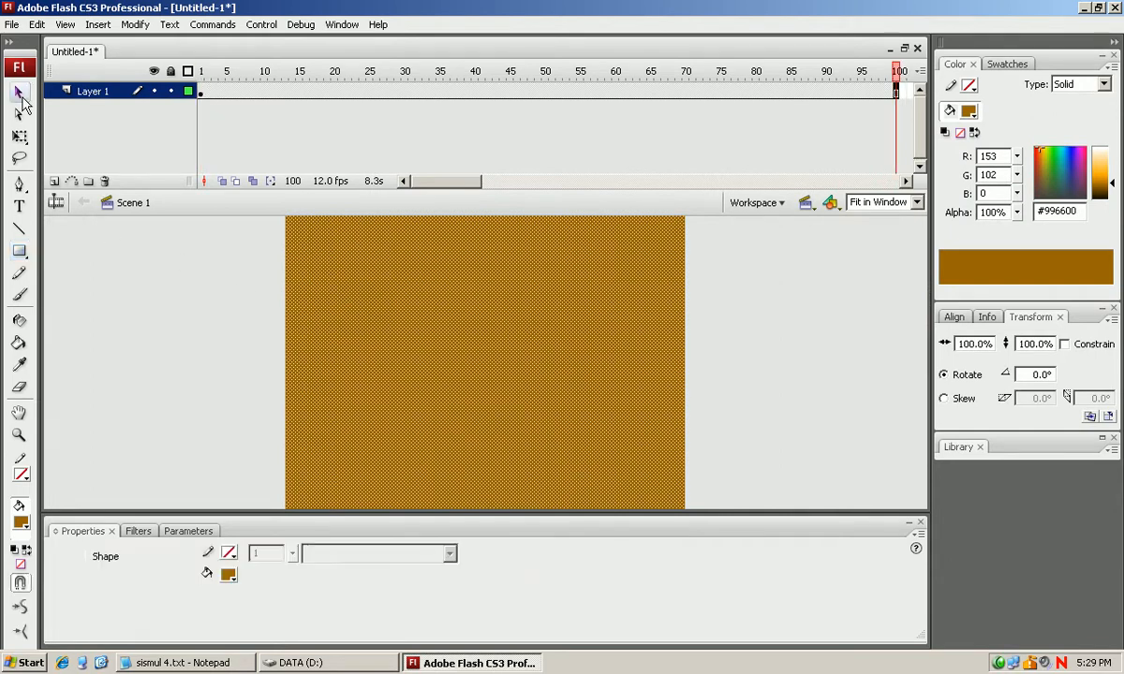
left_click(167, 314)
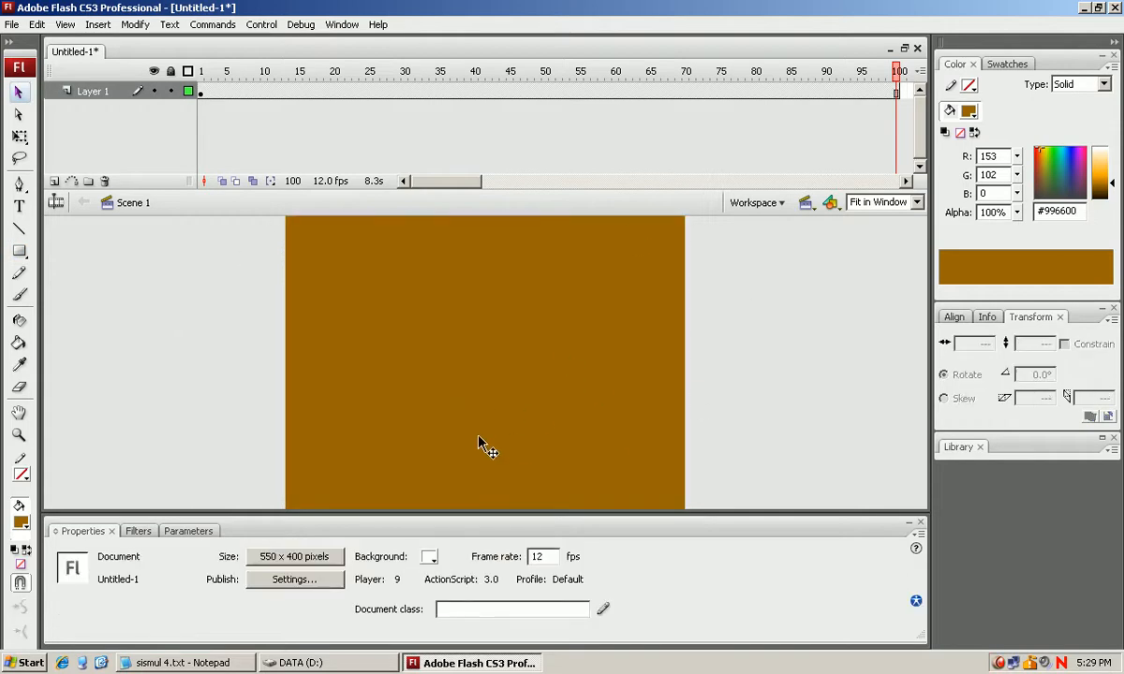
Review the blue.png, green.png and my birthday cake.png images in the DATA (D:) folder and return to Flash.
left_click(280, 662)
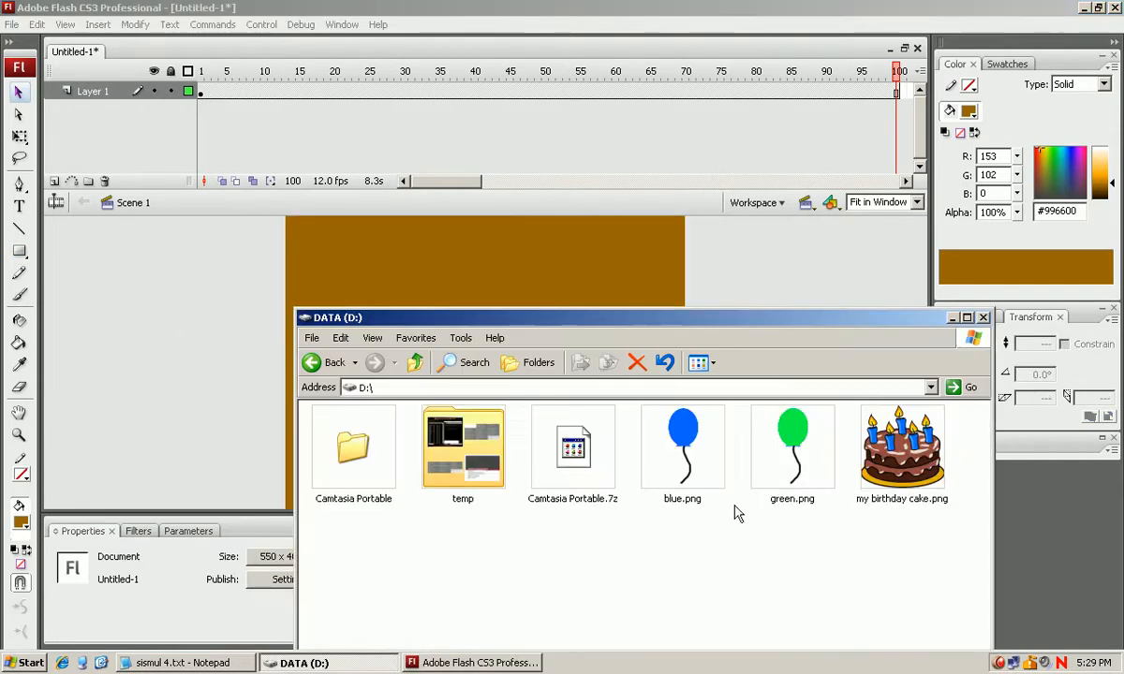
left_click(646, 454)
left_click(798, 478)
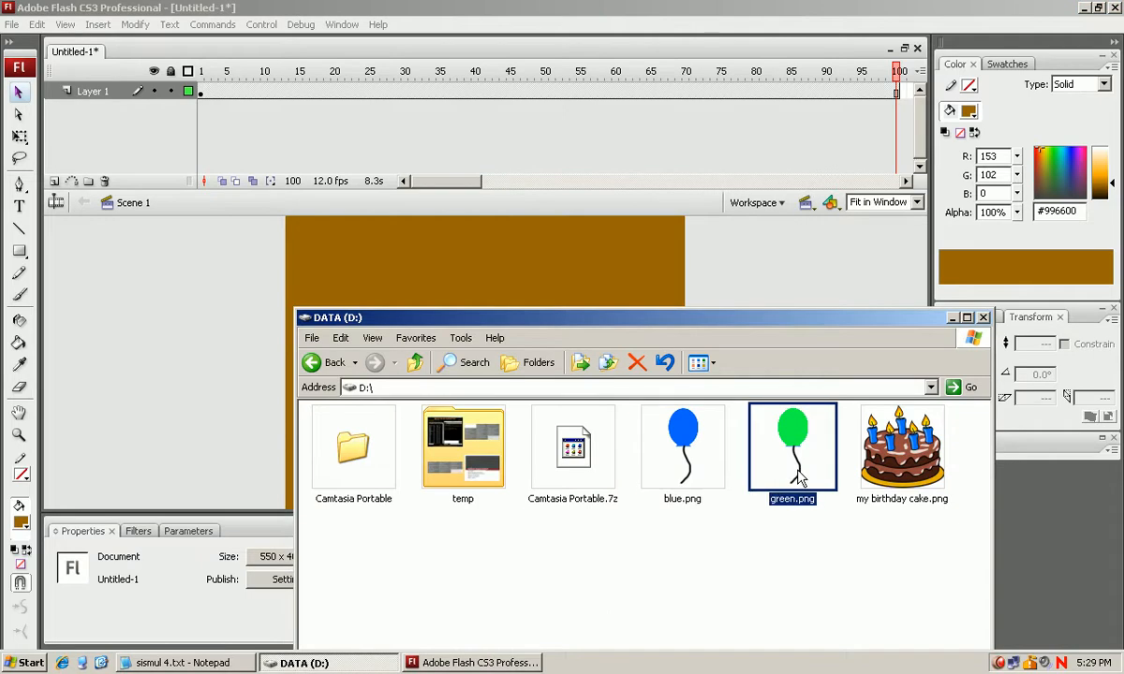
left_click(872, 475)
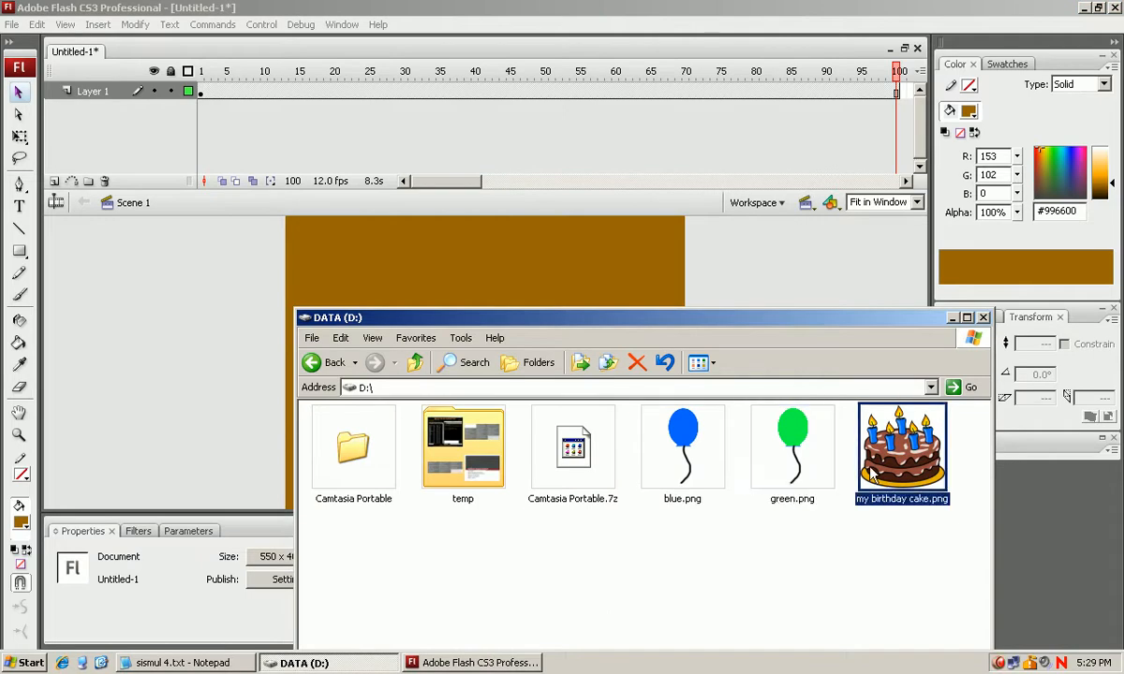
left_click_drag(655, 454, 232, 366)
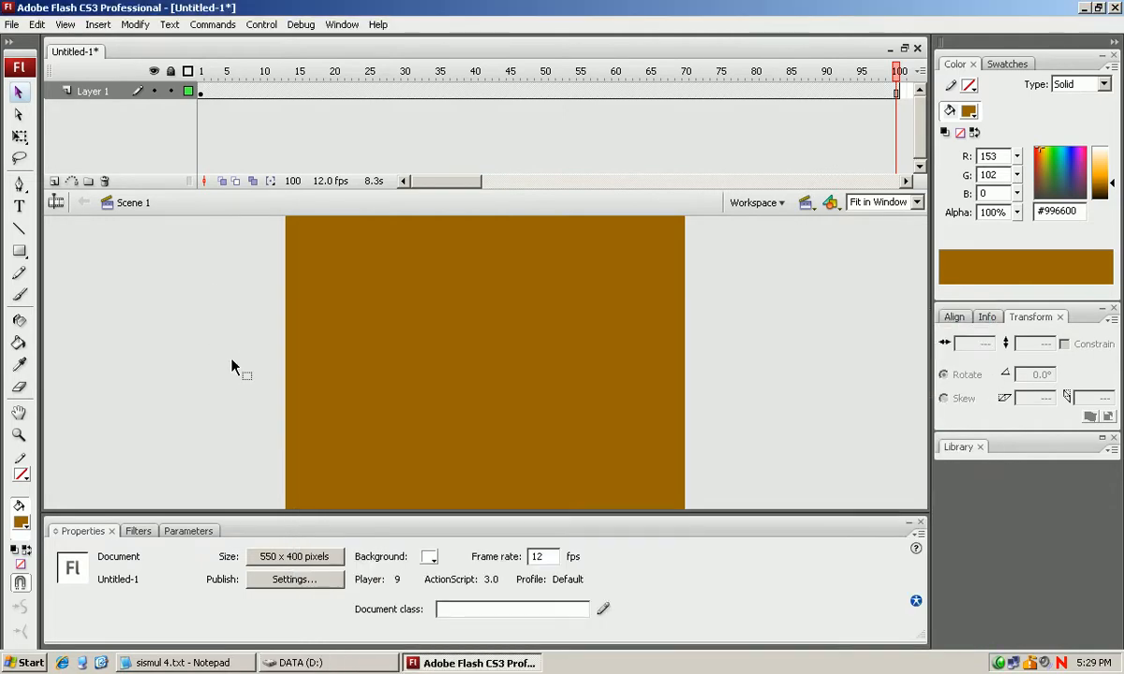
Add a layer above Layer 1 and place blue.png from drive D: on its first frame, in the stage's lower-left area.
left_click(54, 181)
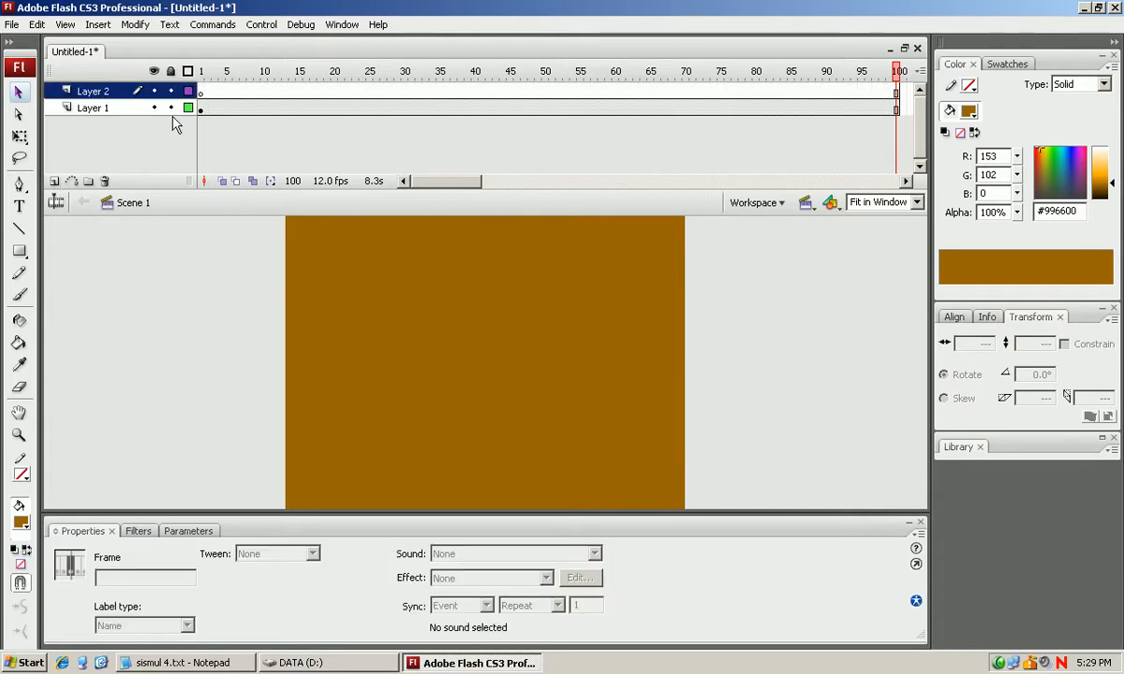
left_click(199, 91)
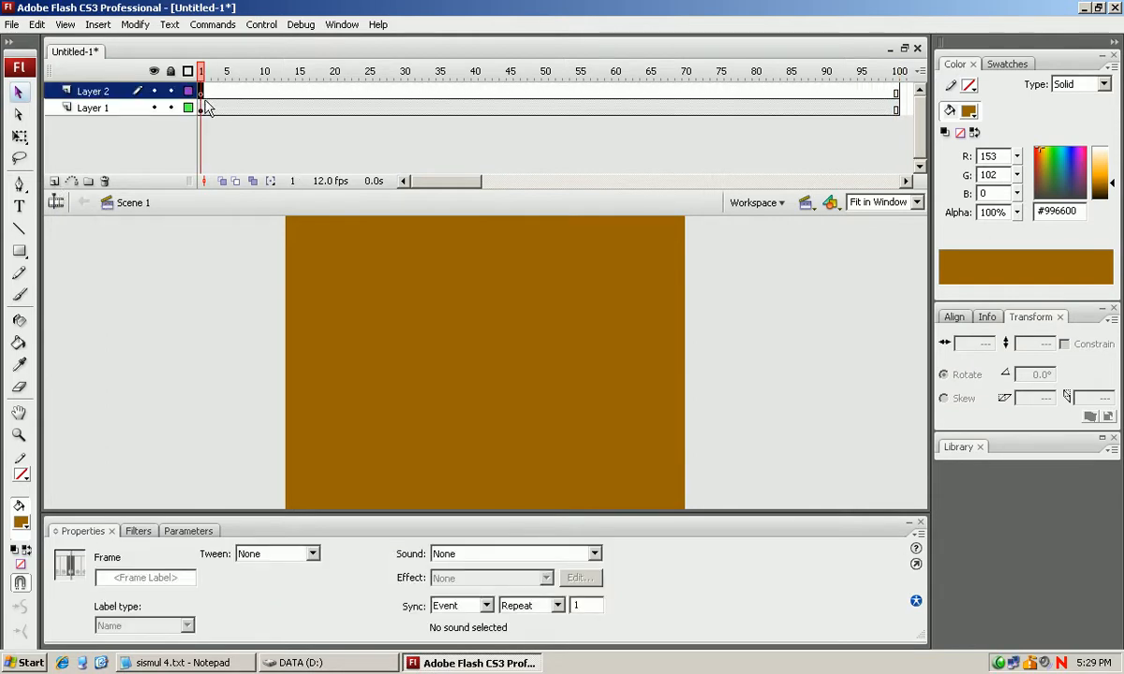
left_click(330, 665)
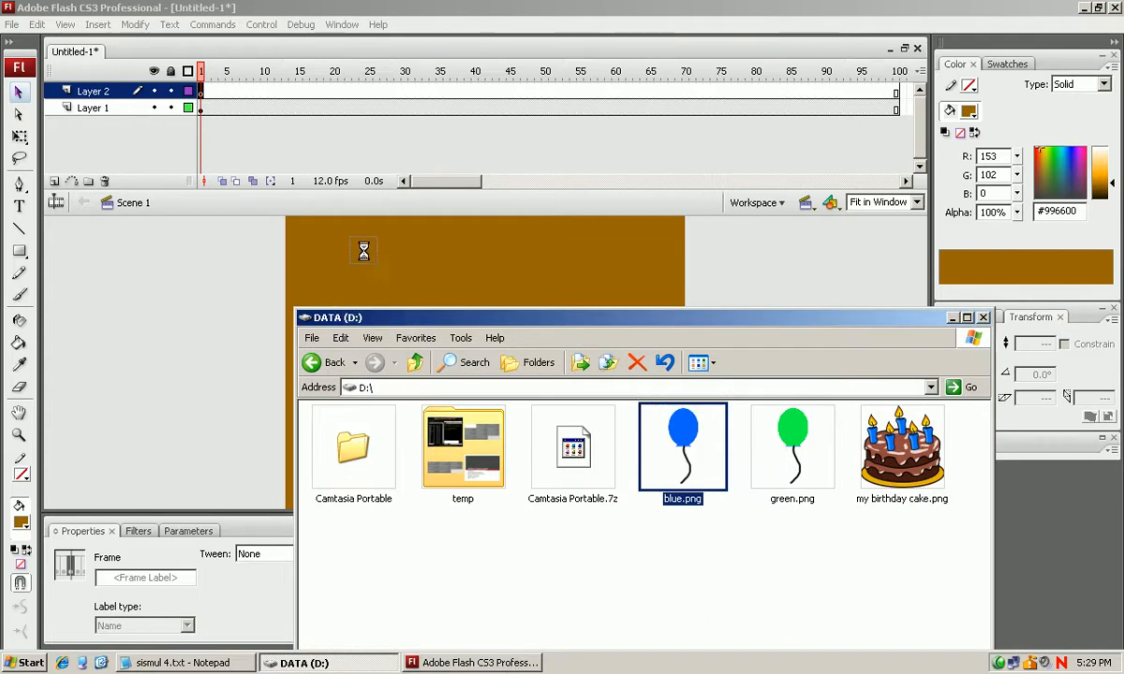
left_click(194, 323)
left_click_drag(288, 305, 360, 471)
left_click(196, 343)
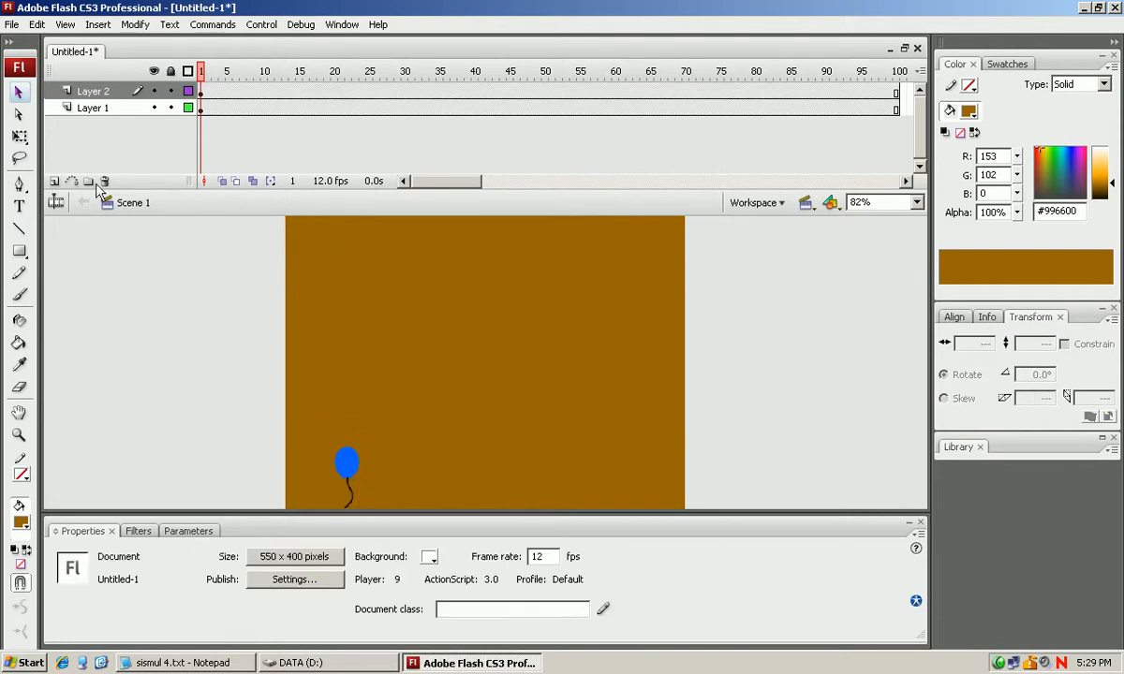
Add a layer above Layer 2 and place green.png from drive D: on its first frame, in the stage's lower-right area.
left_click(54, 181)
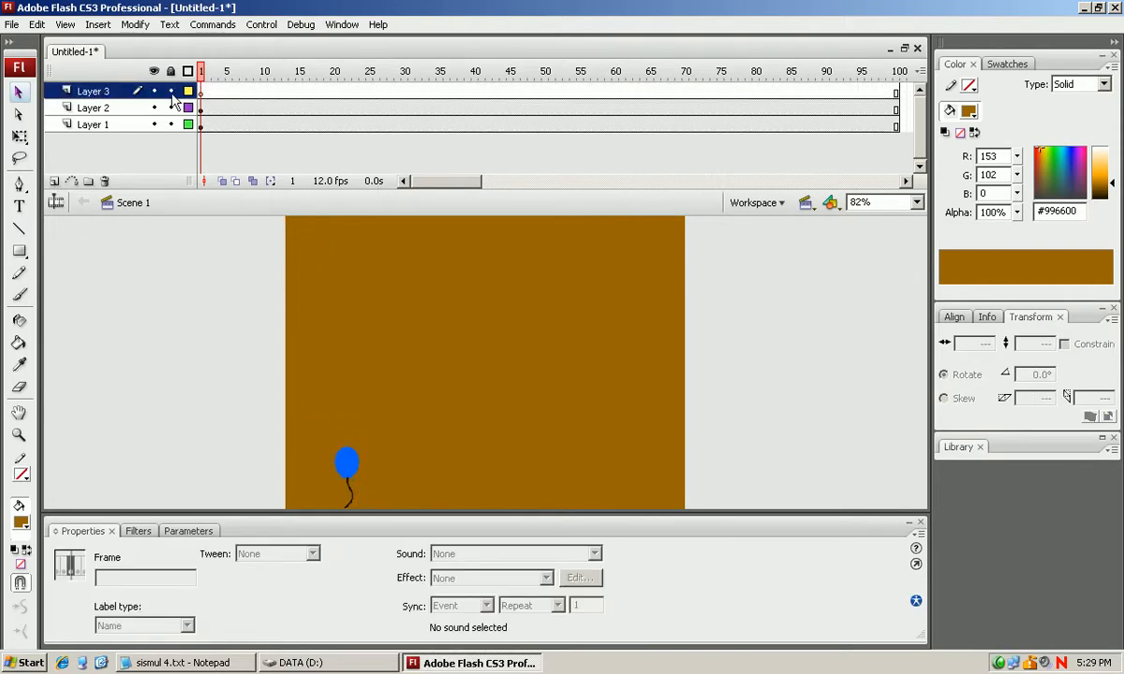
left_click(199, 91)
left_click(330, 663)
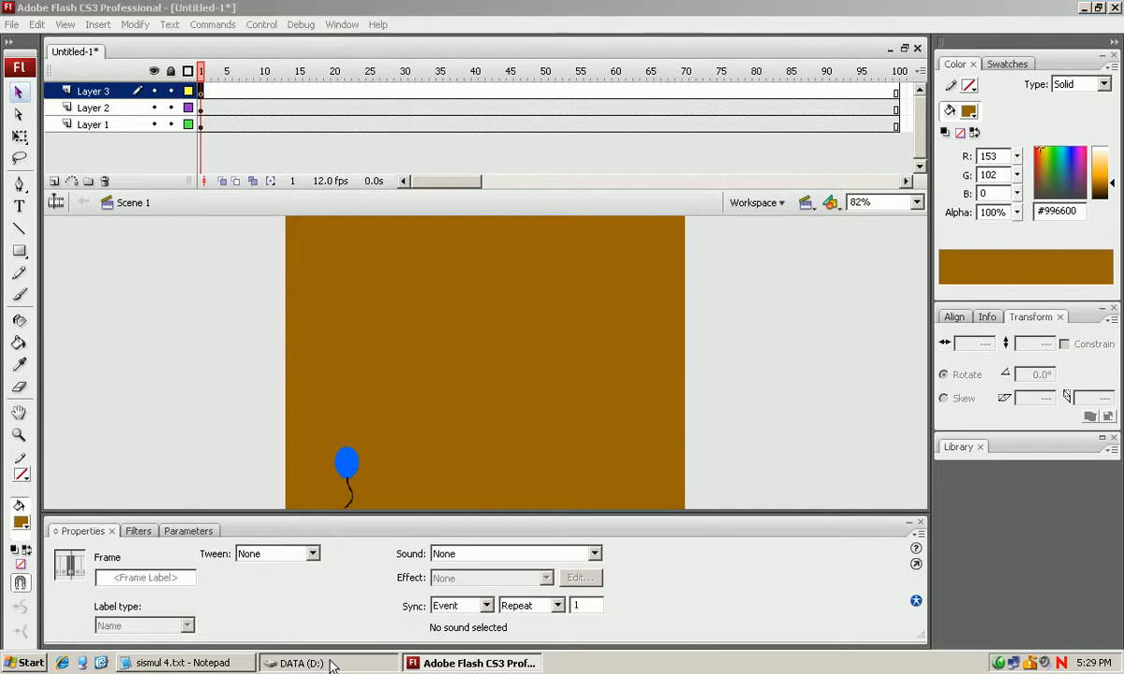
left_click(792, 448)
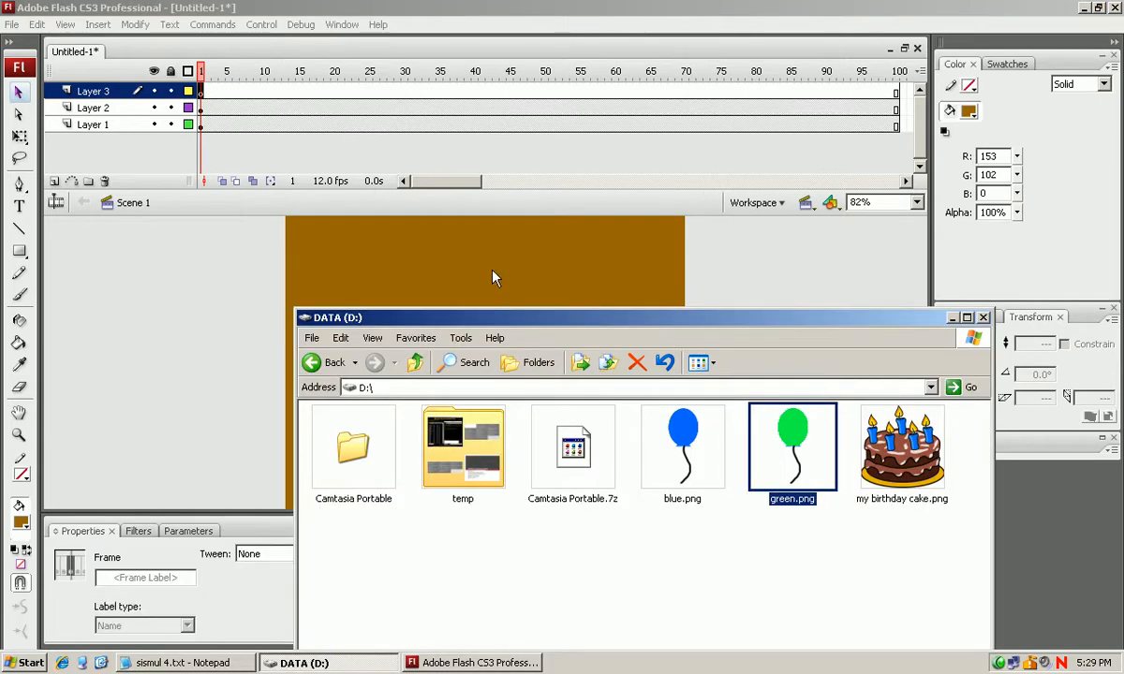
left_click_drag(792, 448, 492, 271)
left_click(193, 372)
left_click_drag(308, 249, 617, 481)
left_click(172, 337)
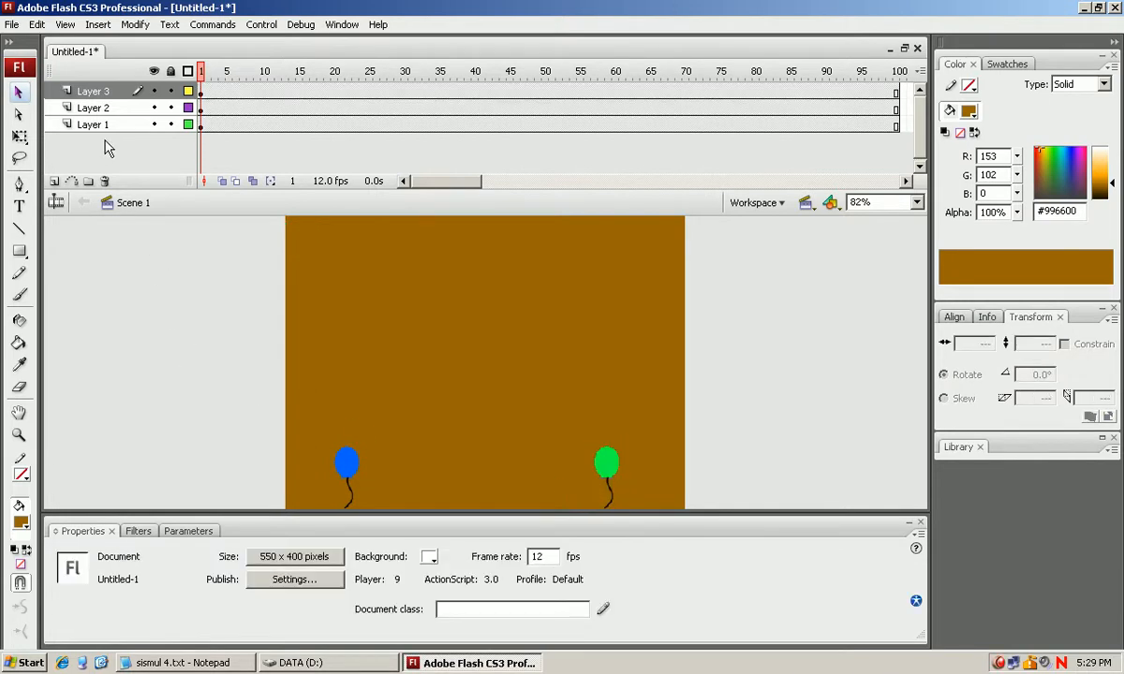
Add a layer above Layer 3 and place my birthday cake.png on its first frame between the balloons, at about X 197, Y 249.
left_click(56, 181)
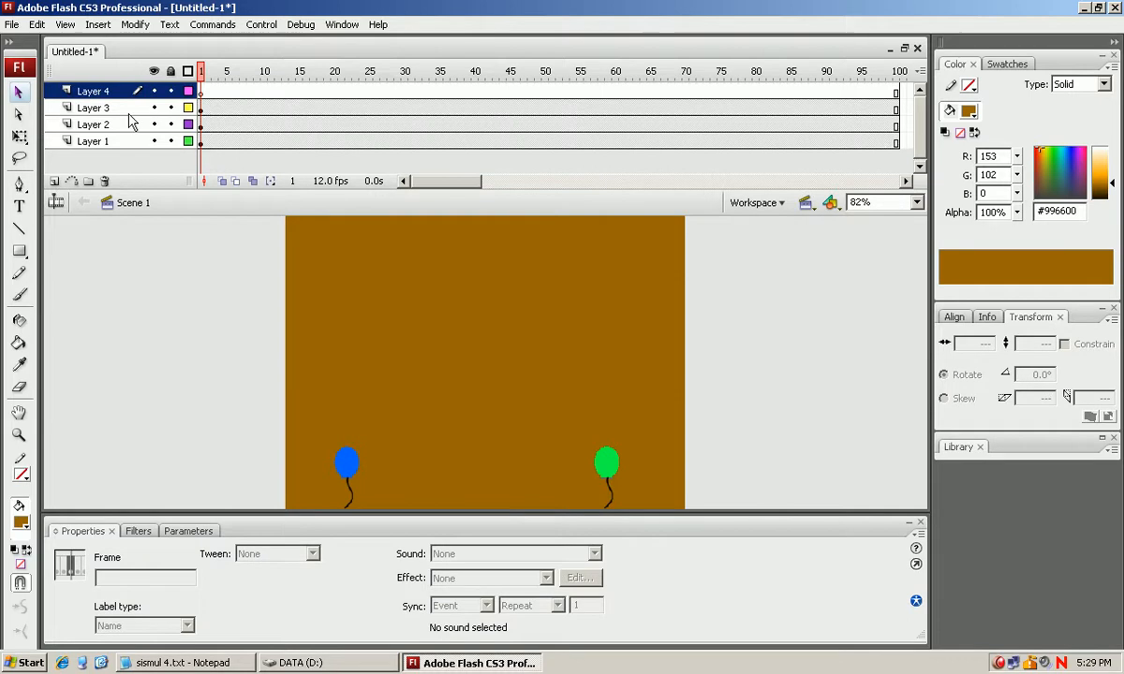
left_click(201, 91)
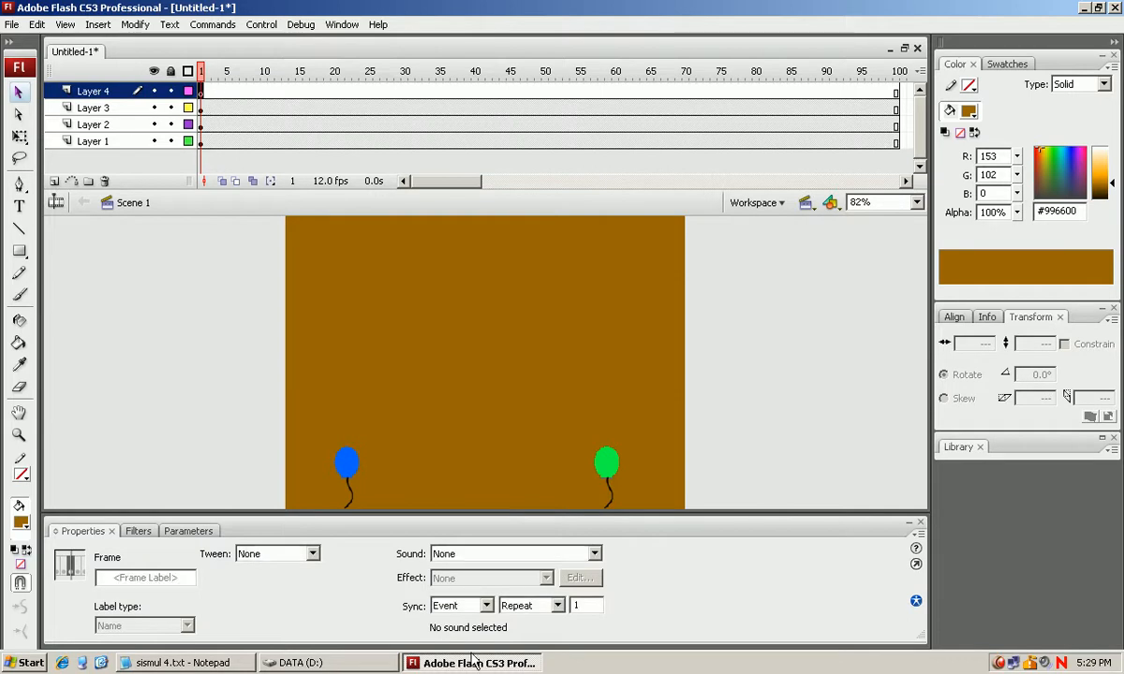
left_click(295, 662)
left_click_drag(902, 447, 181, 316)
left_click(182, 316)
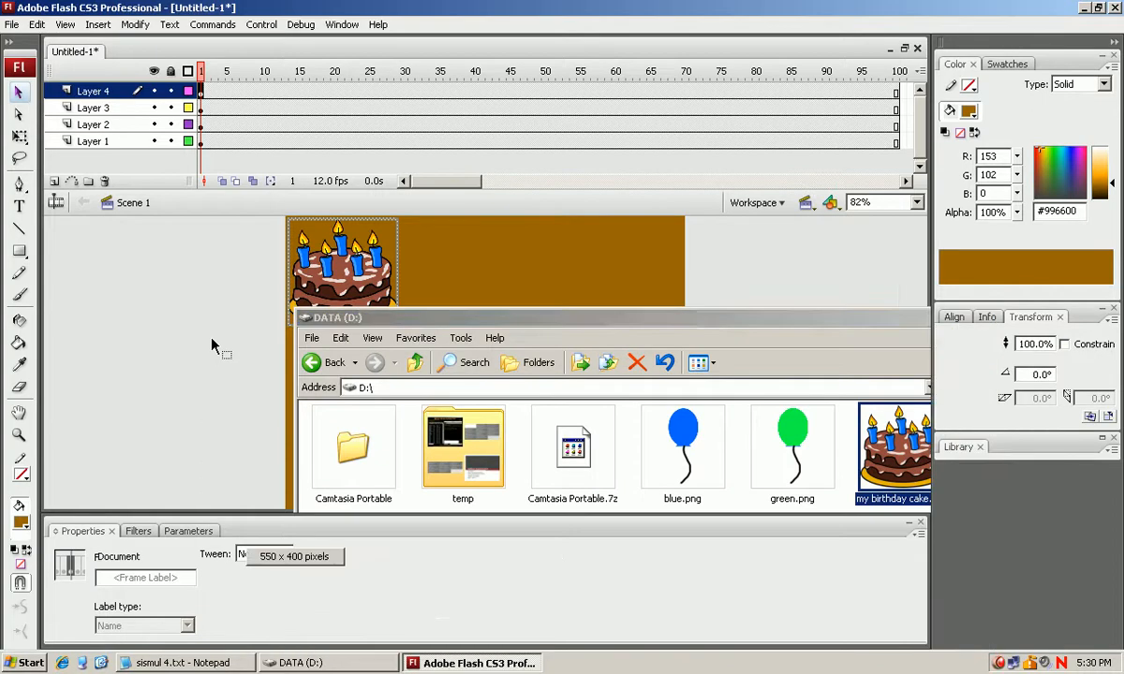
left_click_drag(358, 296, 490, 454)
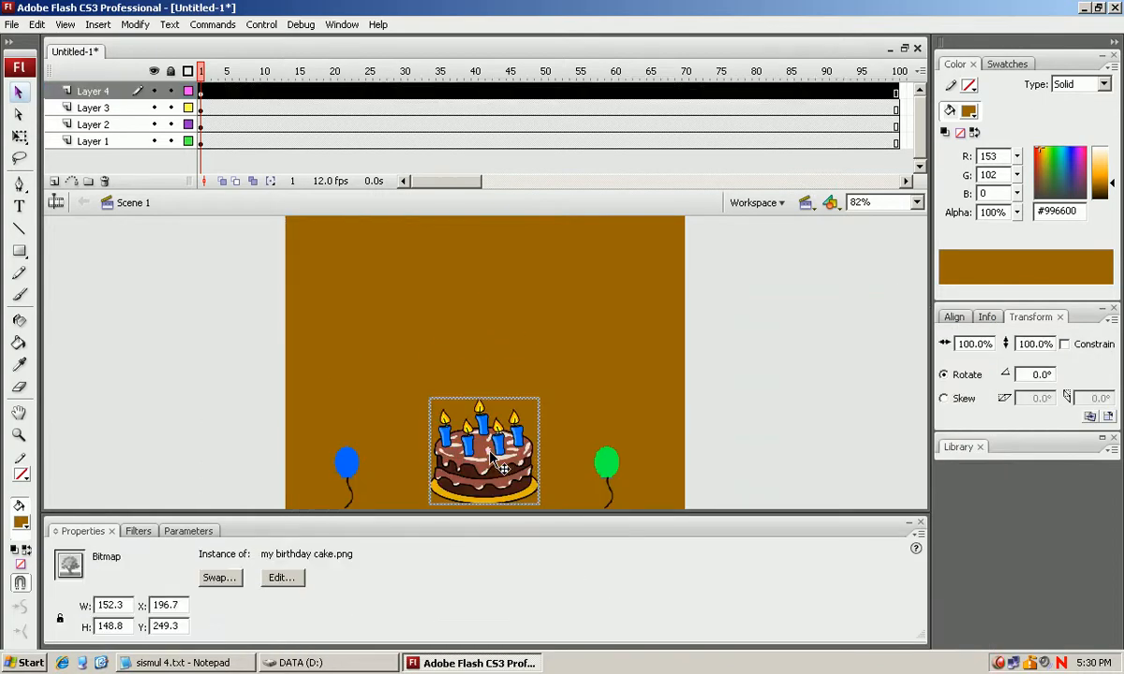
left_click(192, 388)
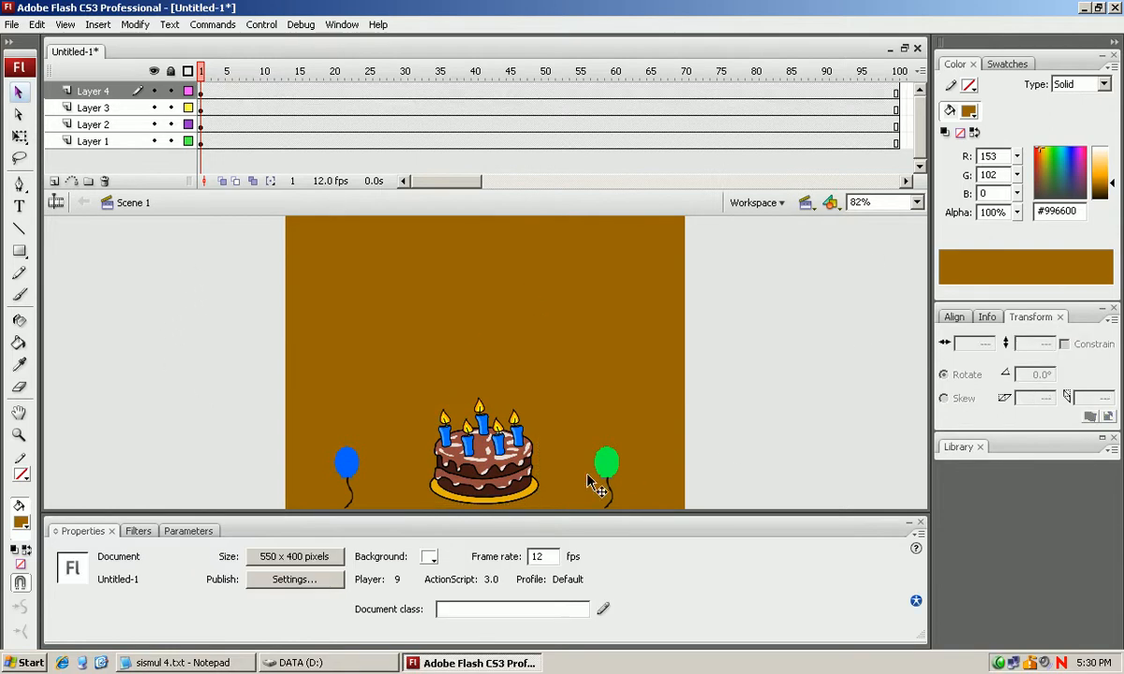
Switch to the Notepad notes and highlight the "Organizing layers in a timeline" topic and its explanation.
left_click(204, 663)
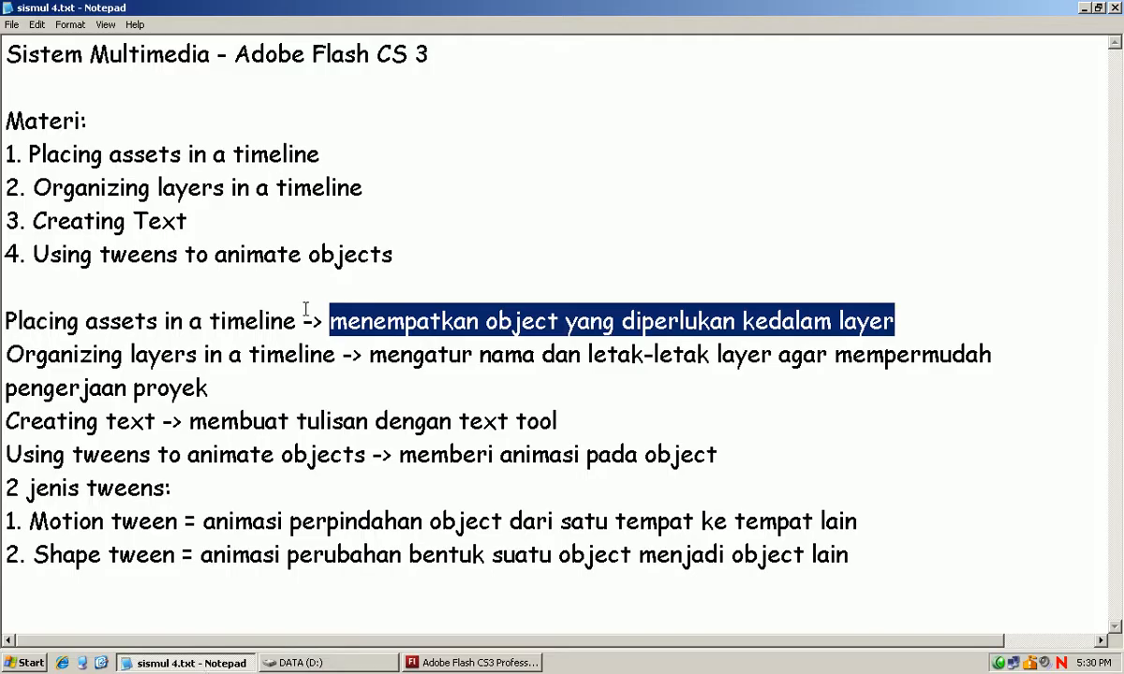
left_click_drag(288, 188, 4, 180)
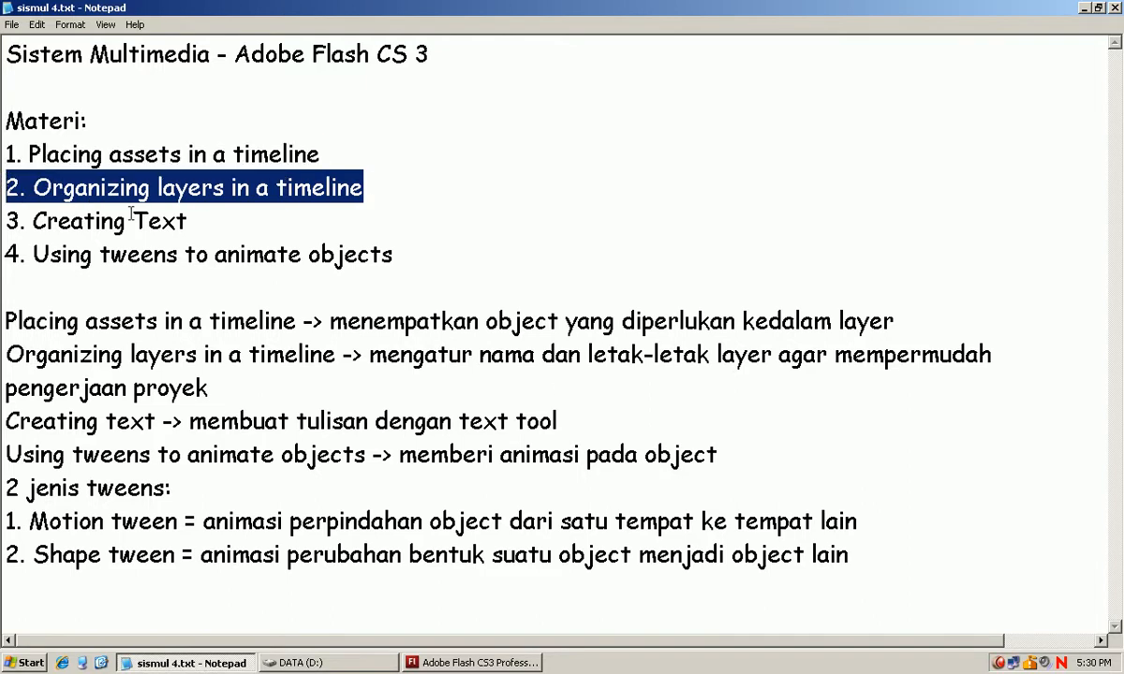
left_click_drag(370, 359, 979, 382)
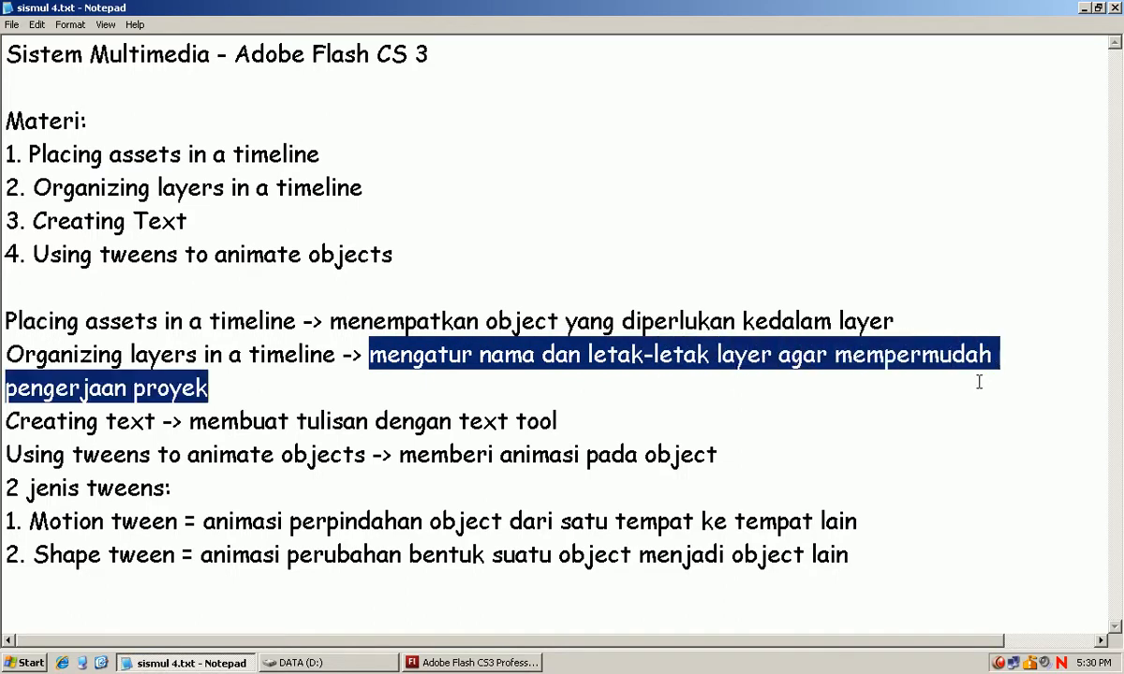
Switch back to Flash and rename Layer 1, which holds the brown backdrop, as "background".
left_click(433, 662)
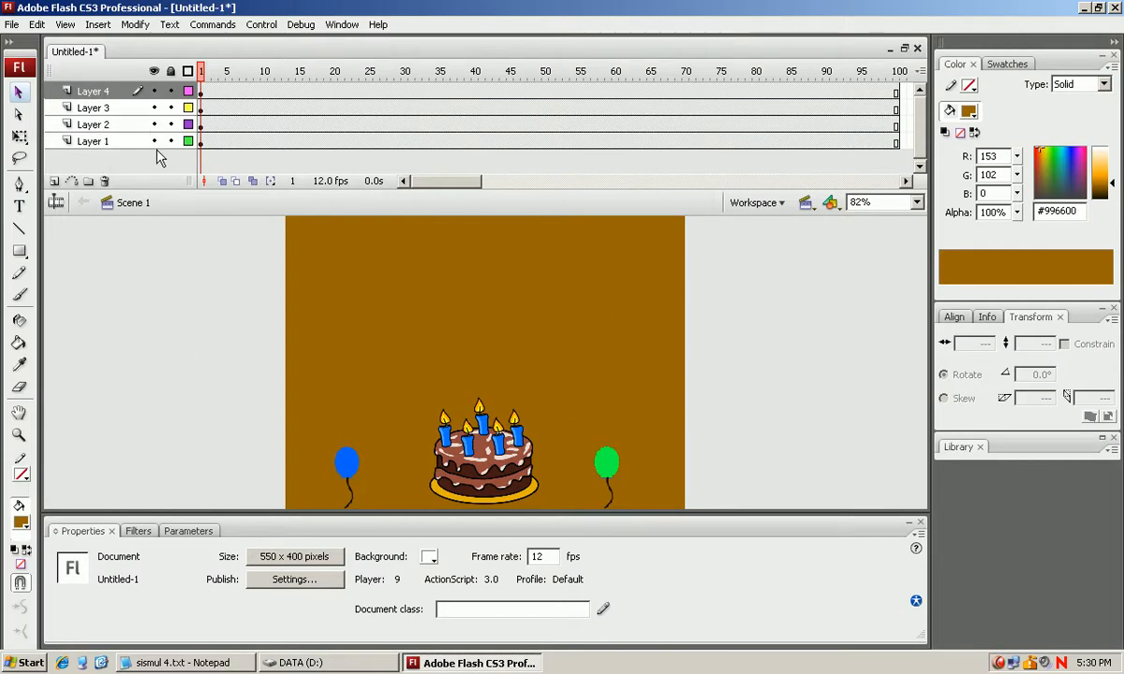
left_click(103, 143)
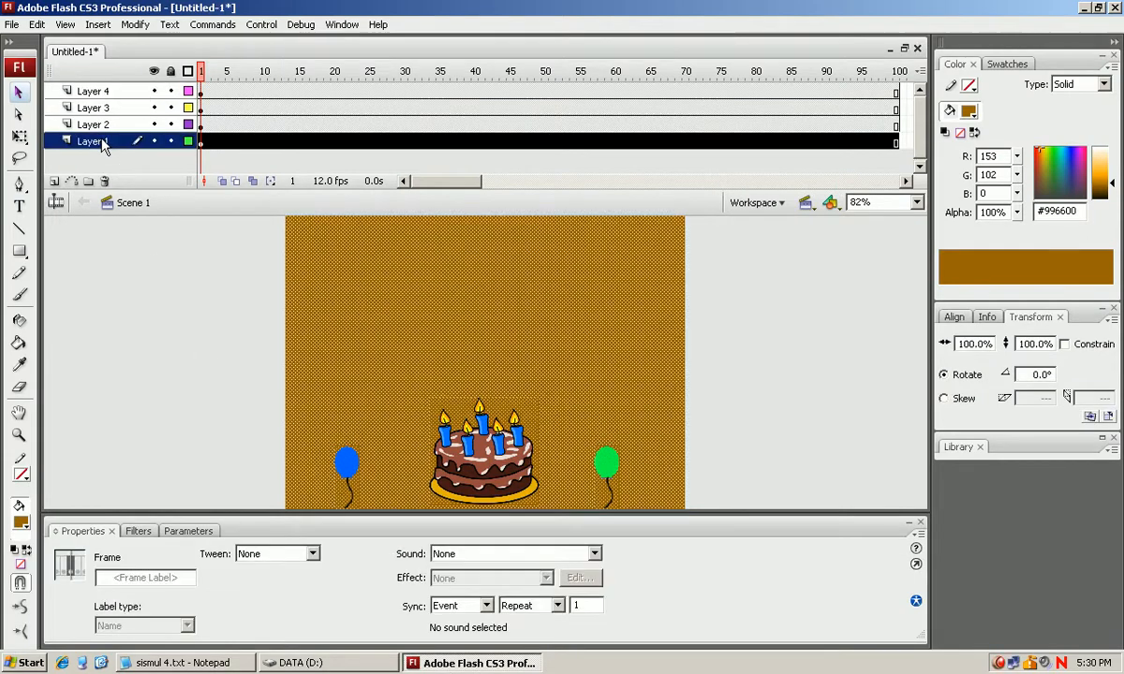
double_click(101, 142)
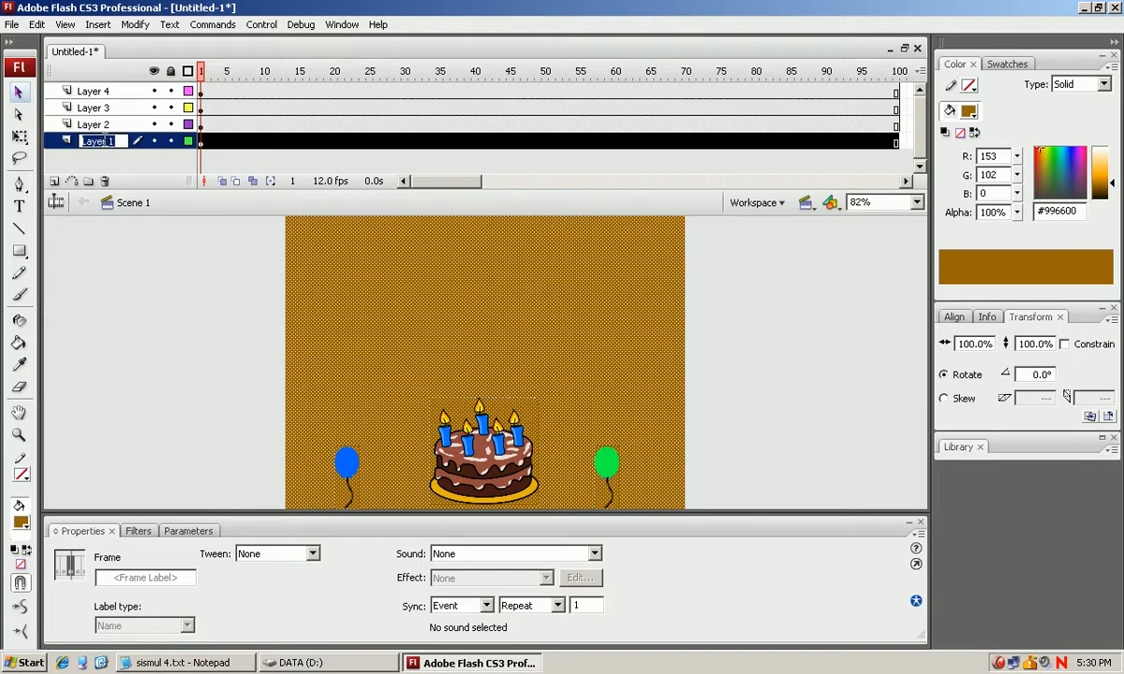
type("ba")
type("ckground")
Rename Layer 2 as "balon biru" and Layer 3 as "balon hijau".
double_click(100, 125)
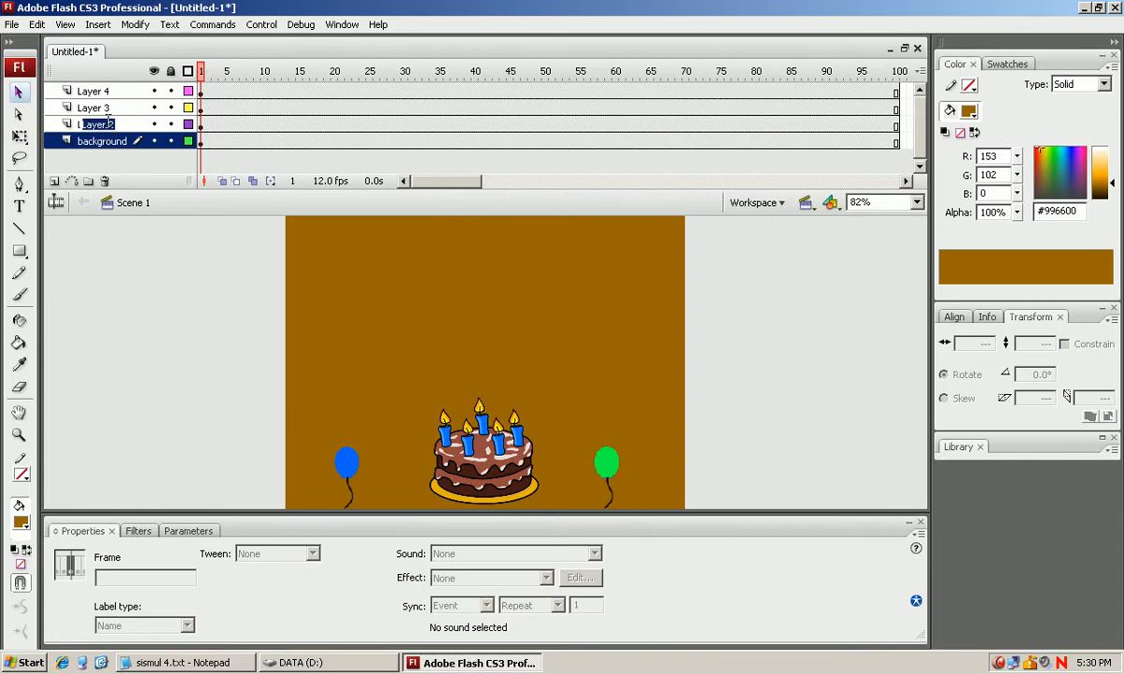
type("balo")
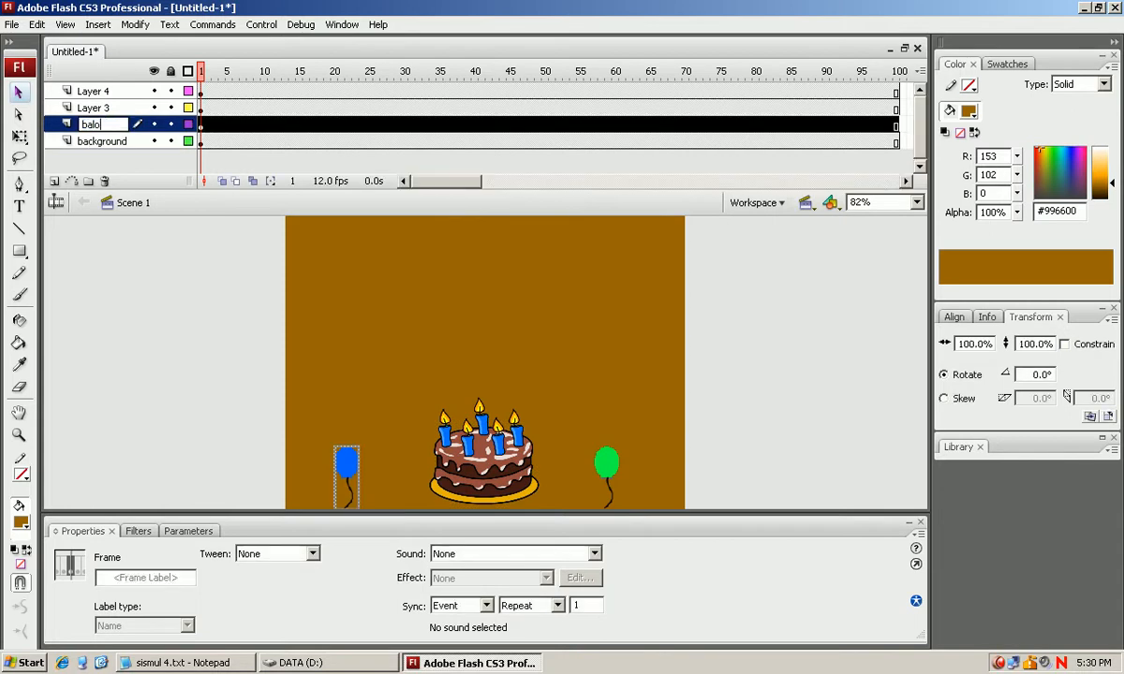
type("n biru")
double_click(91, 108)
type("bal")
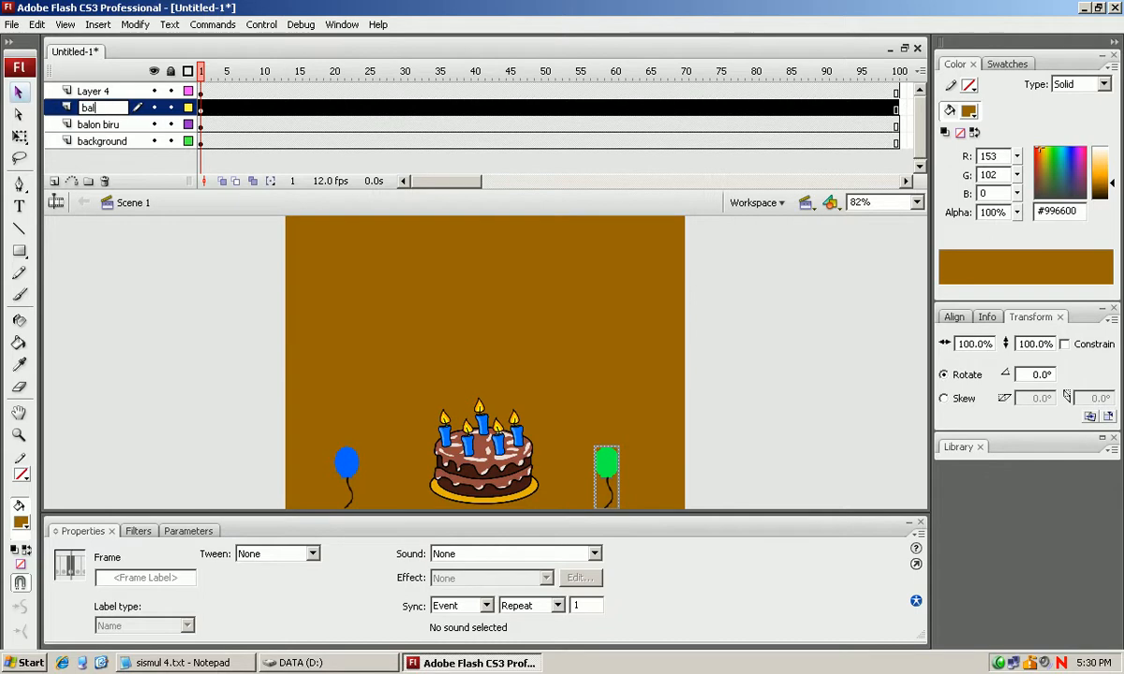
type("on hijau")
key("Return")
Rename Layer 4, which holds the birthday cake, as "kue".
double_click(91, 91)
type("kue")
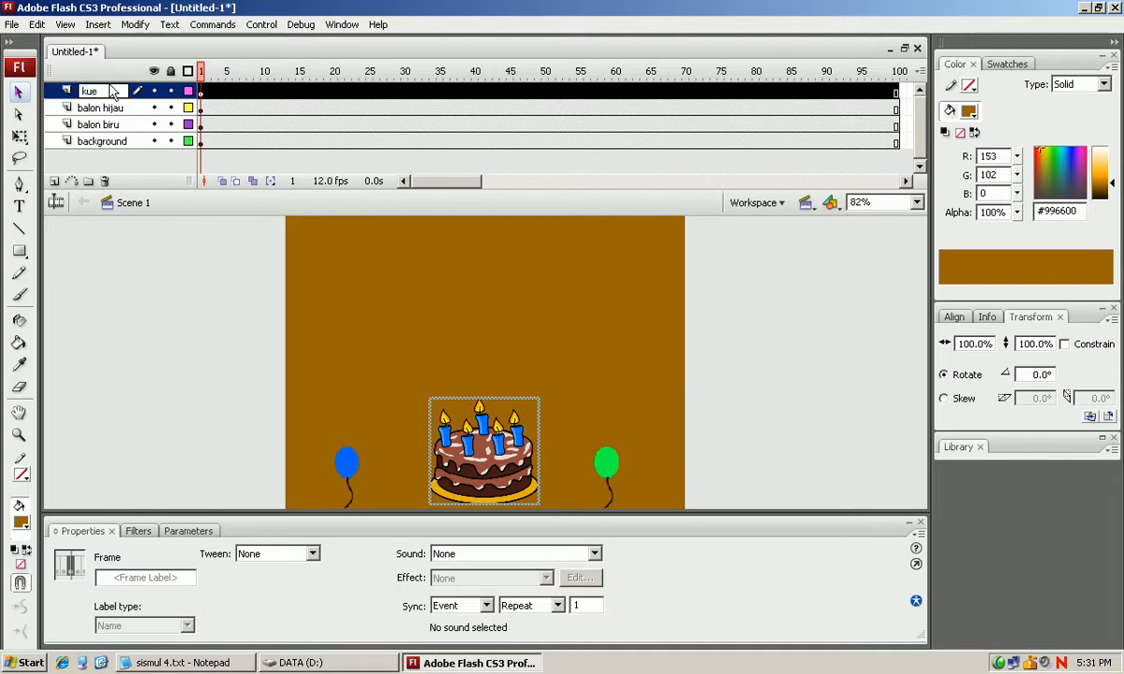
left_click(159, 277)
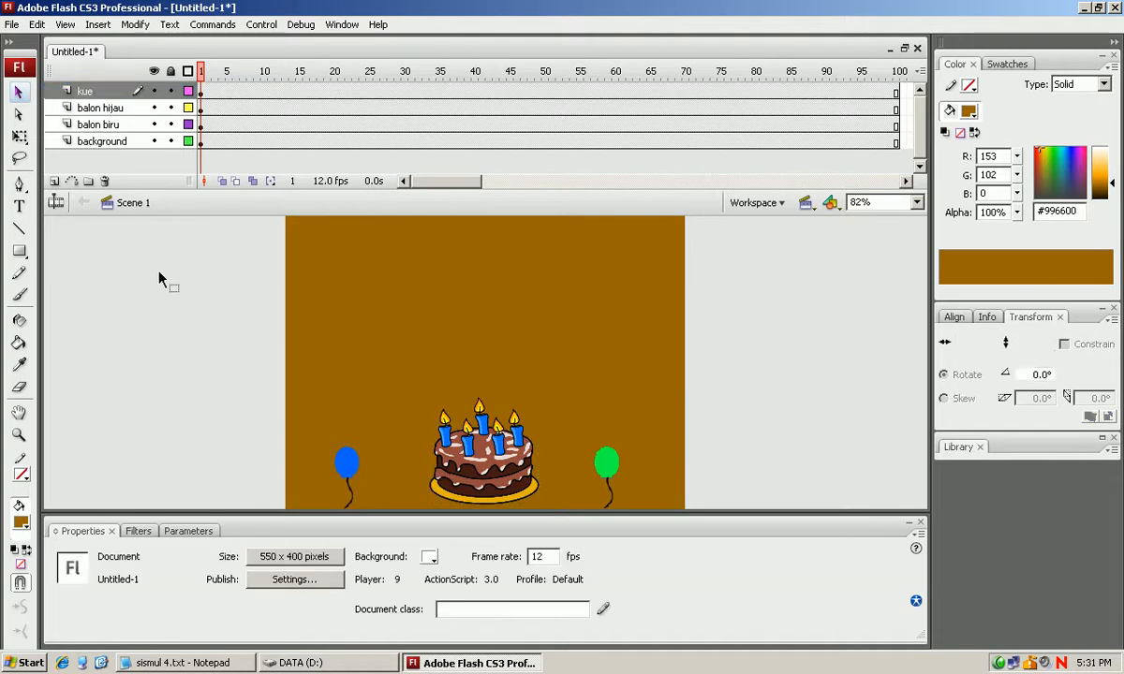
left_click(106, 127)
left_click(107, 108)
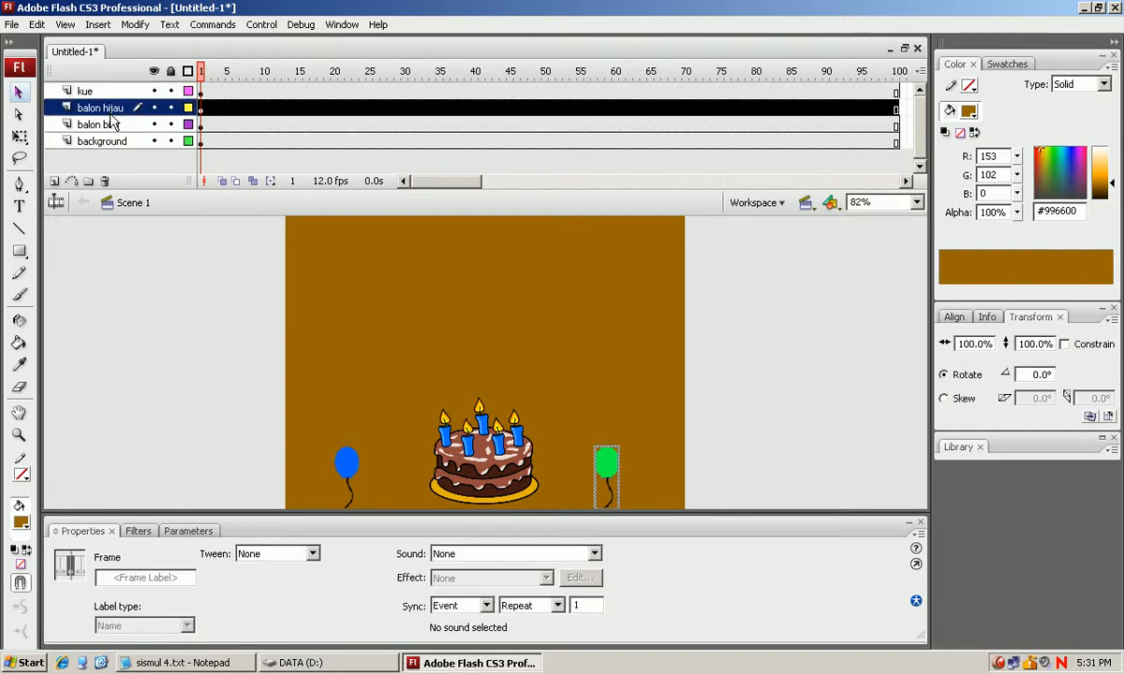
left_click(106, 124)
left_click(110, 110)
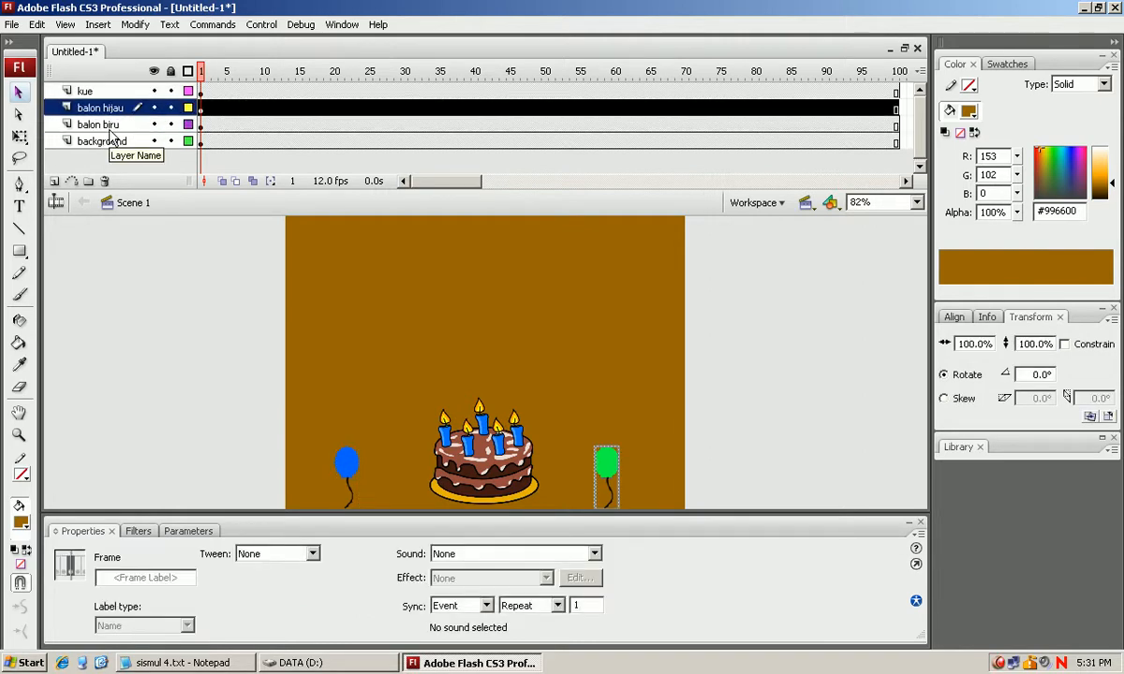
Insert a layer folder directly above the balon biru layer and name it "dekorasi".
left_click(108, 127)
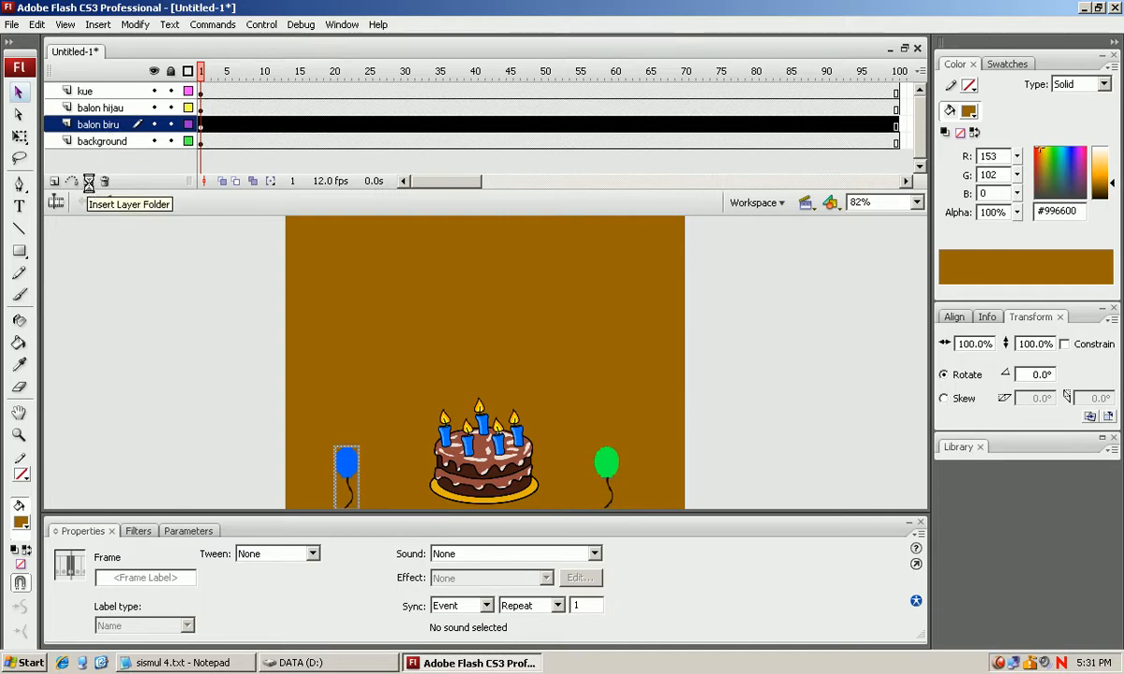
left_click(89, 183)
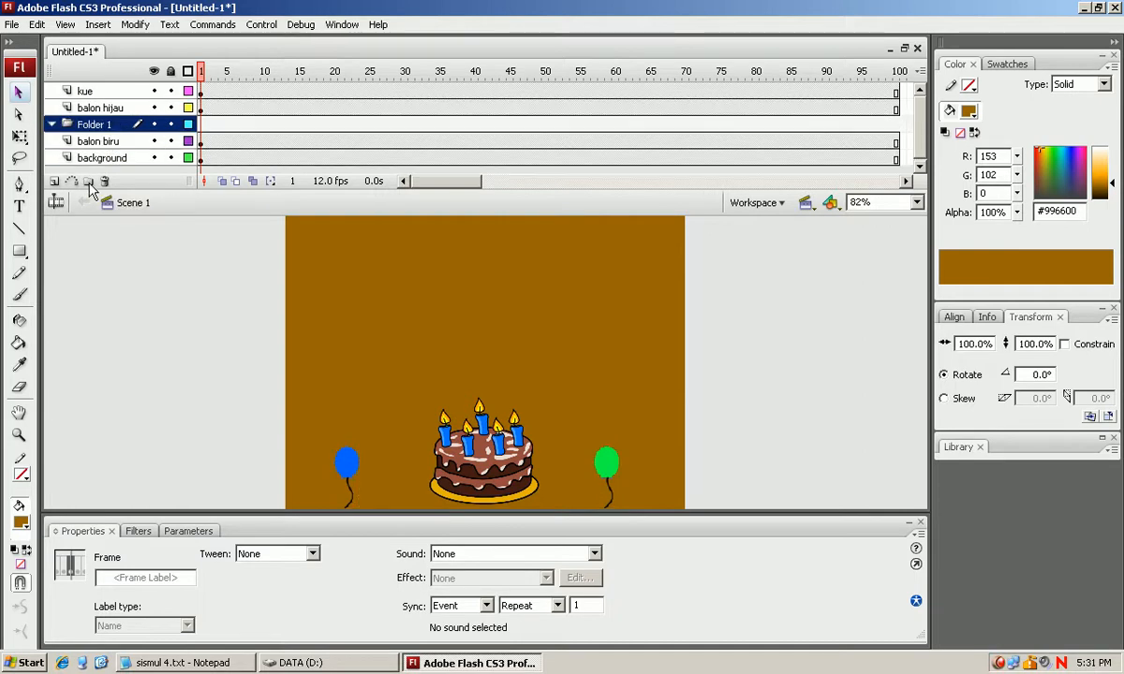
double_click(98, 124)
type("dek")
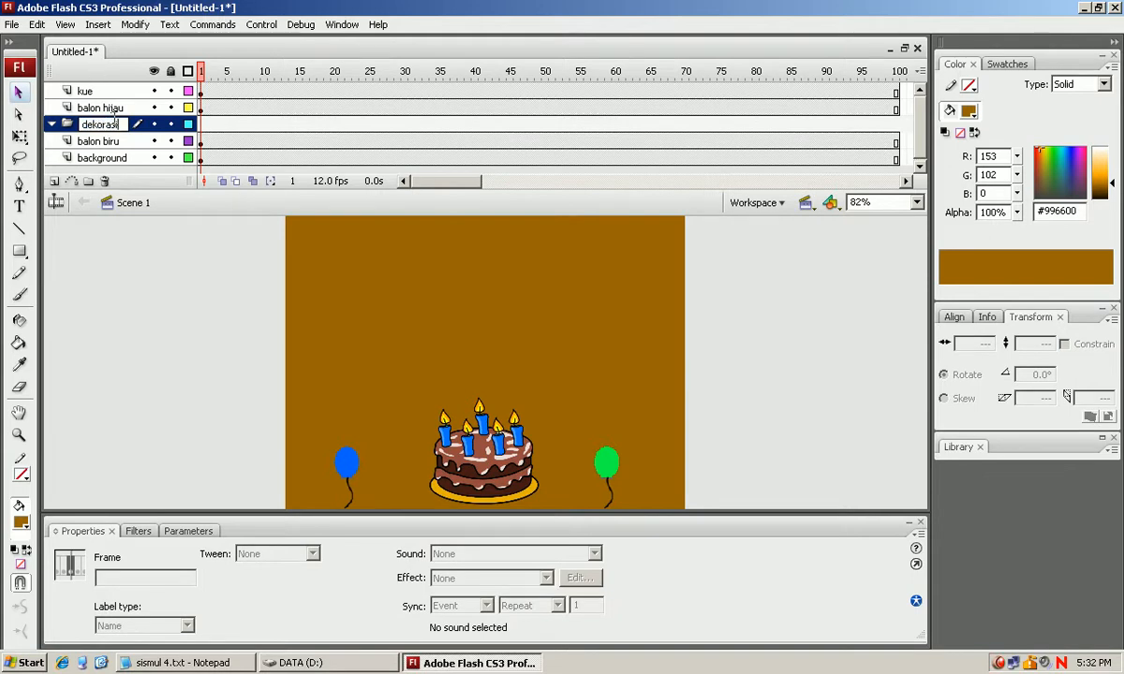
type("orasi")
key("Return")
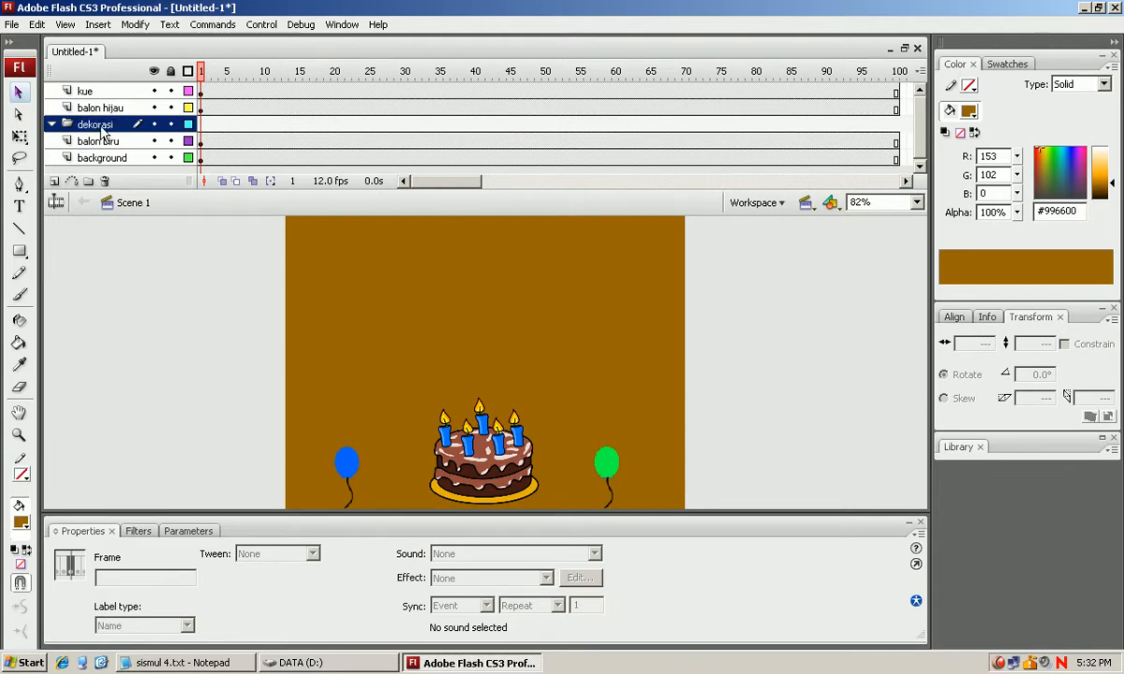
Move the balon hijau and balon biru layers into the dekorasi folder.
left_click(105, 108)
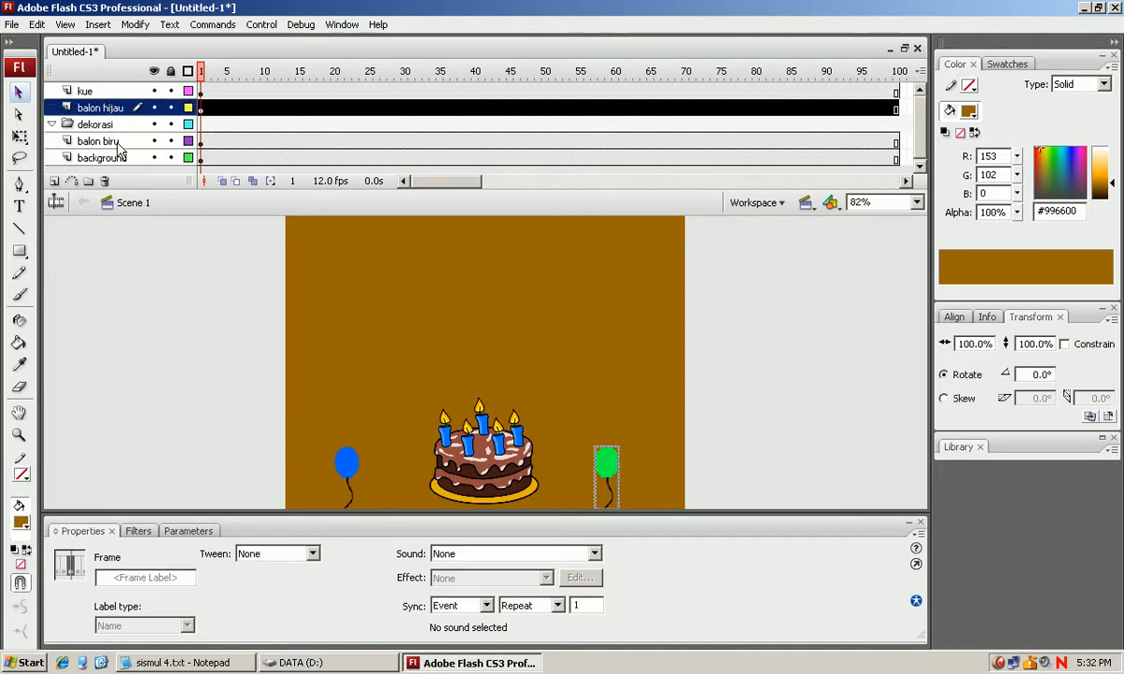
left_click(114, 142)
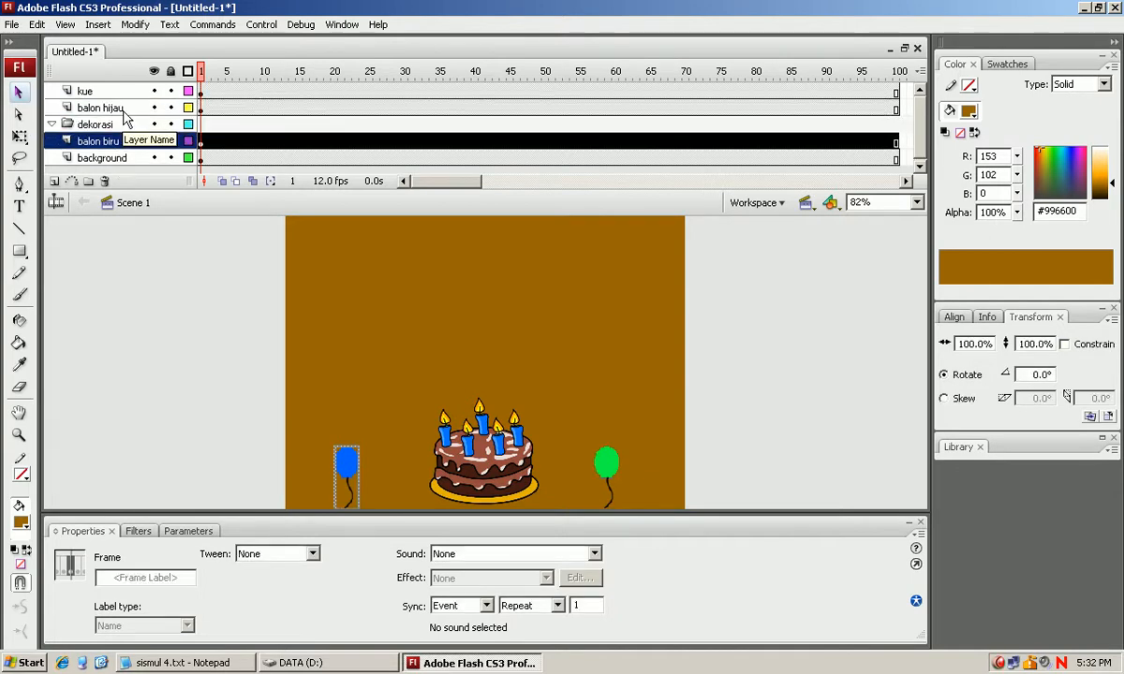
left_click(122, 108)
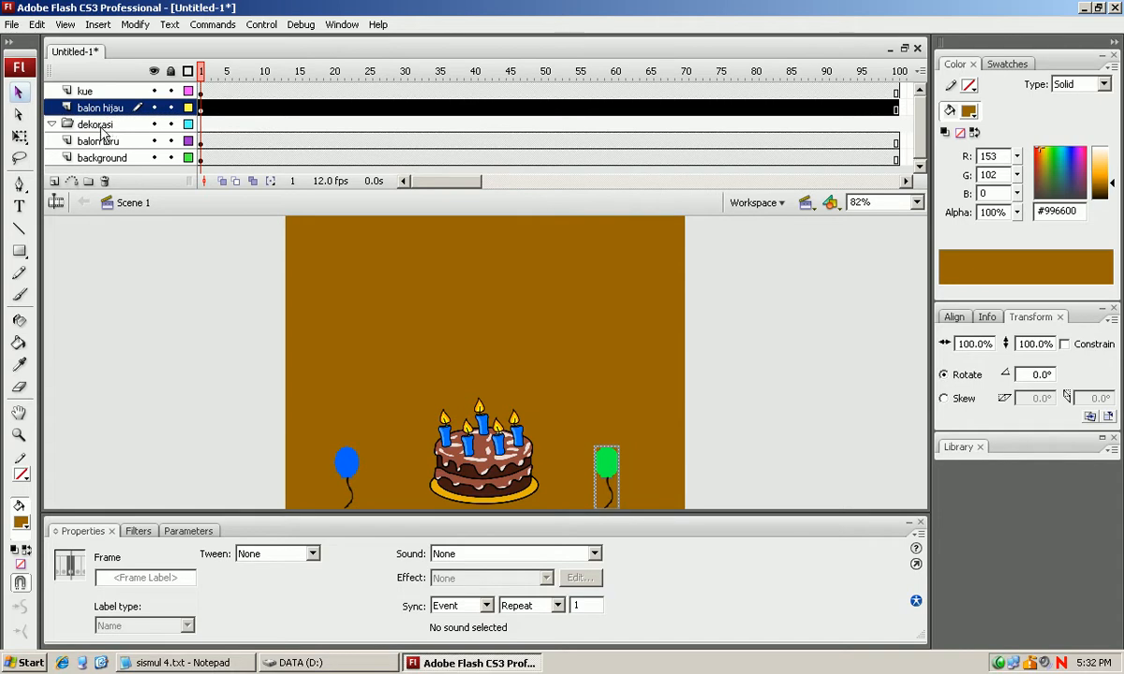
left_click_drag(103, 133, 108, 129)
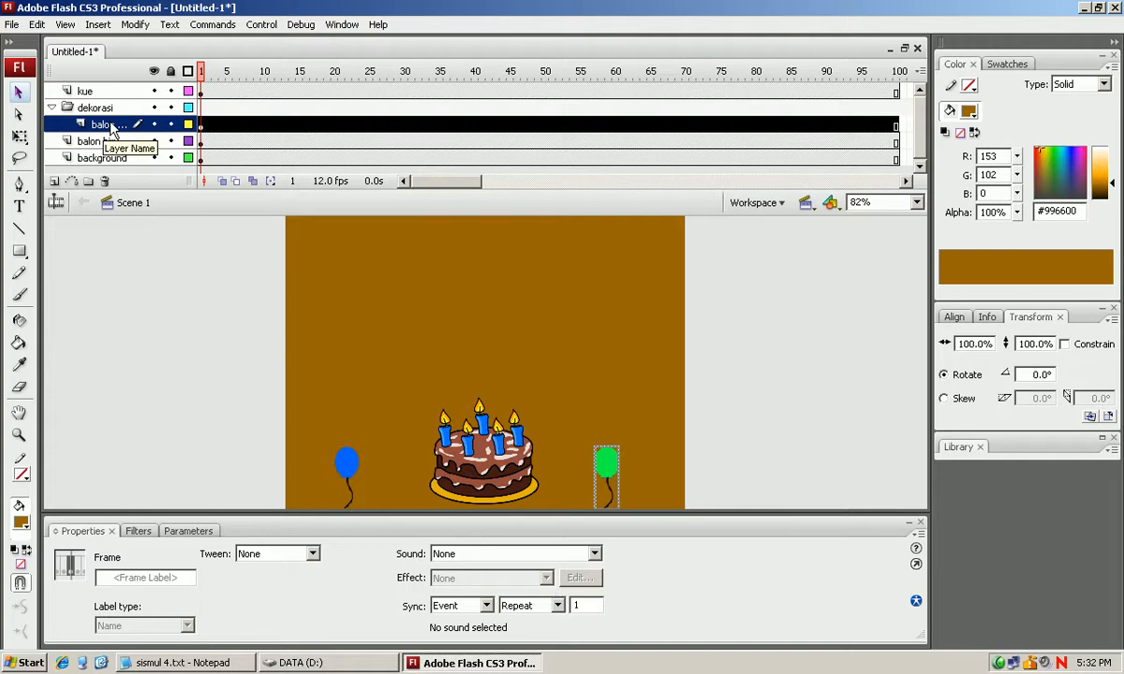
left_click(105, 108)
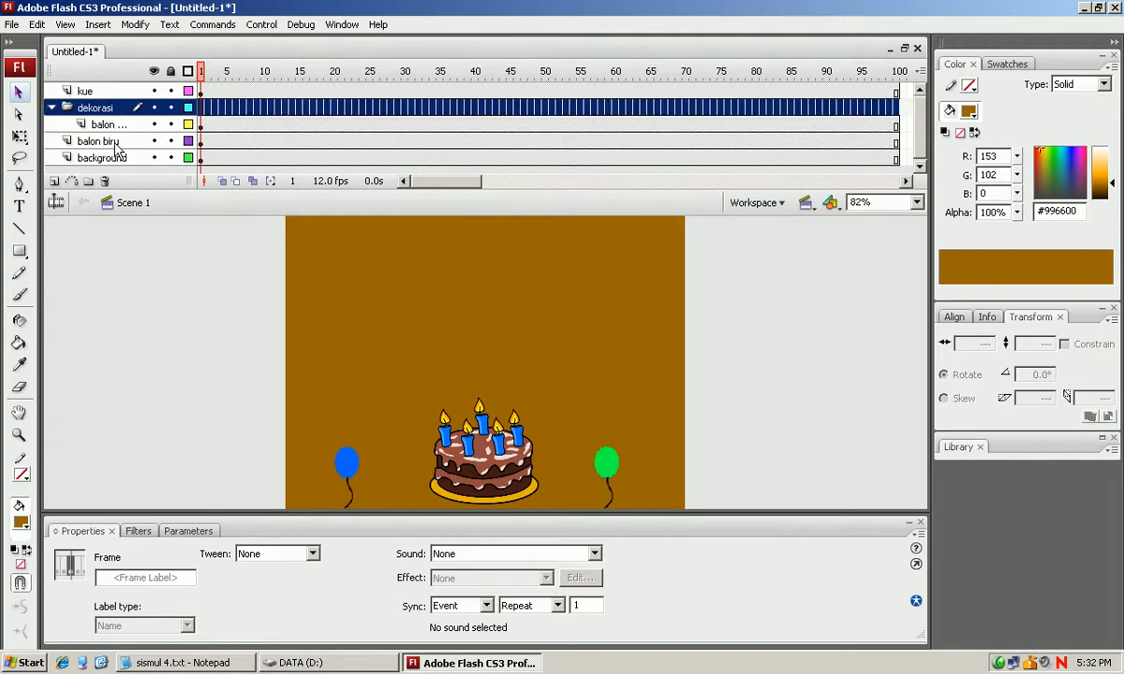
left_click_drag(115, 146, 110, 110)
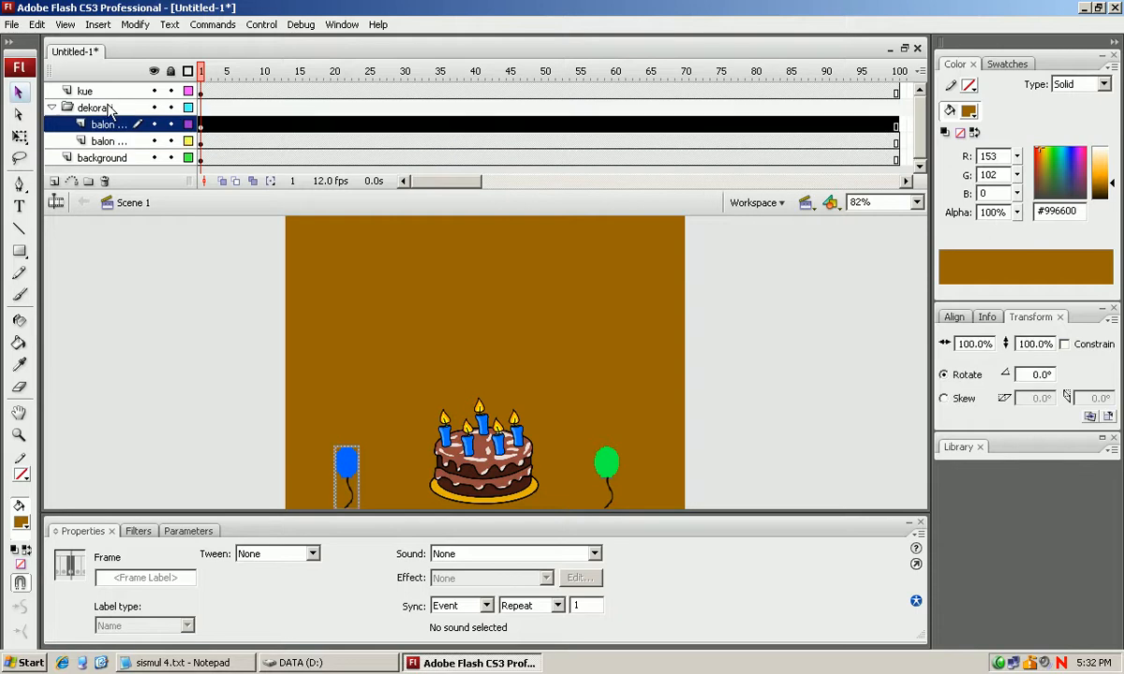
Check the two balloon layers inside the dekorasi folder and collapse the folder.
left_click(73, 109)
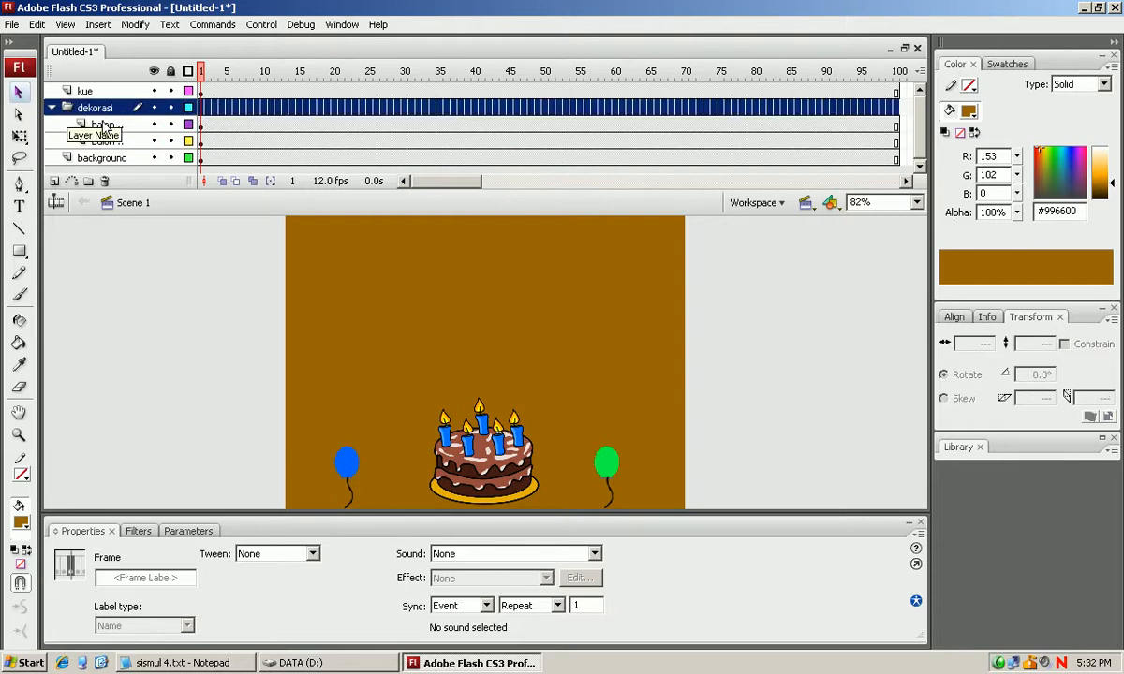
left_click(104, 125)
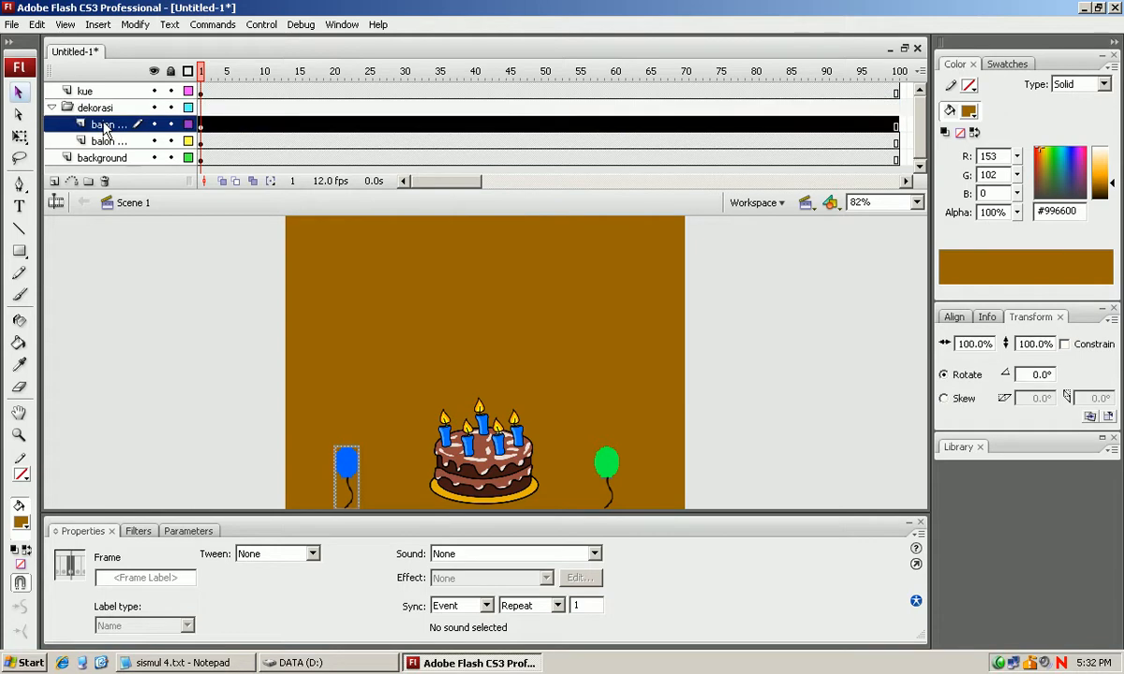
left_click(110, 141)
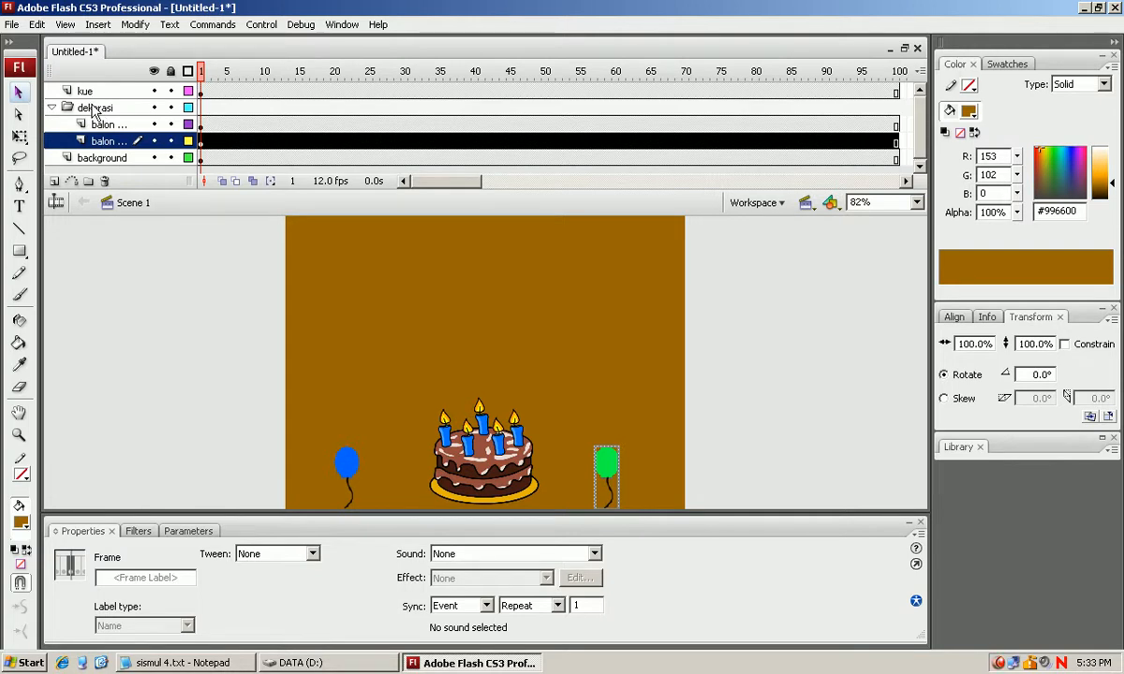
left_click(51, 108)
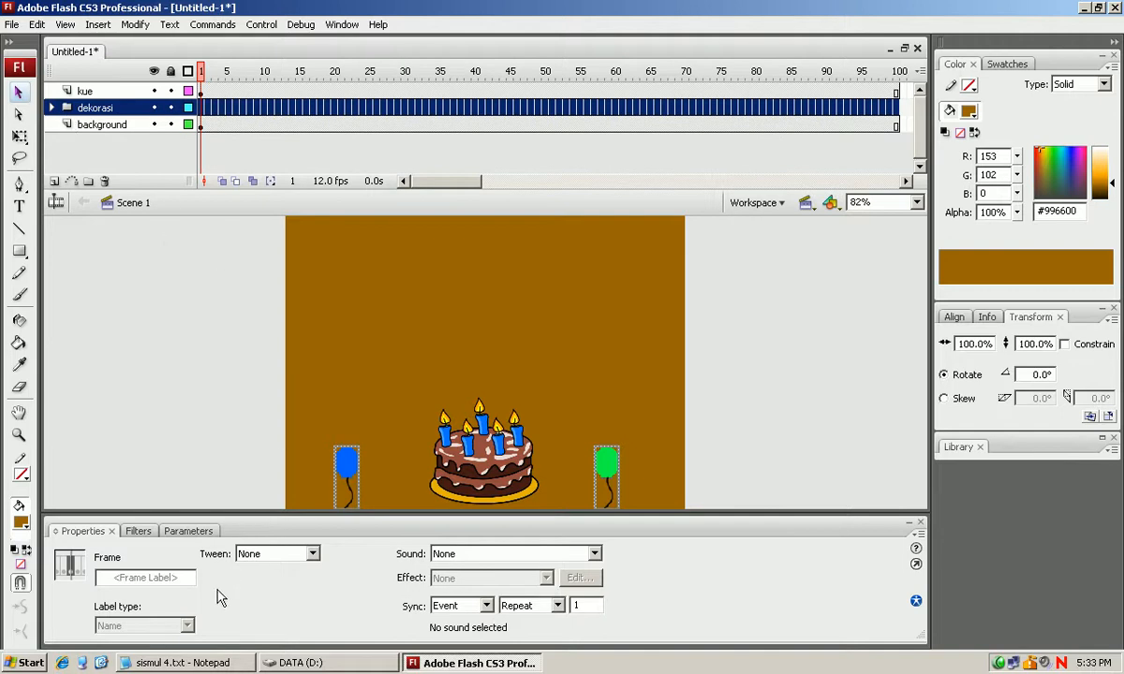
Switch to the Notepad notes and highlight the "Creating Text" topic and its explanation.
left_click(192, 662)
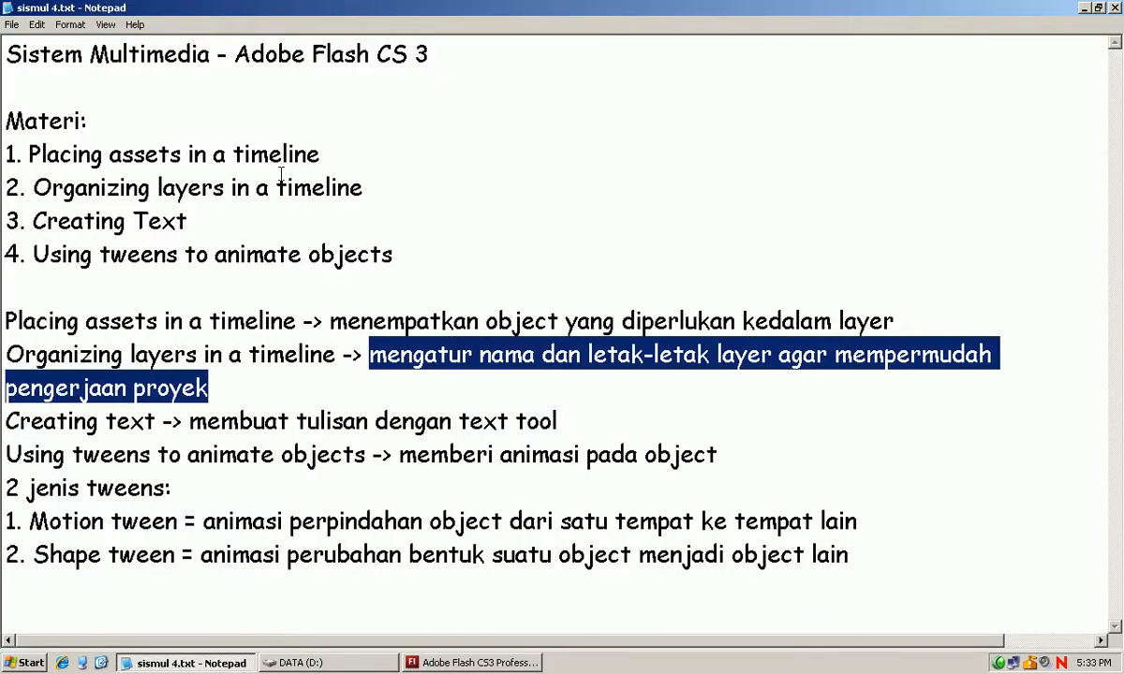
left_click_drag(191, 221, 3, 221)
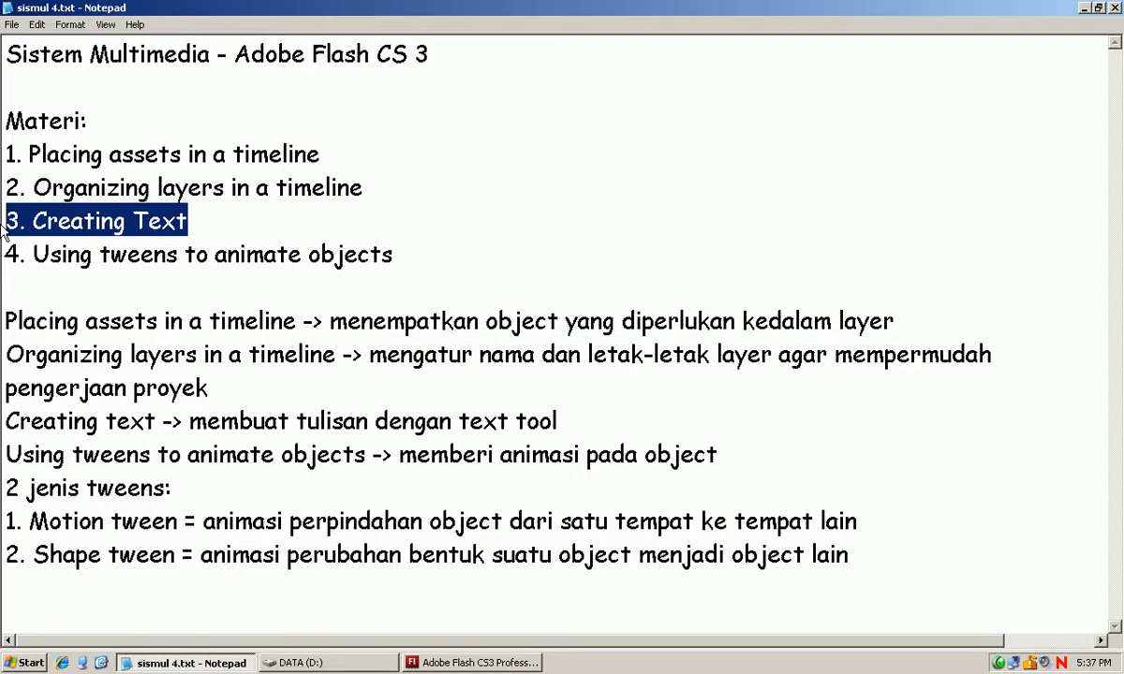
left_click_drag(190, 421, 582, 421)
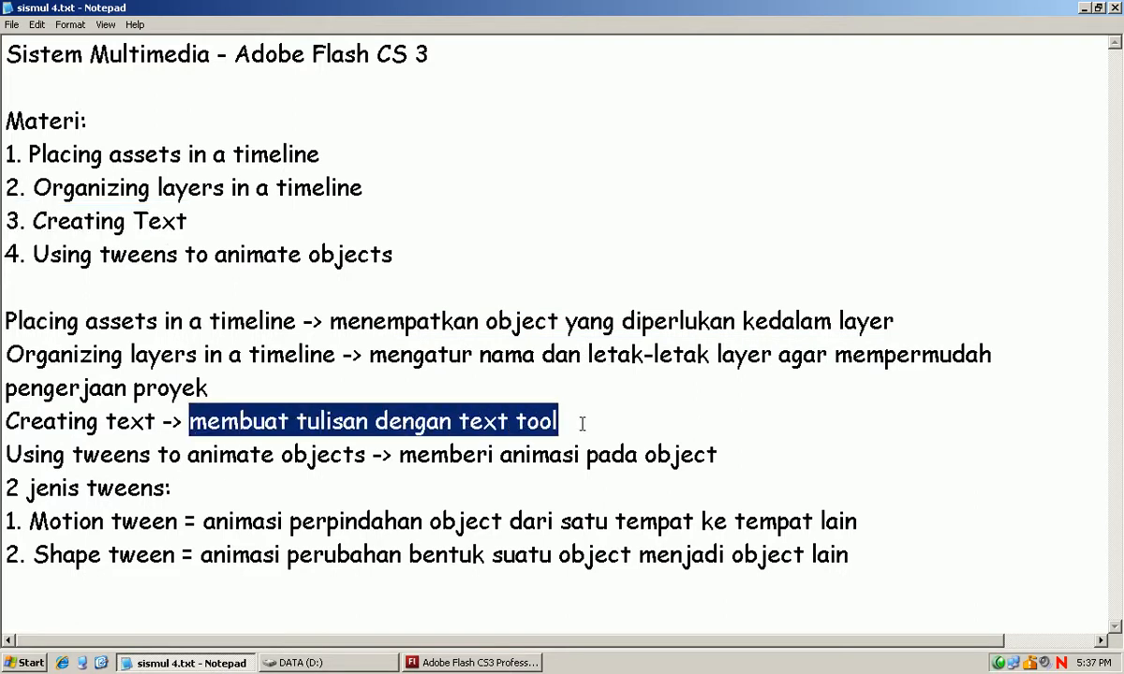
Switch back to Flash, add a layer above the kue layer and name it "text".
left_click(505, 663)
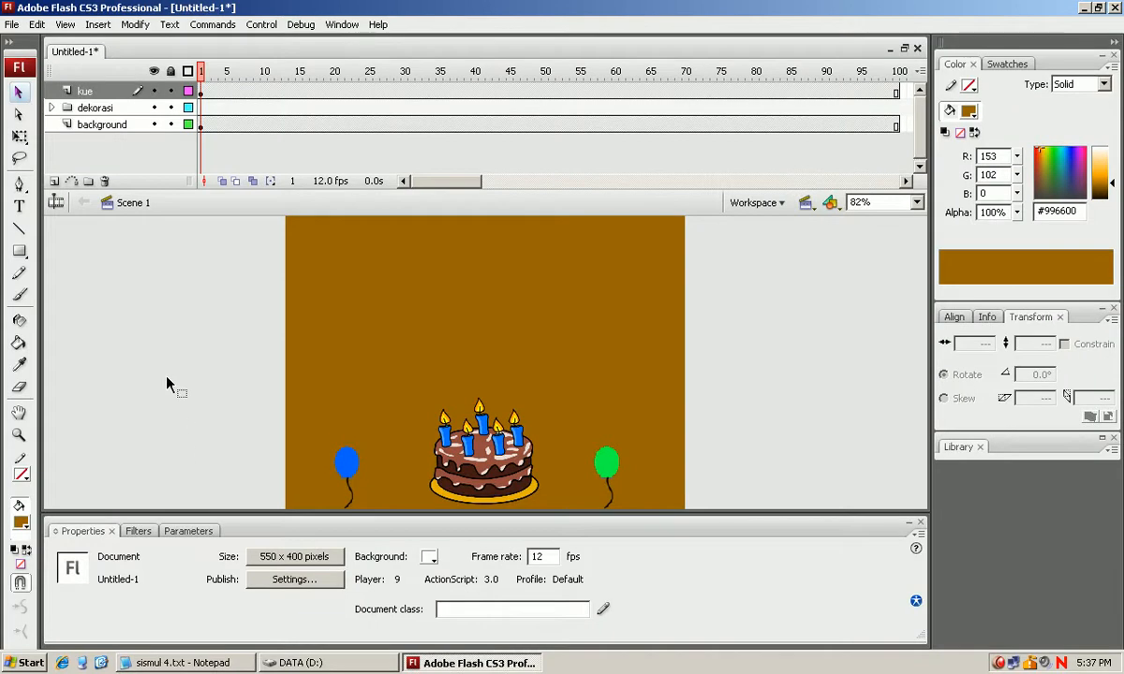
left_click(55, 182)
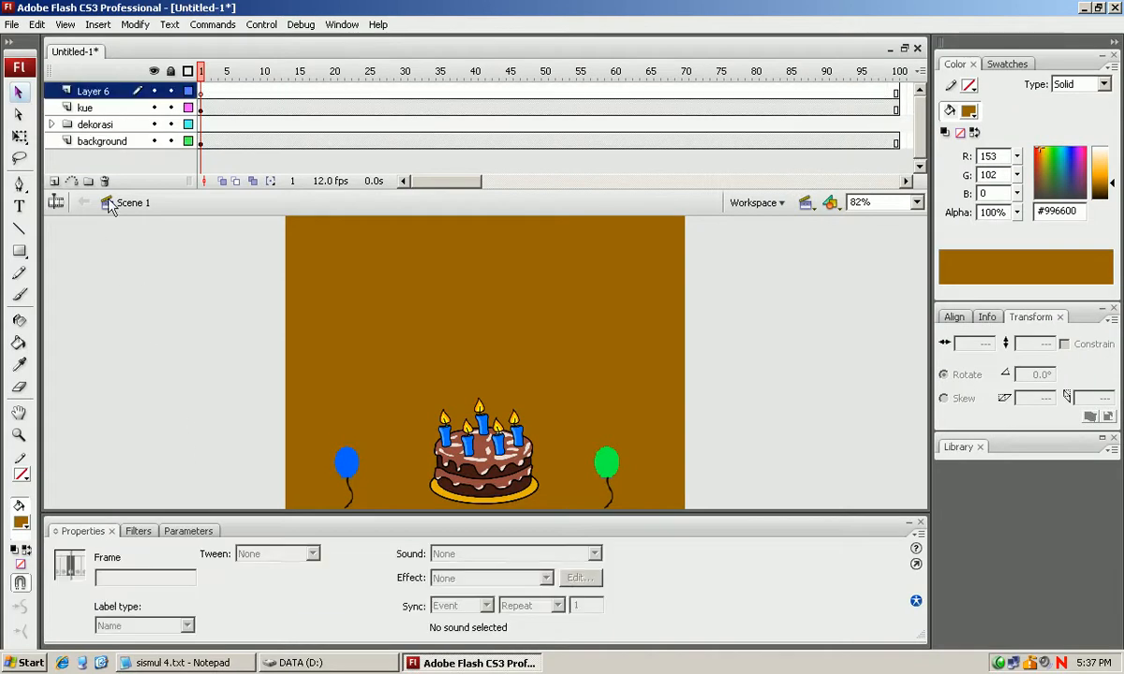
double_click(82, 90)
type("text")
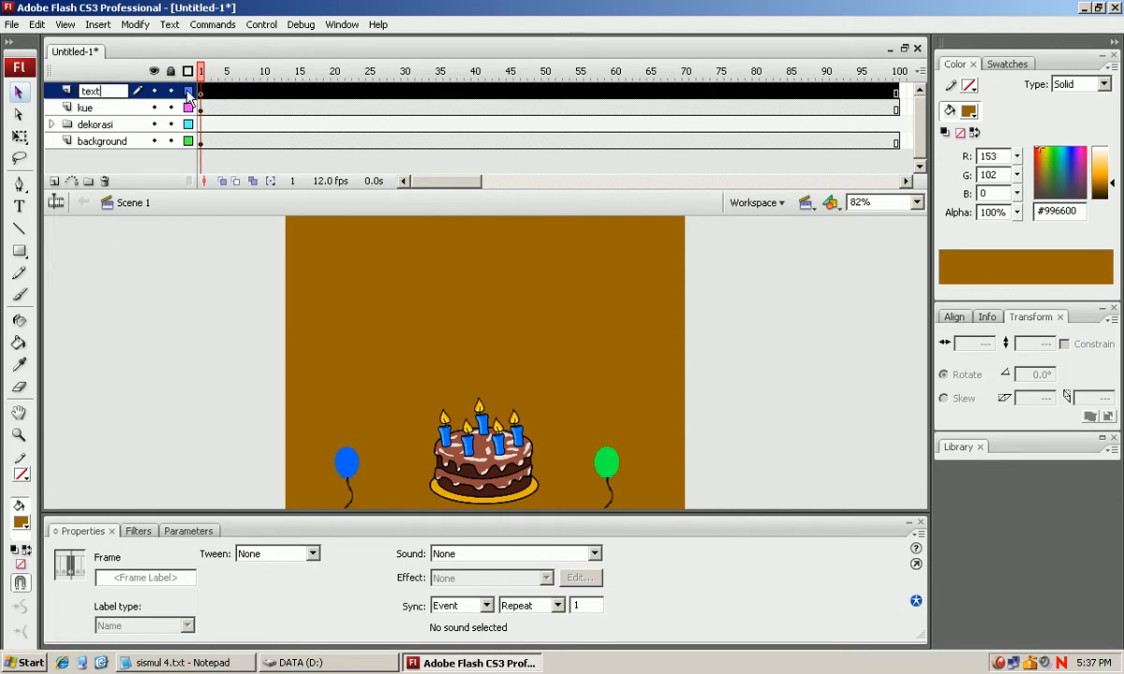
key("Return")
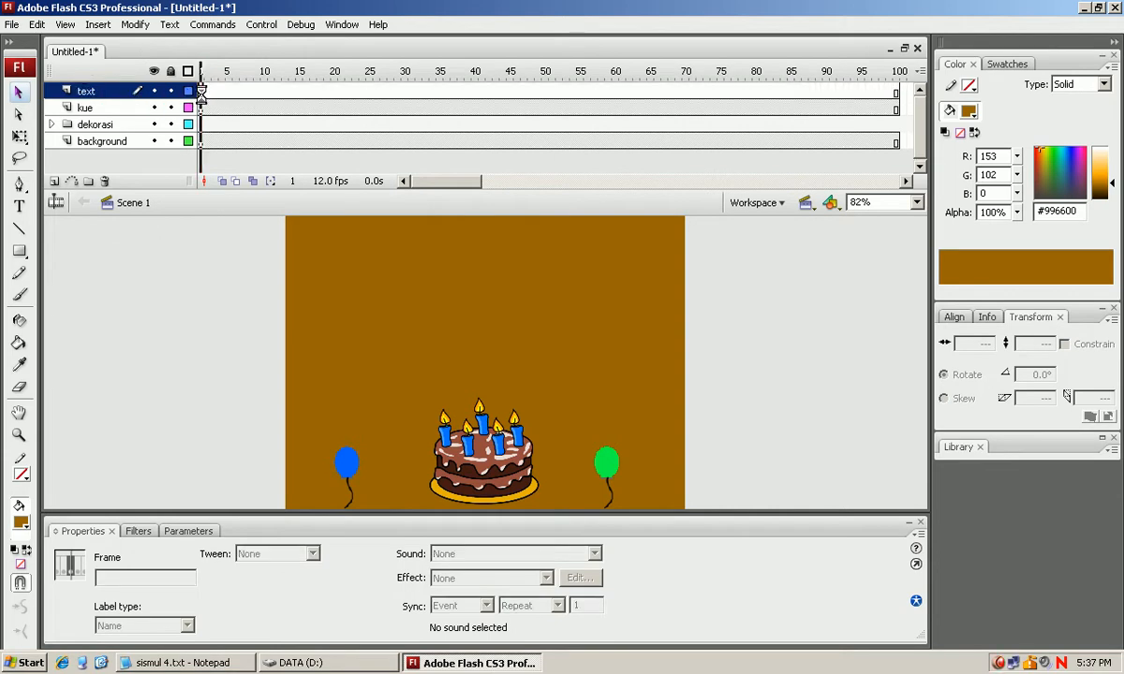
Add the static text "Happy Birthday" at size 40 on the text layer, in the upper part of the stage.
left_click(20, 207)
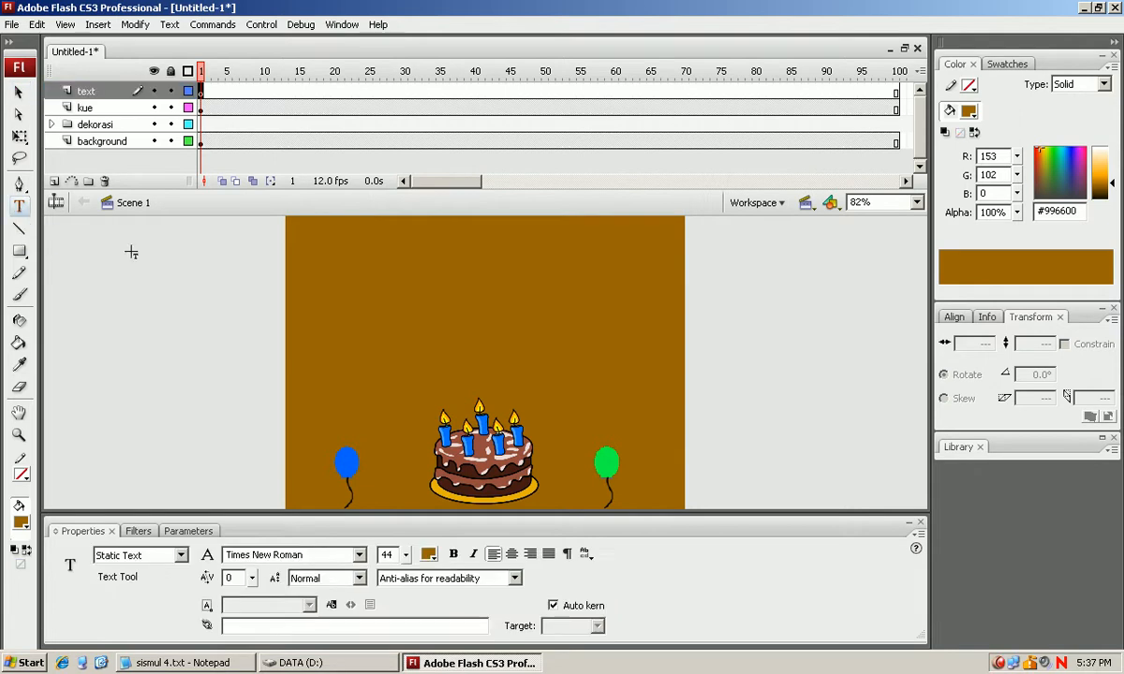
left_click(442, 267)
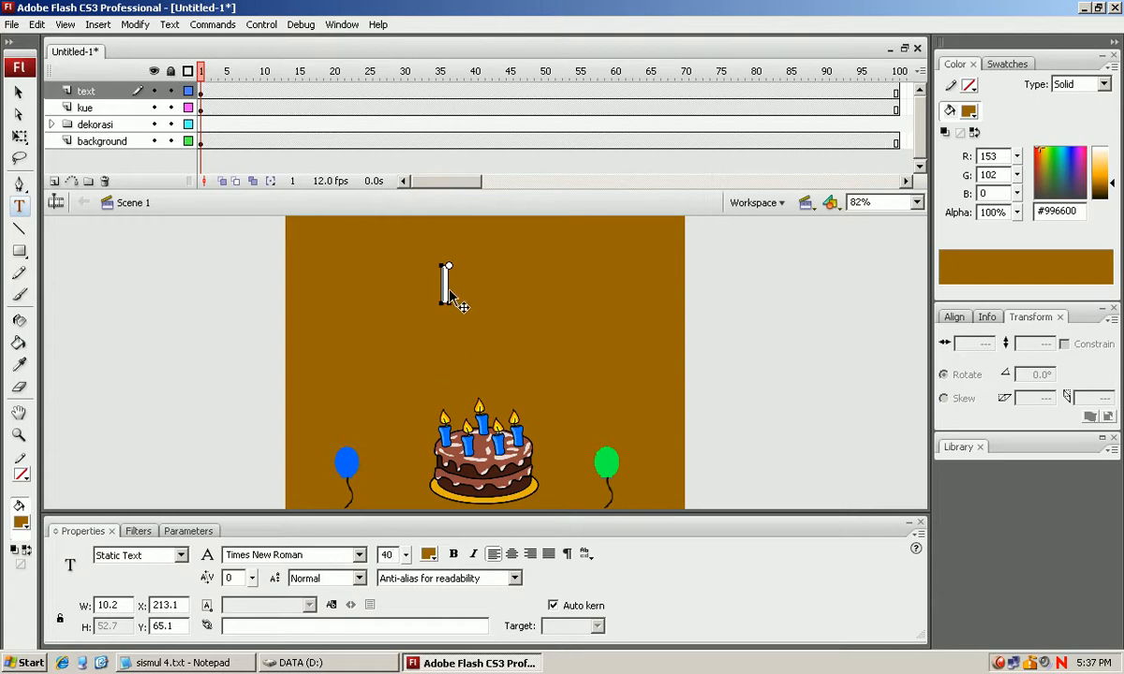
left_click(446, 290)
type("Happy")
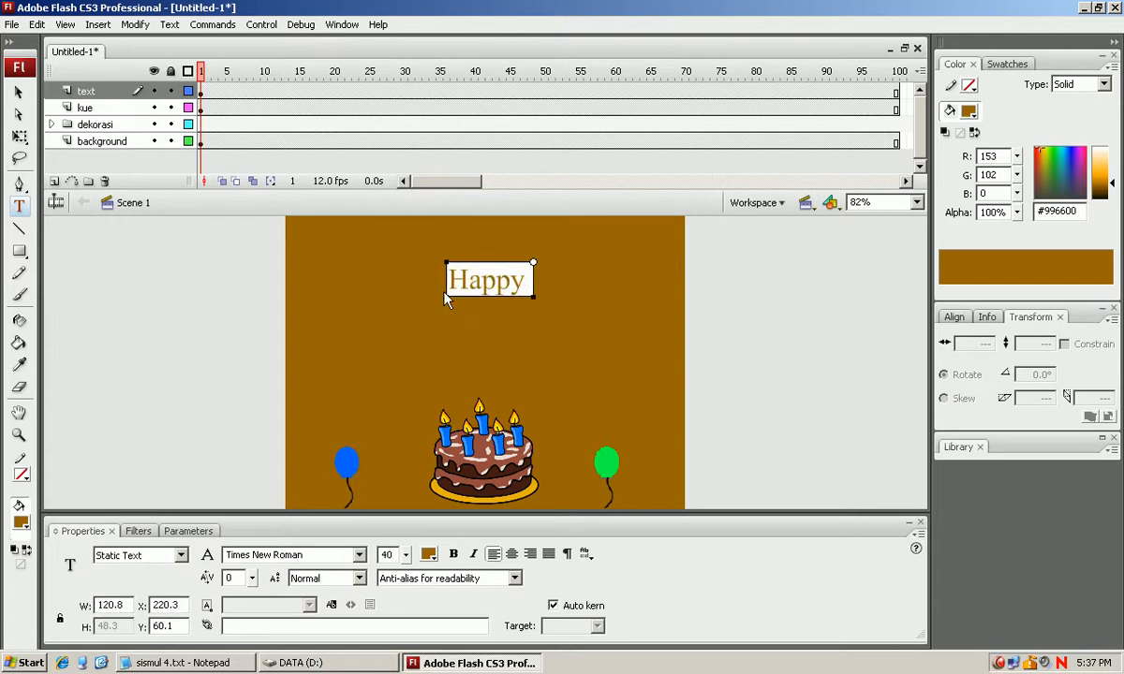
type(" Birt")
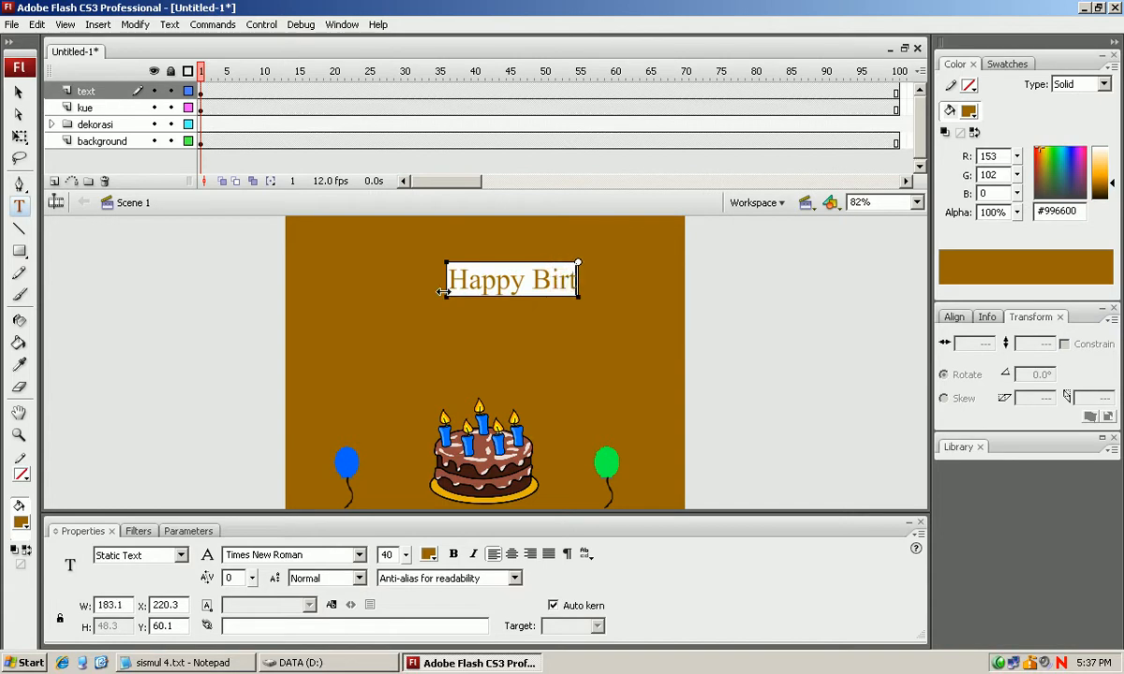
type("hfay")
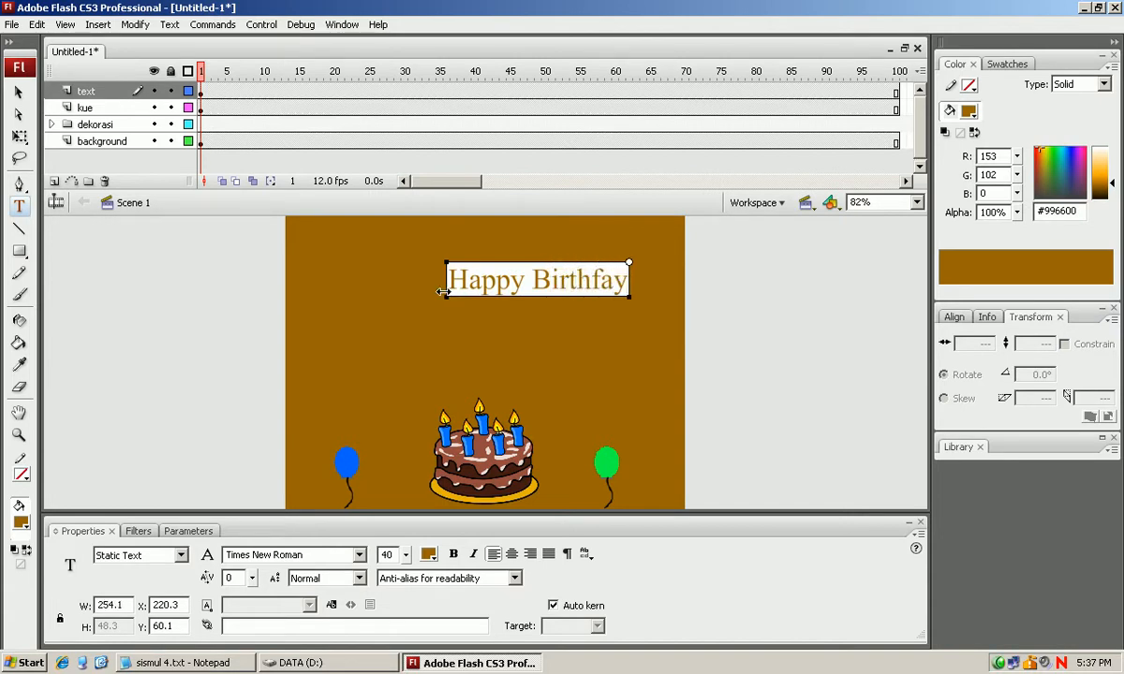
key("BackSpace")
key("BackSpace")
key("BackSpace")
type("day")
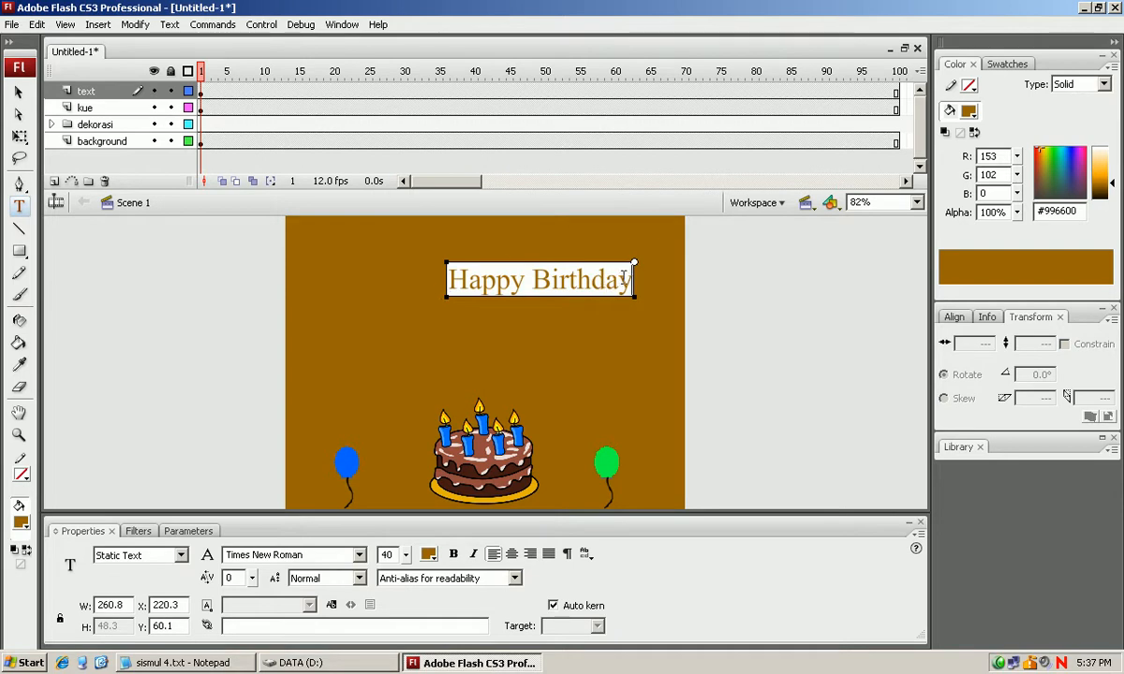
Colour the whole "Happy Birthday" text green (#00FF00) and shift it horizontally to about X 133.7.
left_click_drag(623, 276, 451, 279)
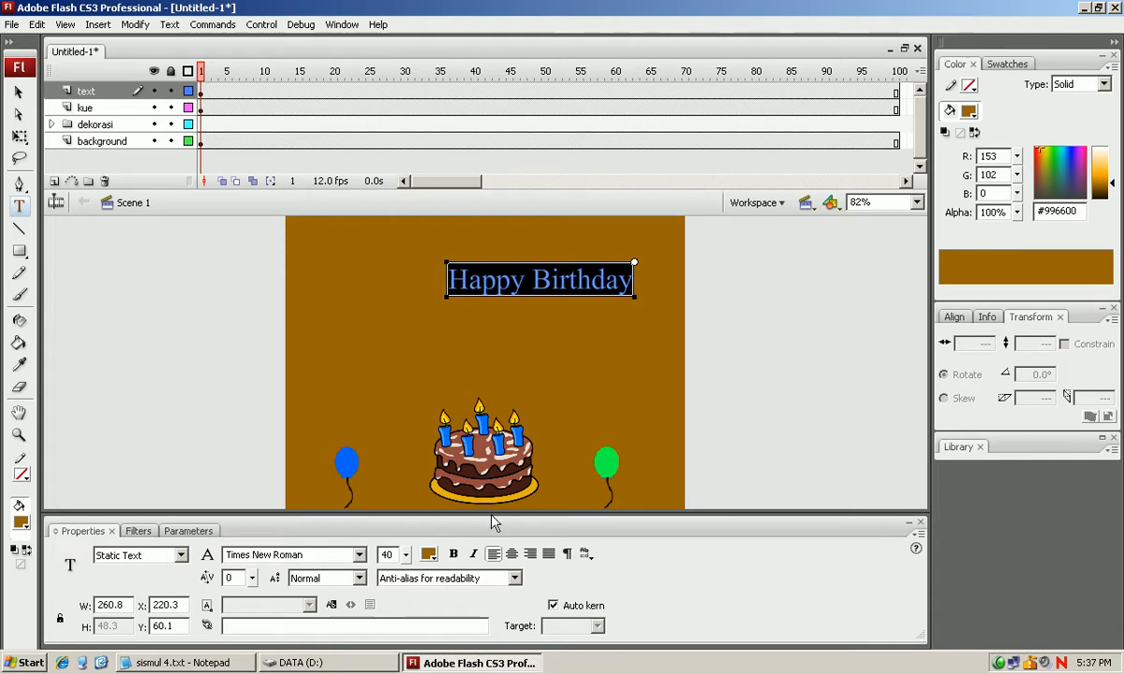
left_click(428, 553)
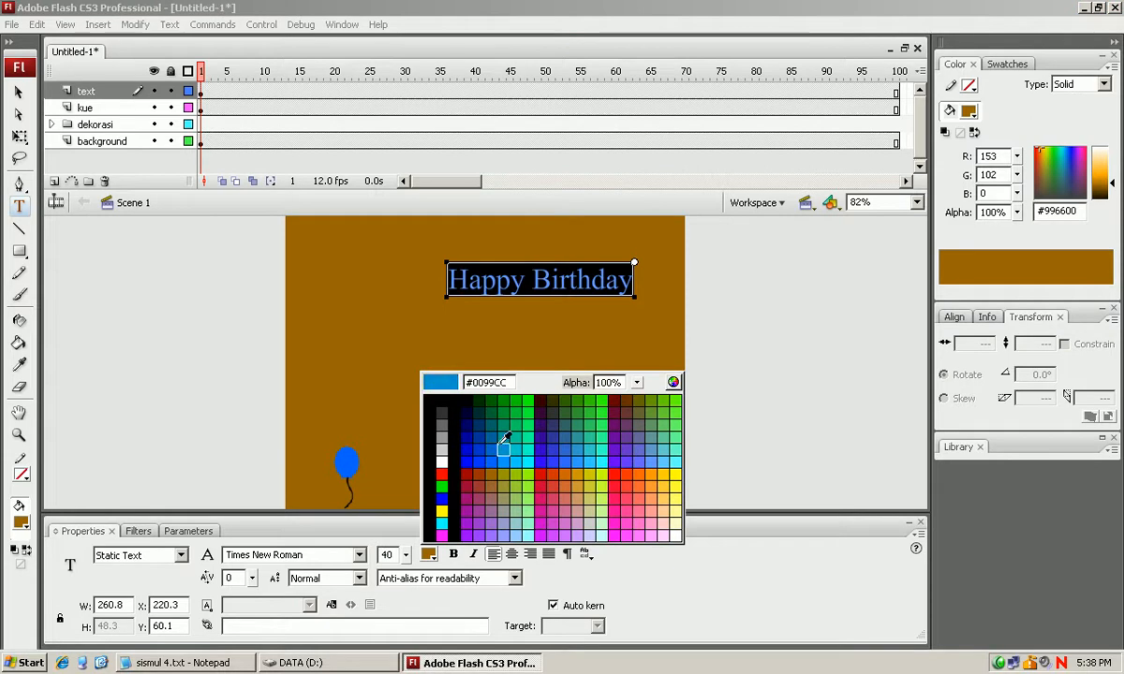
left_click(530, 398)
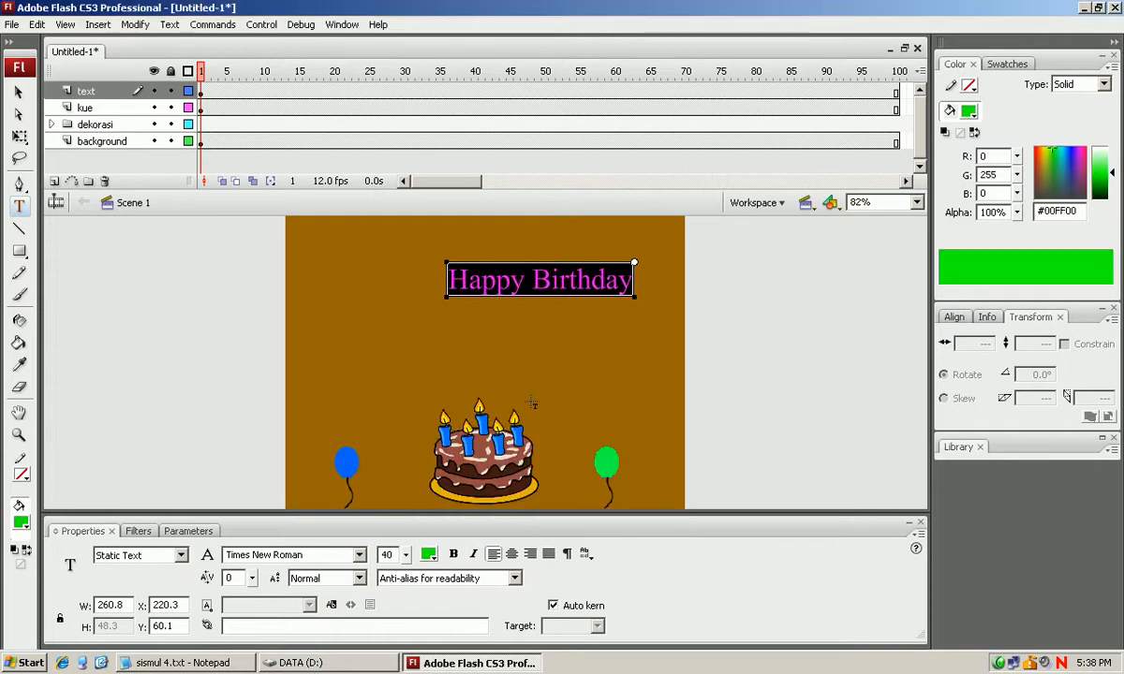
left_click(18, 91)
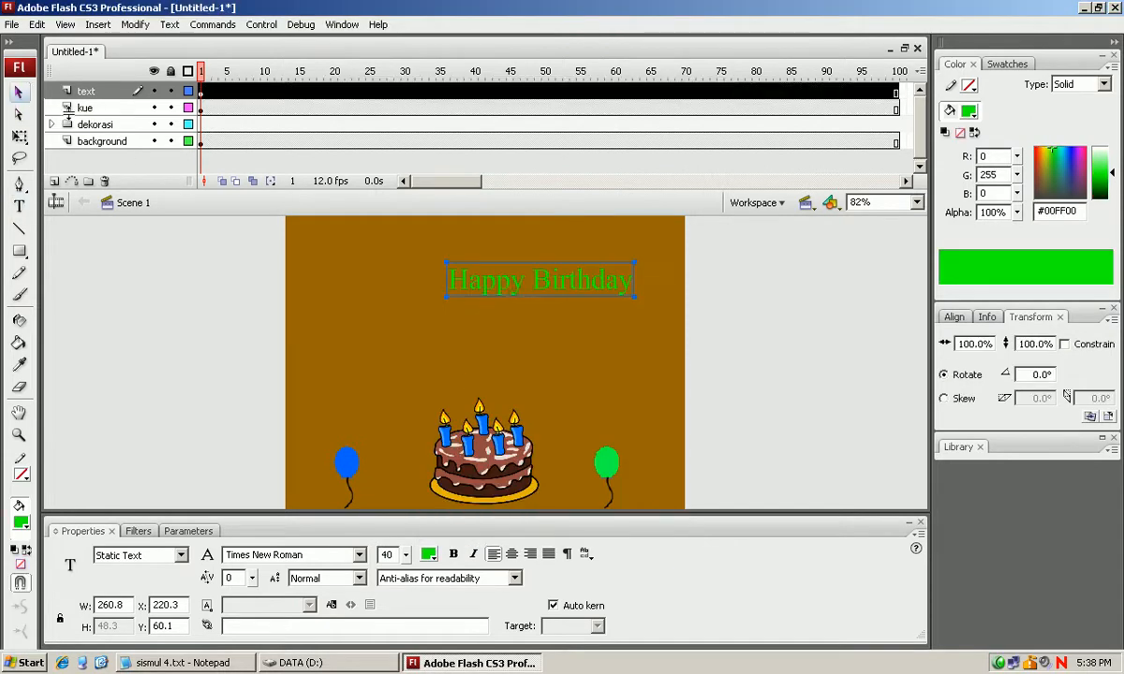
left_click_drag(508, 286, 427, 287)
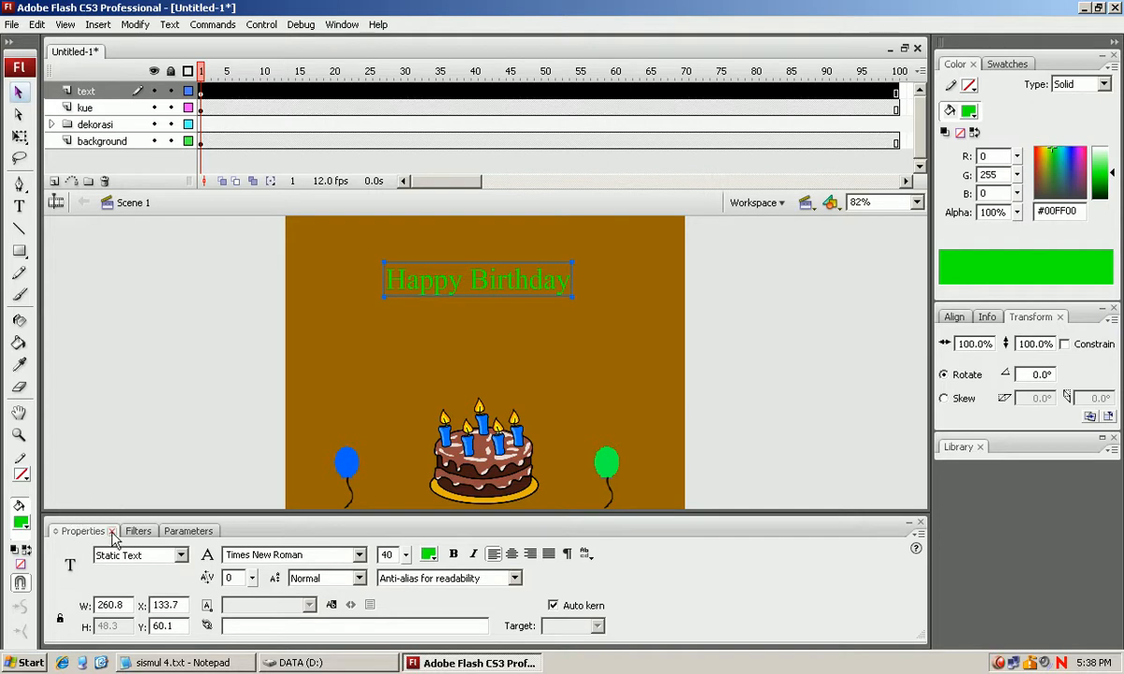
Set the greeting text's font to Ravie and reposition it near the stage's upper edge, at about X 67.2, Y 34.4.
left_click(360, 556)
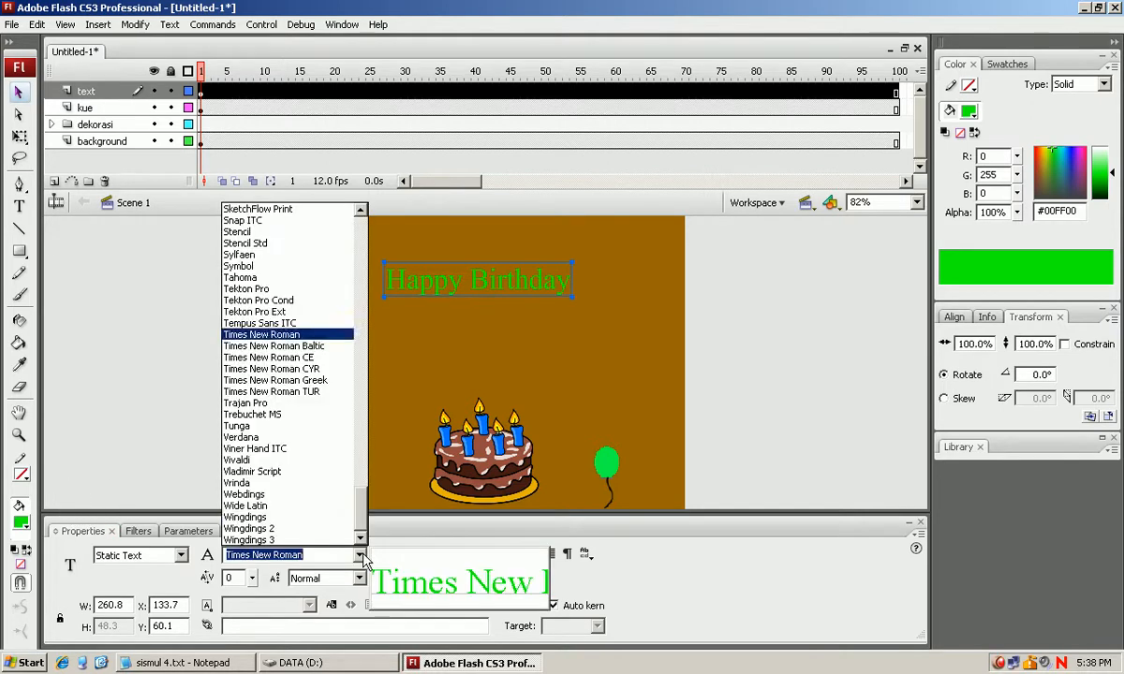
scroll(300, 335, "up", 7)
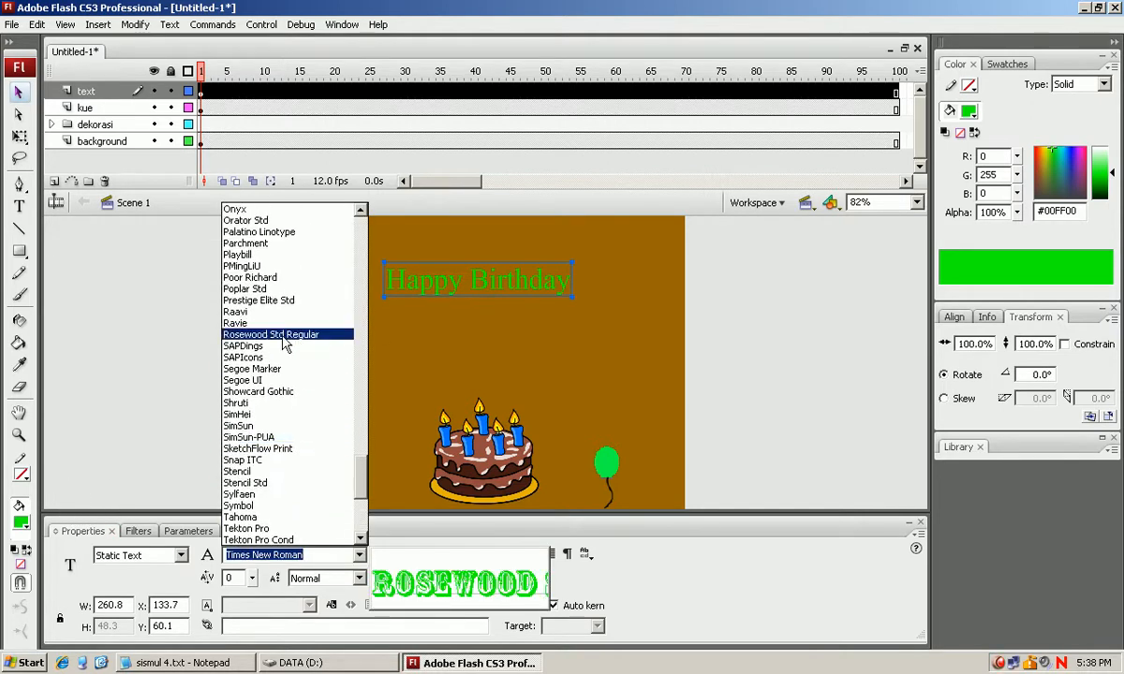
left_click(249, 323)
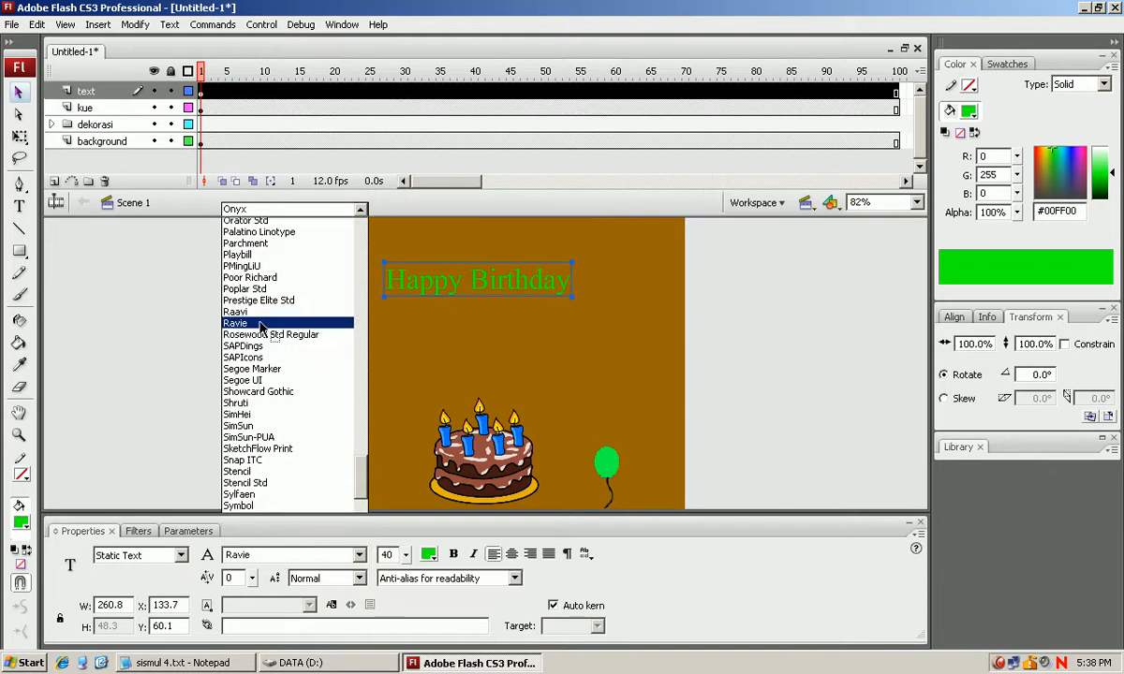
left_click_drag(502, 301, 447, 279)
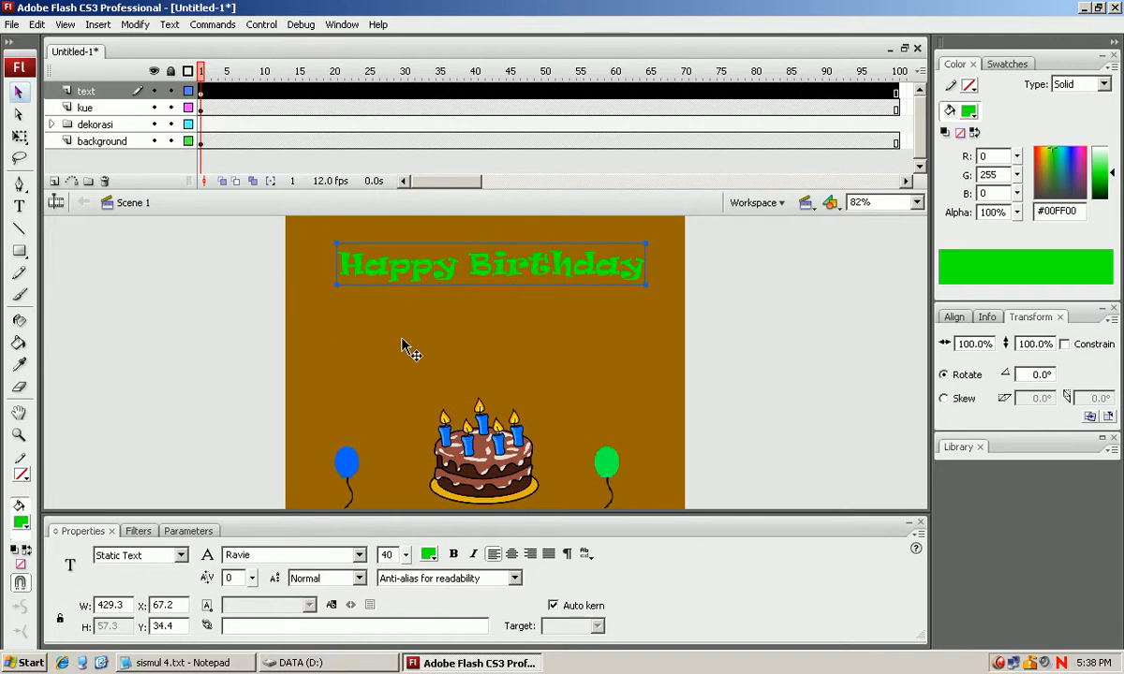
Switch to the Notepad notes and highlight the "Using tweens to animate objects" topic and its explanation.
left_click(183, 662)
left_click_drag(432, 251, 2, 247)
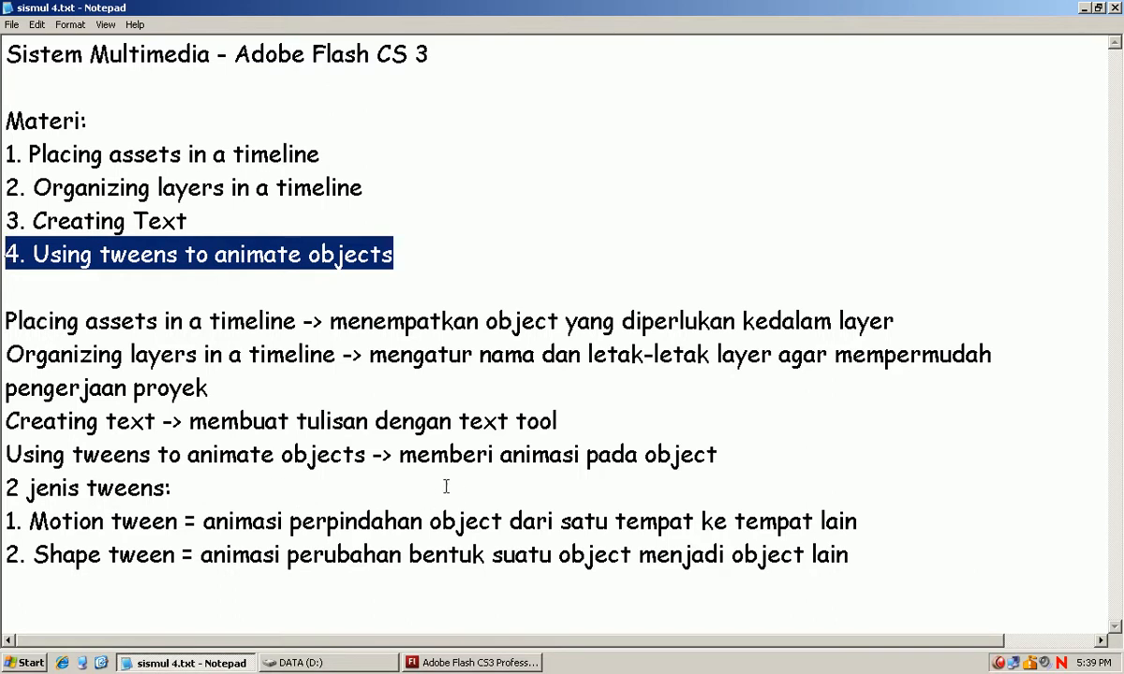
left_click_drag(397, 458, 755, 456)
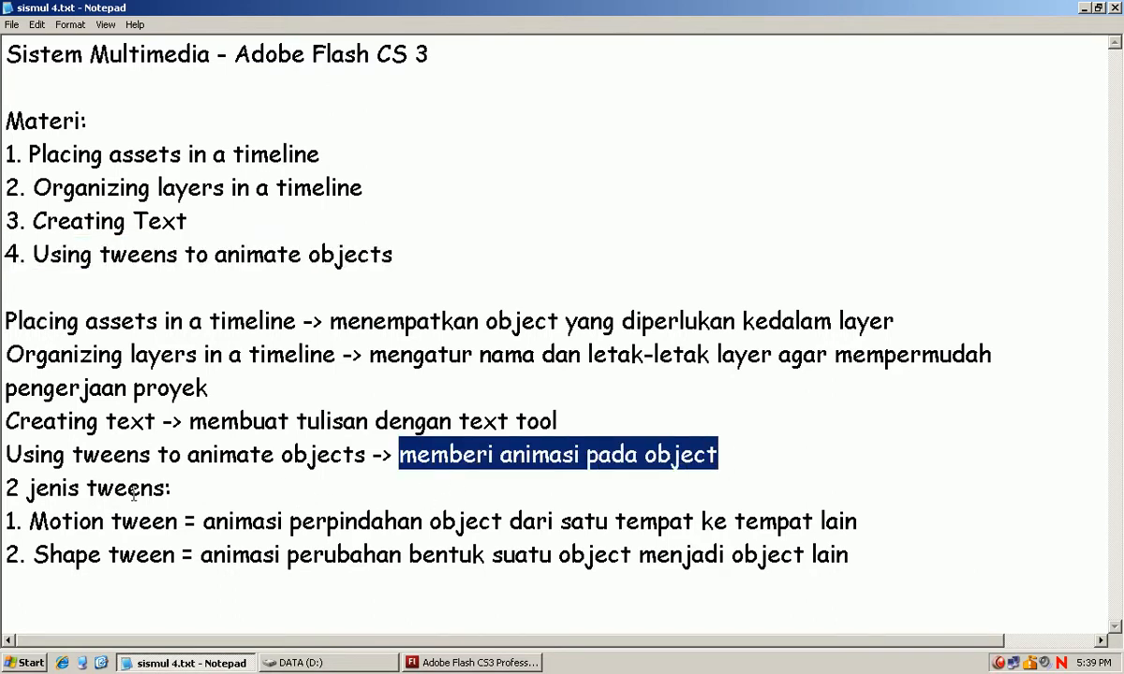
double_click(138, 254)
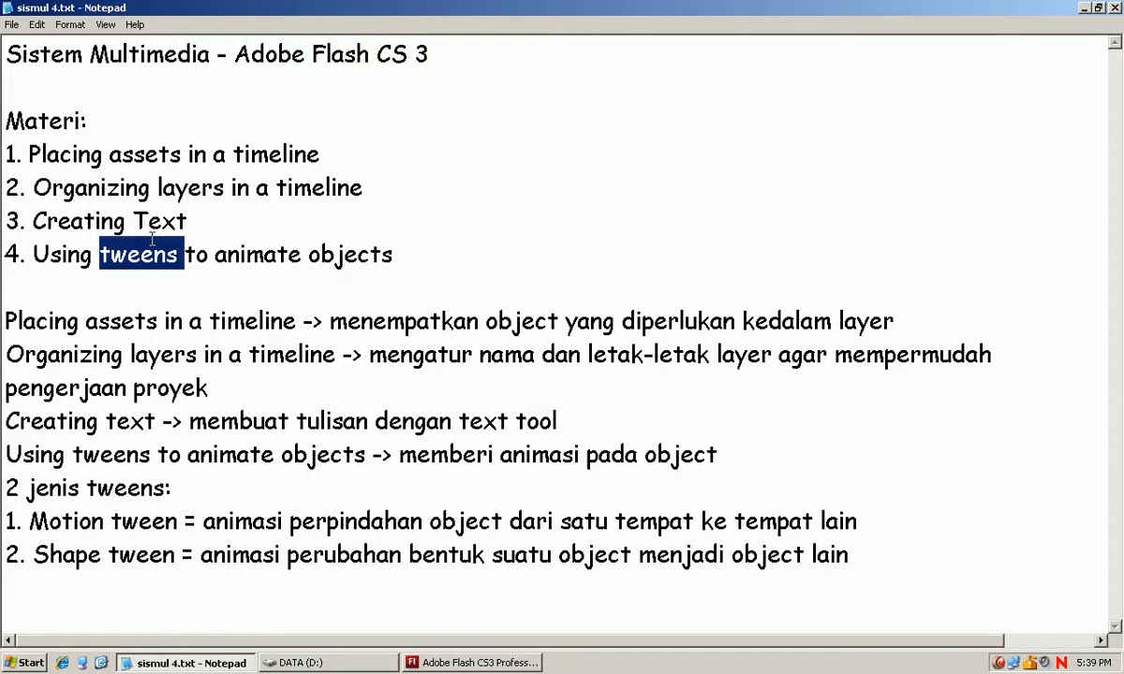
Highlight the two tween types in the notes and go through the words of the motion tween definition.
left_click_drag(178, 524, 3, 525)
left_click_drag(184, 556, 4, 530)
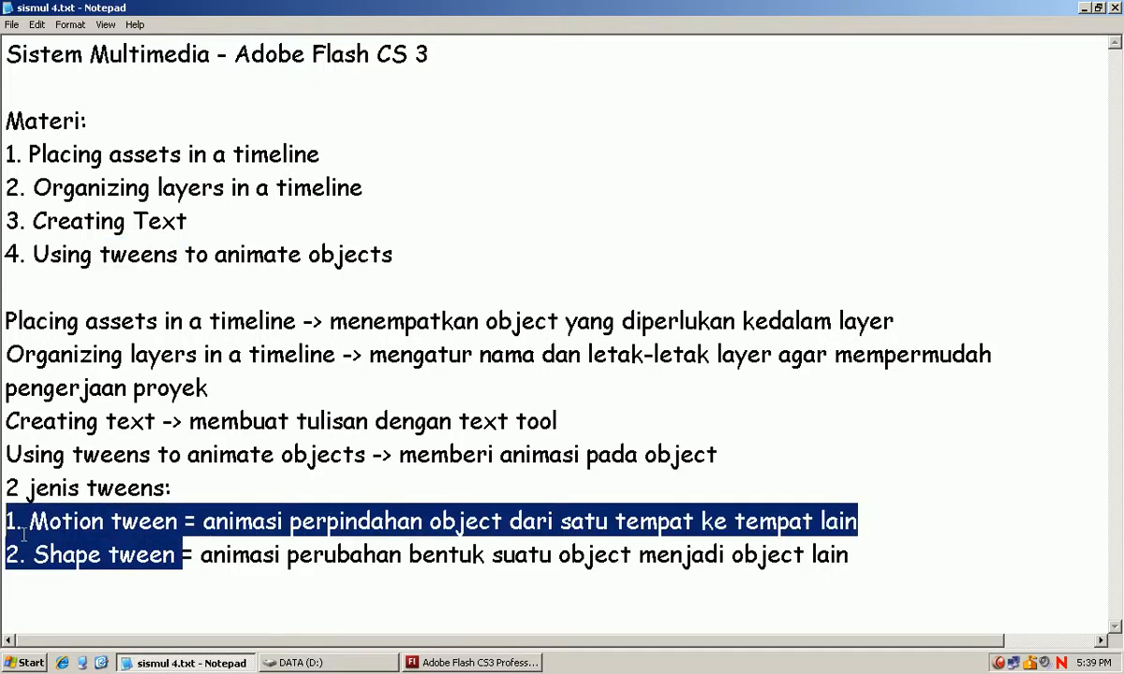
left_click_drag(183, 521, 3, 521)
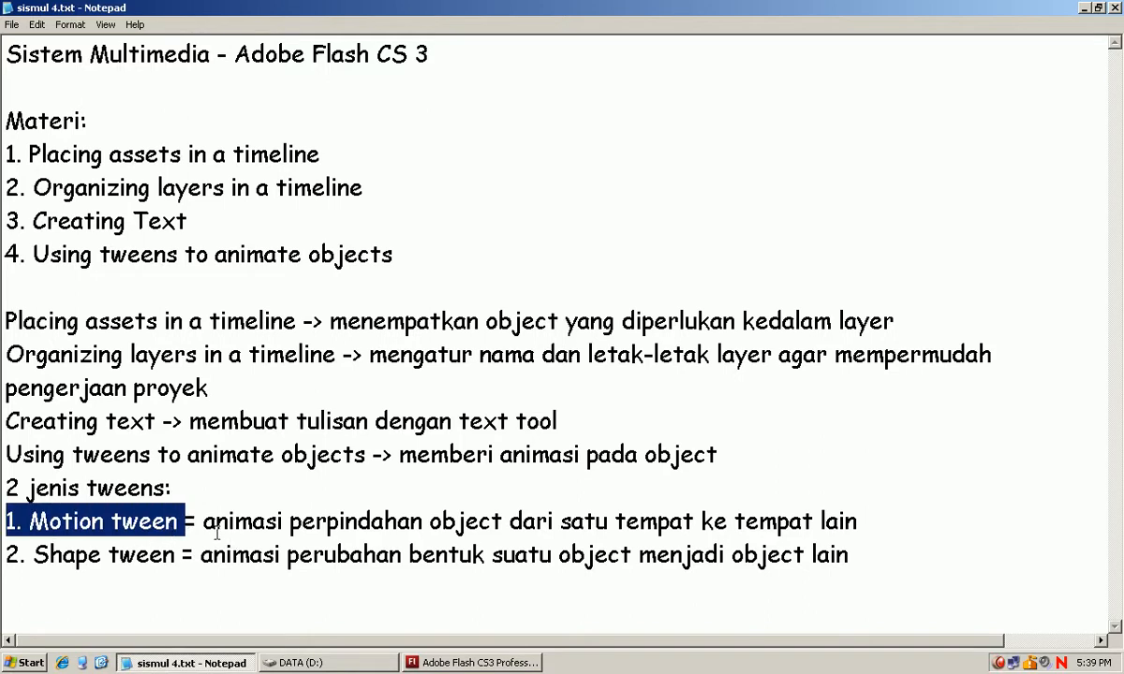
left_click(211, 521)
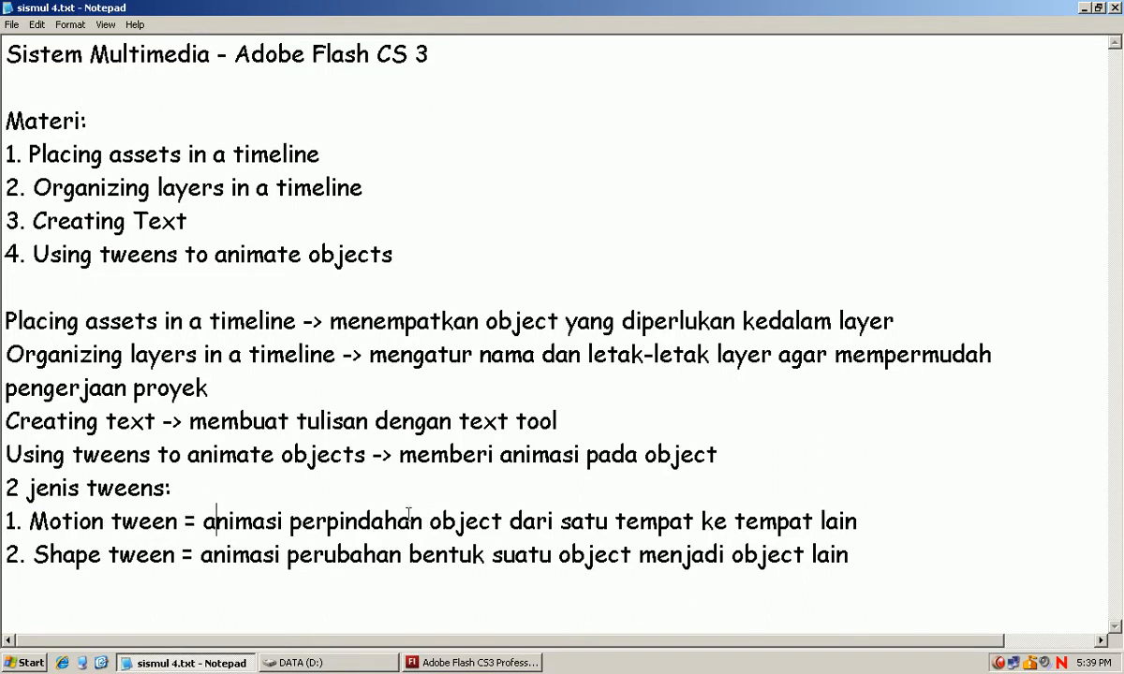
double_click(501, 533)
left_click(593, 531)
left_click(615, 530)
left_click(738, 522)
double_click(739, 522)
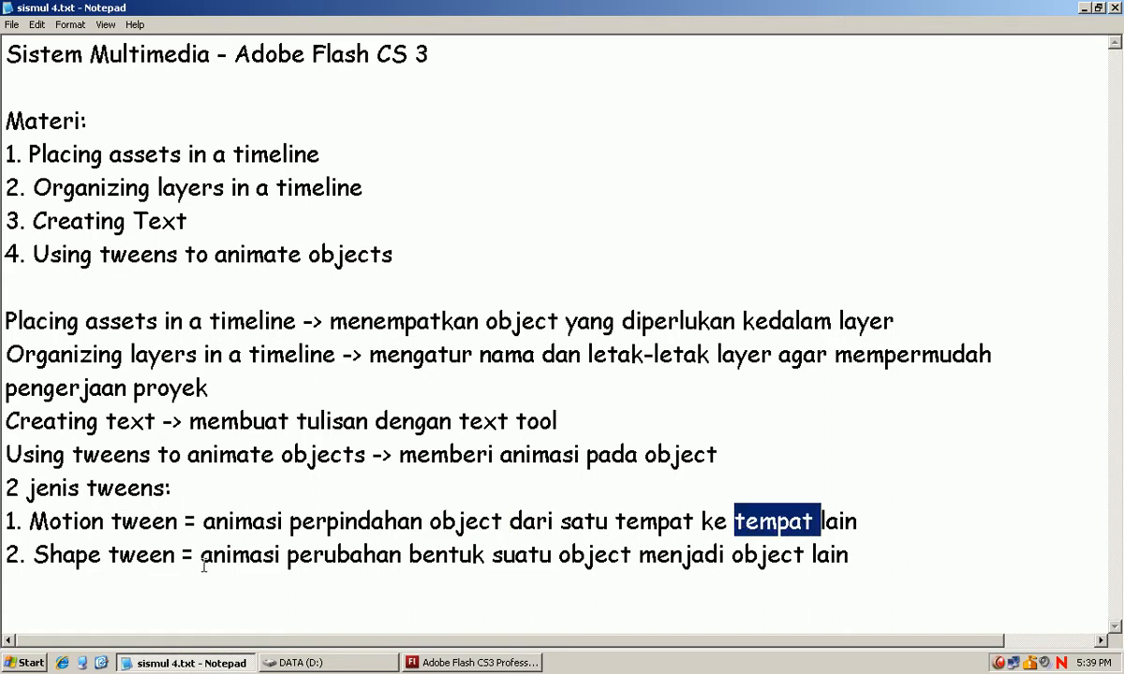
Go through the shape tween definition in the notes and highlight the term "Motion tween".
left_click_drag(84, 555, 5, 555)
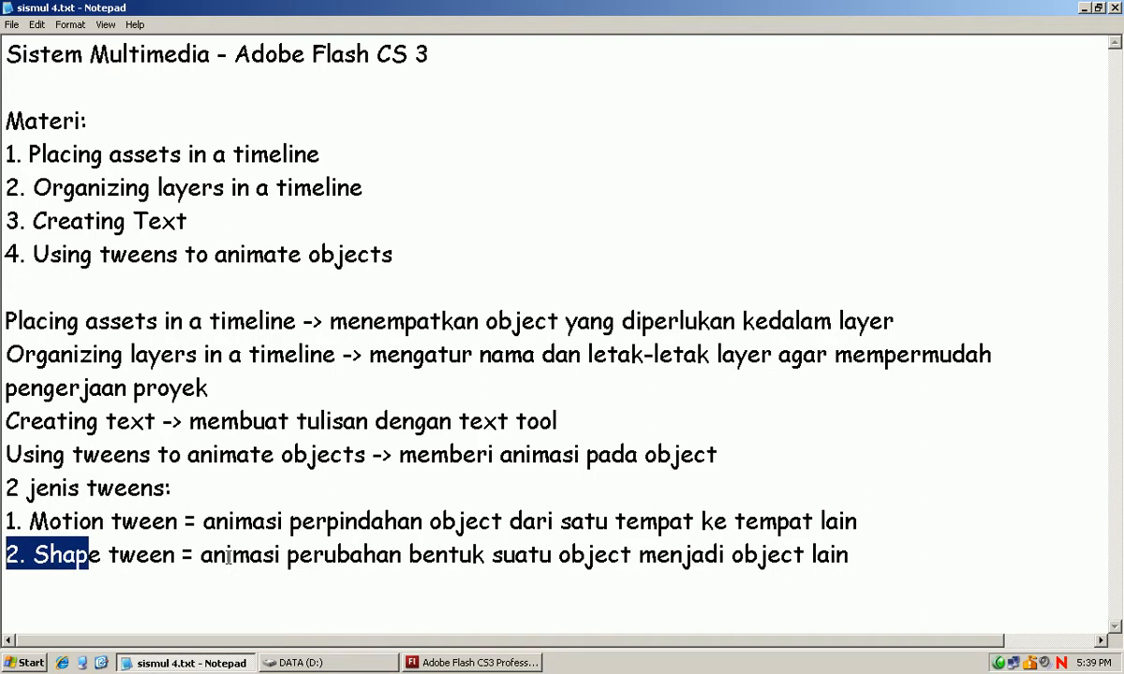
left_click(208, 559)
left_click_drag(208, 559, 847, 557)
left_click(854, 553)
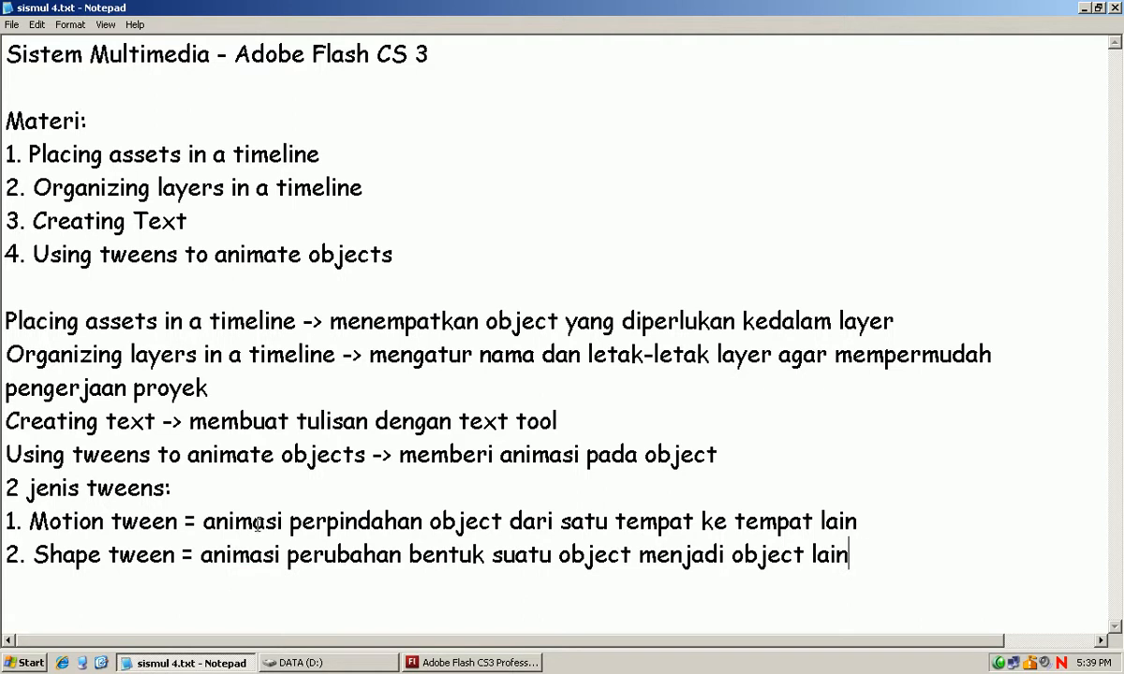
left_click_drag(185, 520, 28, 503)
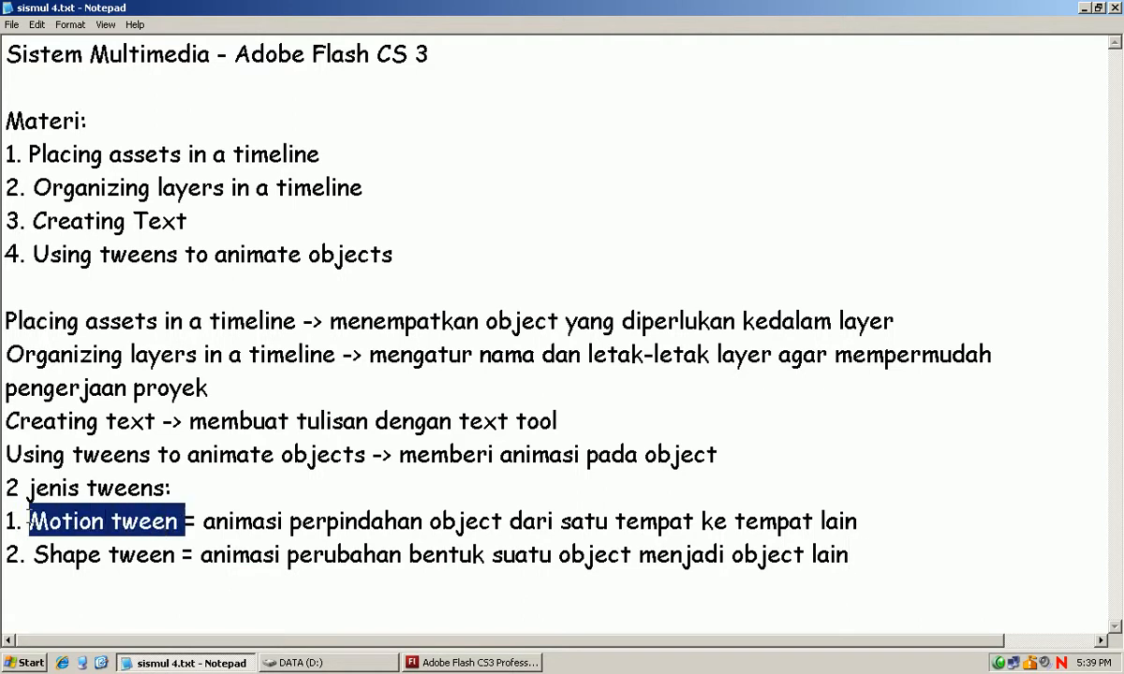
Switch back to Flash, expand the dekorasi folder and select the blue balloon's layer.
left_click(471, 662)
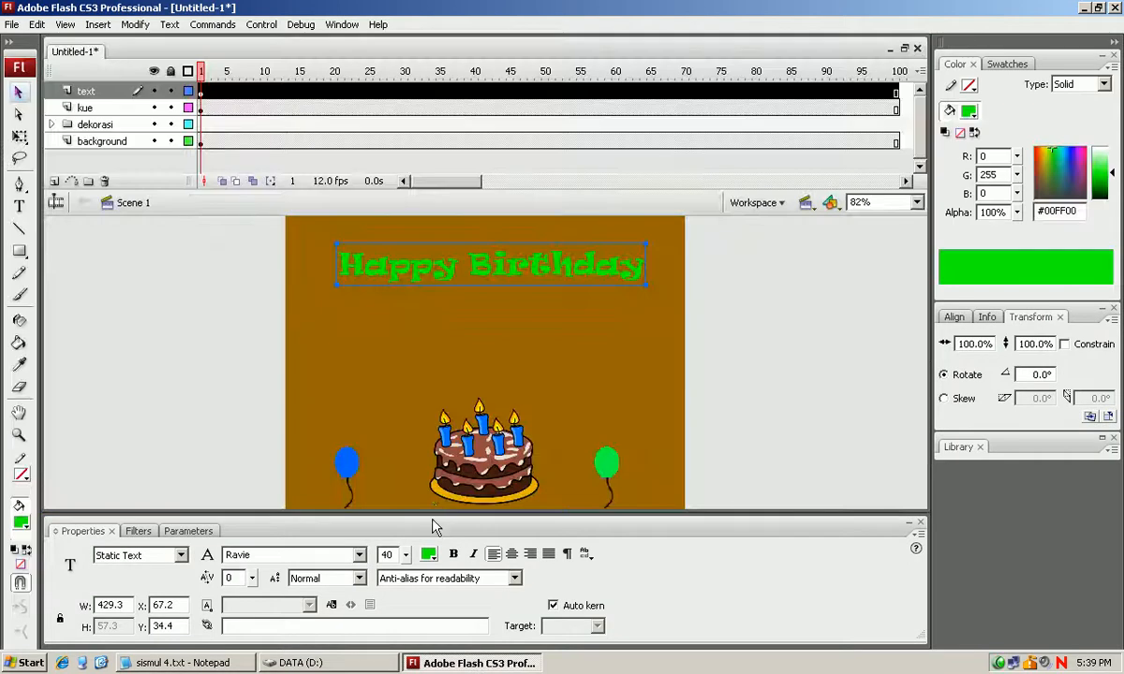
left_click(850, 353)
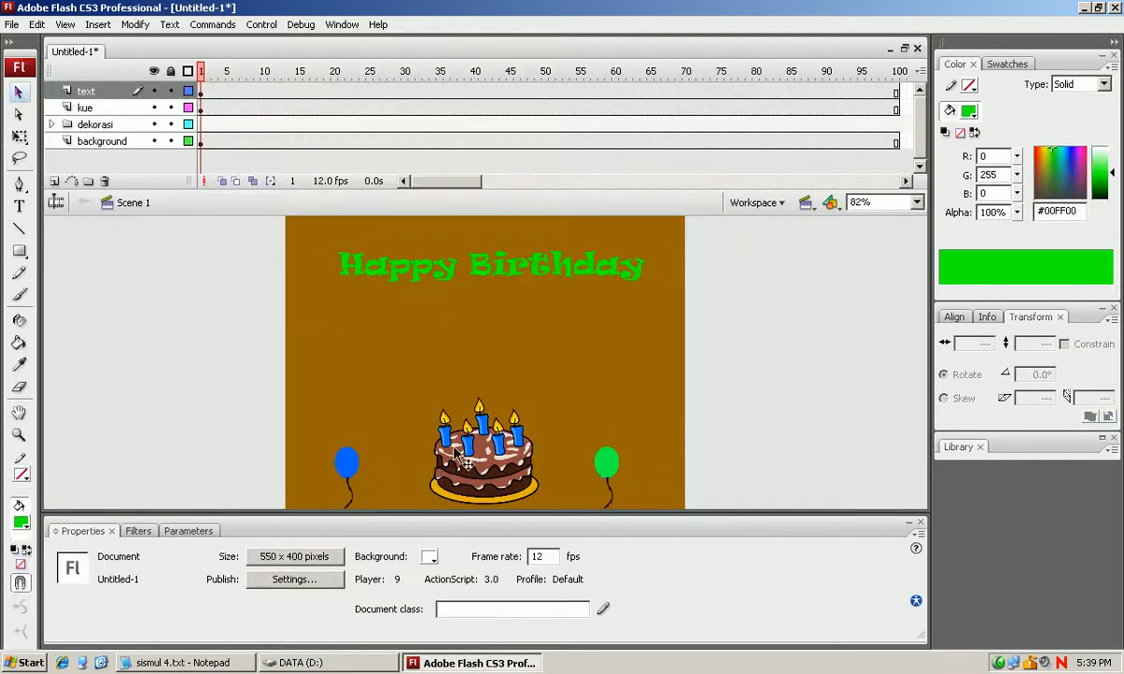
left_click(348, 465)
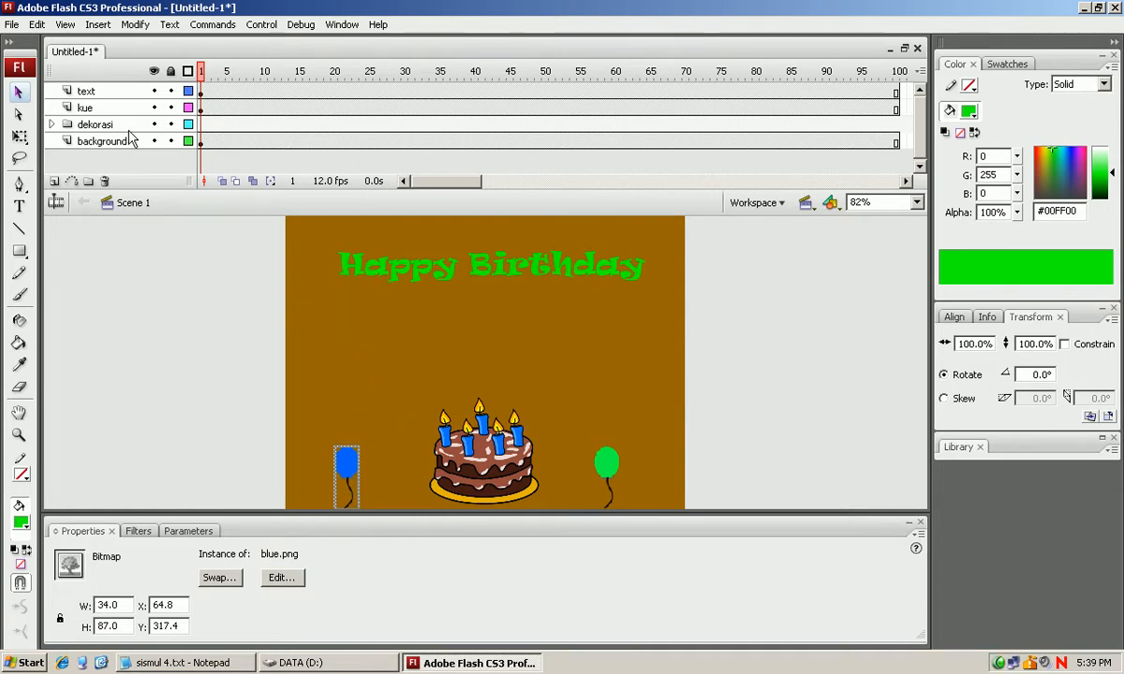
left_click(51, 124)
left_click(107, 157)
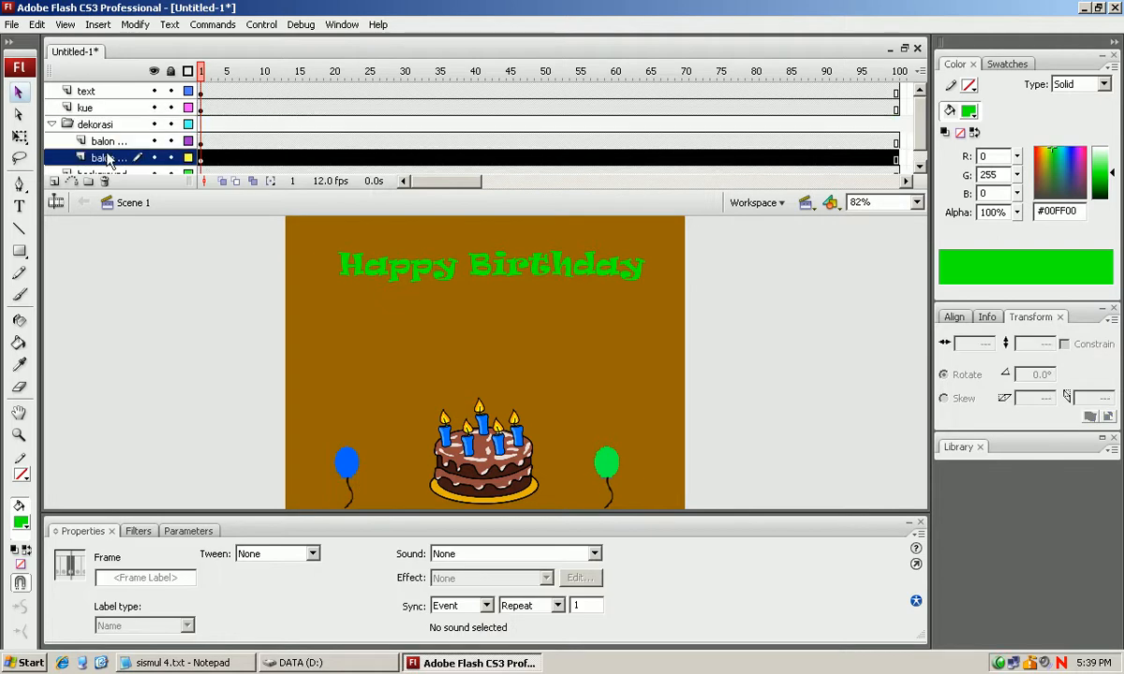
left_click(105, 141)
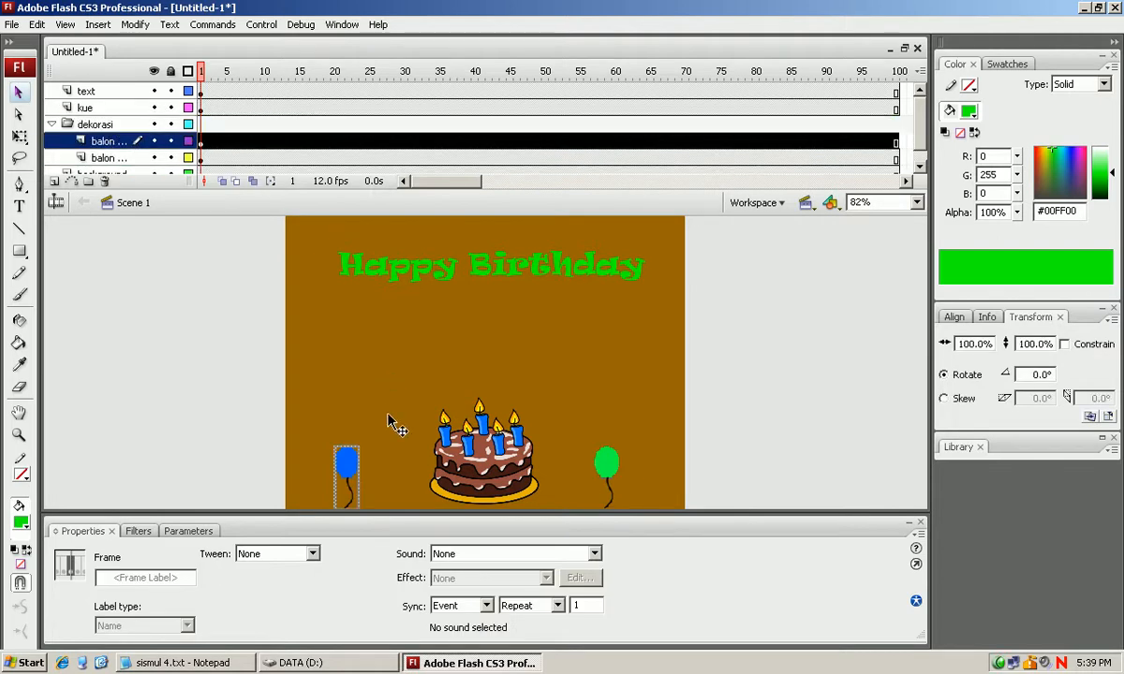
Insert a keyframe at frame 10 of the blue balloon's layer and move the balloon straight up to about Y 103.6.
left_click(200, 141)
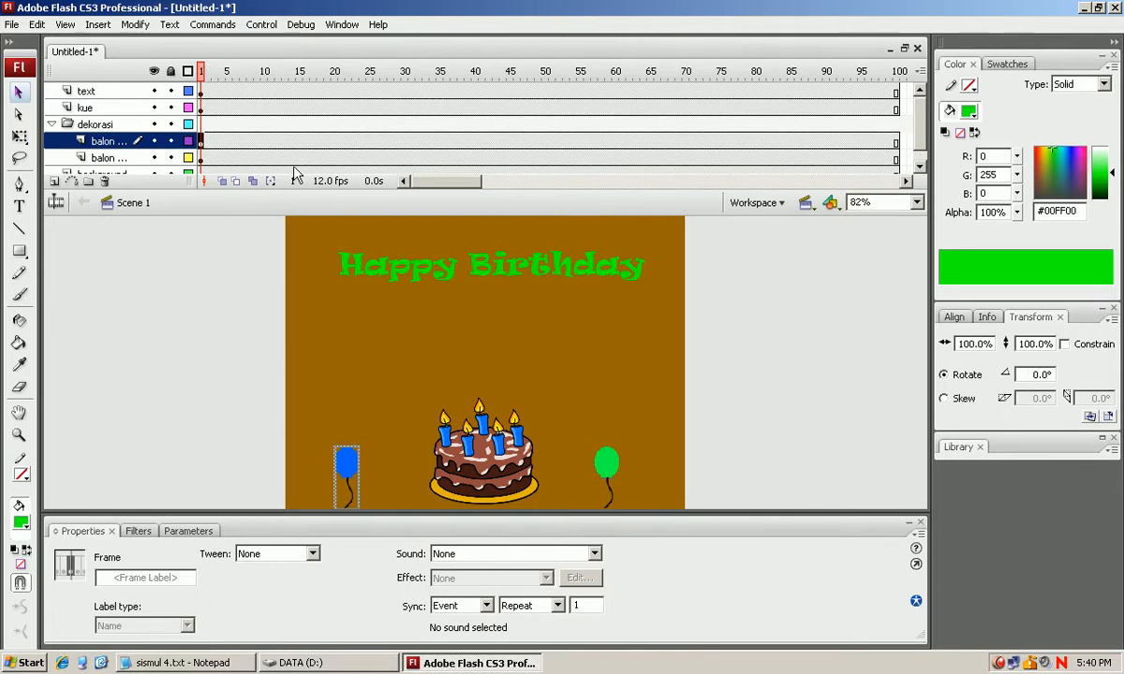
left_click(264, 140)
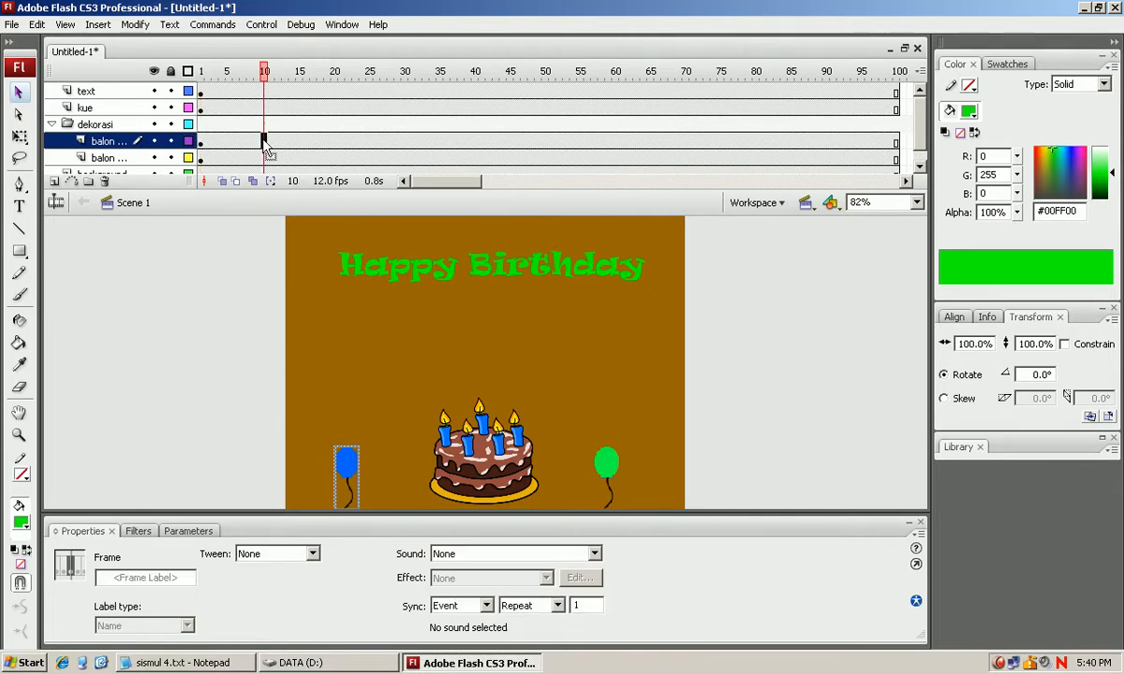
right_click(264, 143)
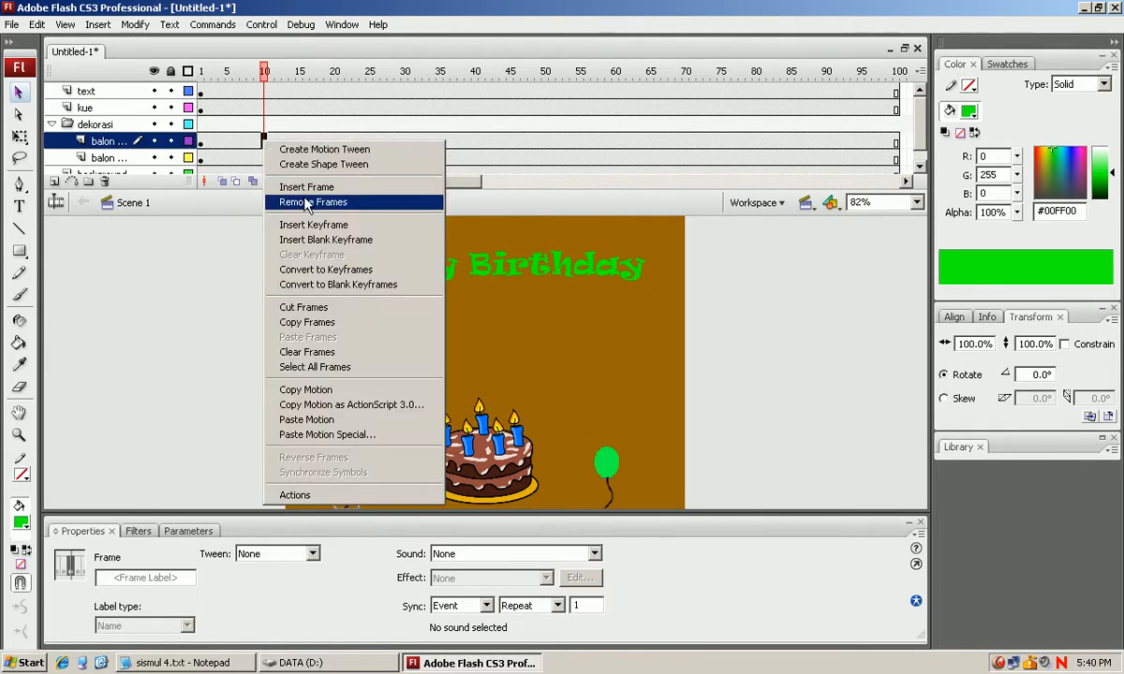
left_click(319, 222)
left_click_drag(338, 460, 358, 310)
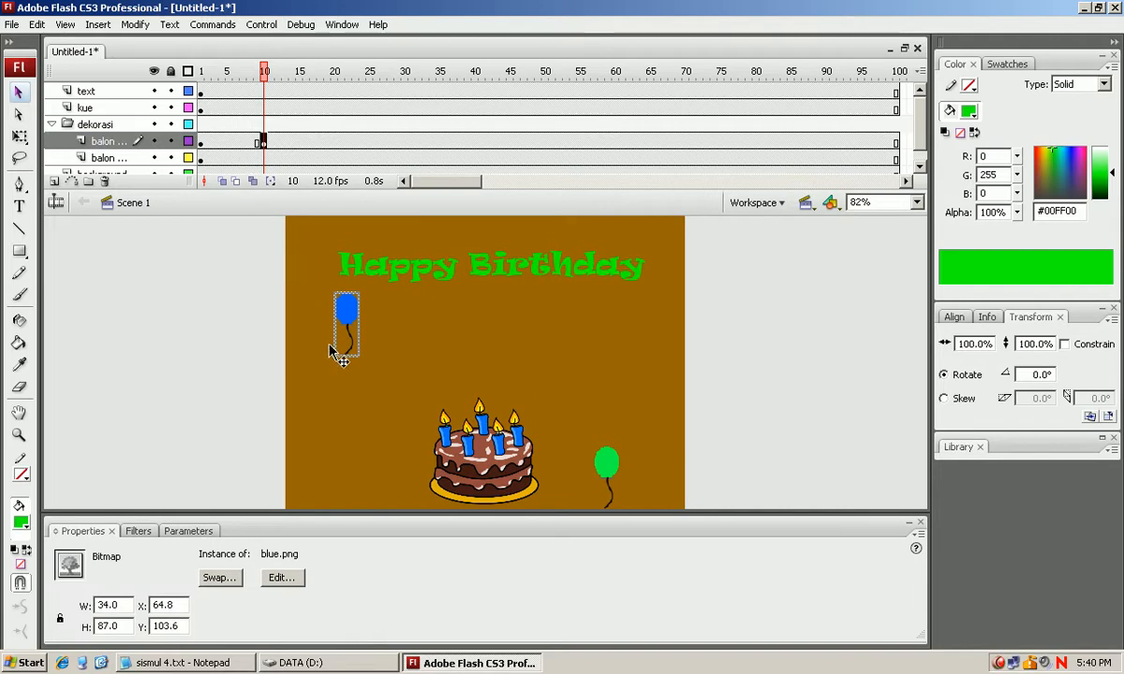
Create a motion tween between frames 1 and 10 on the blue balloon's layer and play the animation from frame 1.
left_click(221, 142)
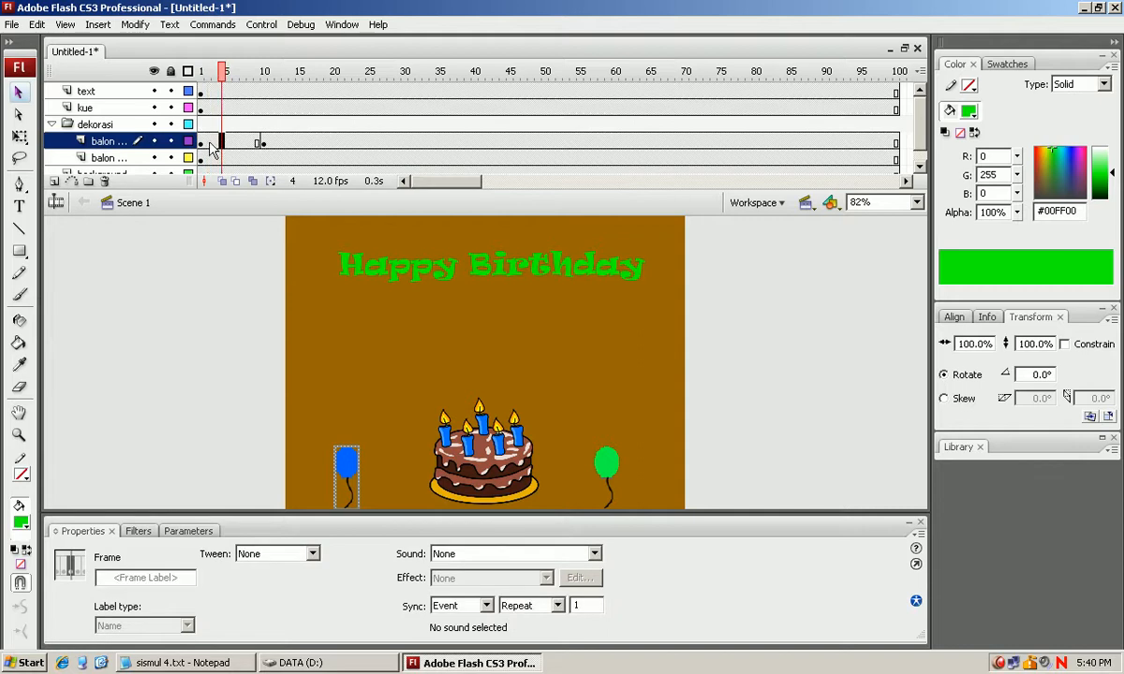
left_click(209, 143)
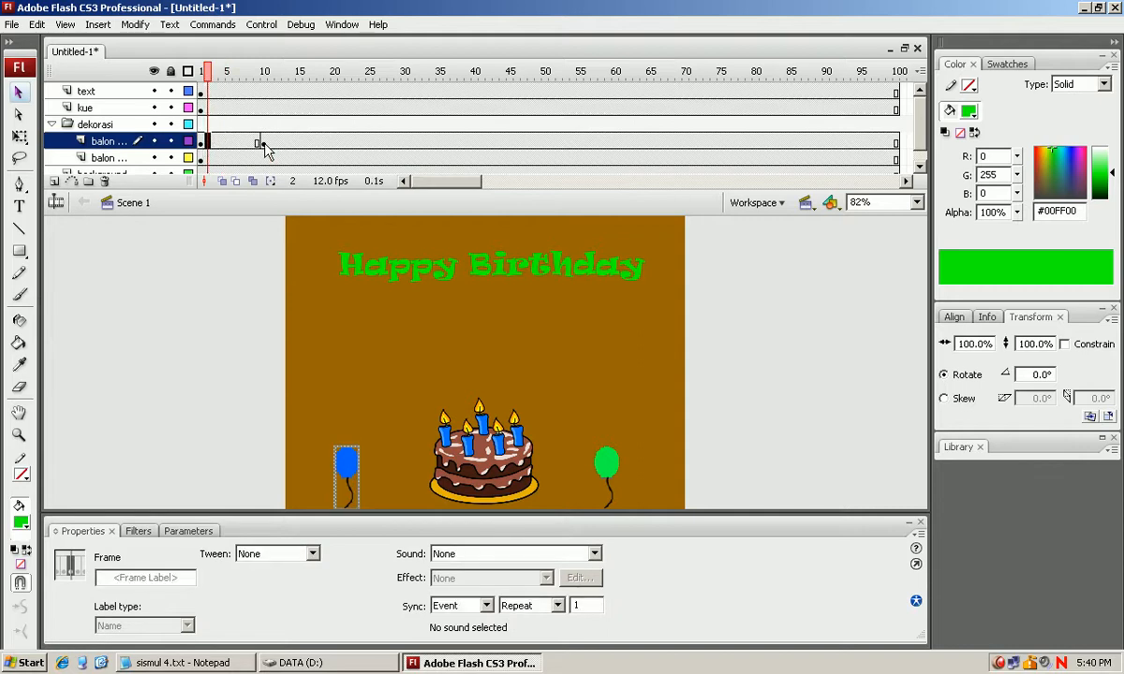
left_click(229, 142)
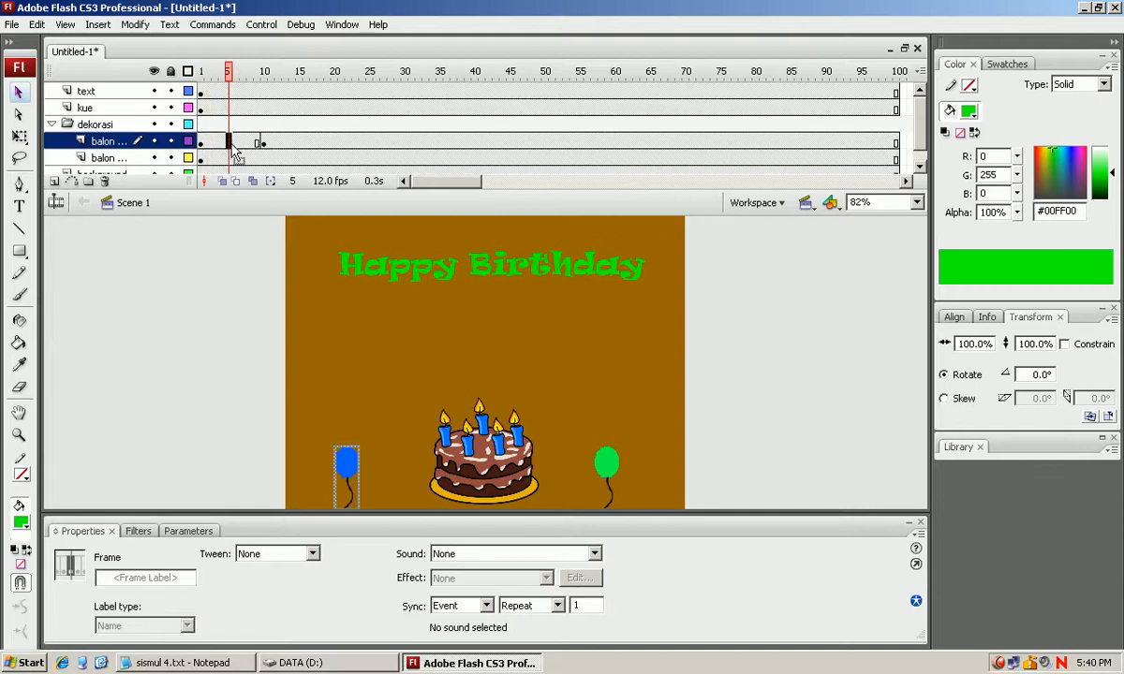
right_click(234, 147)
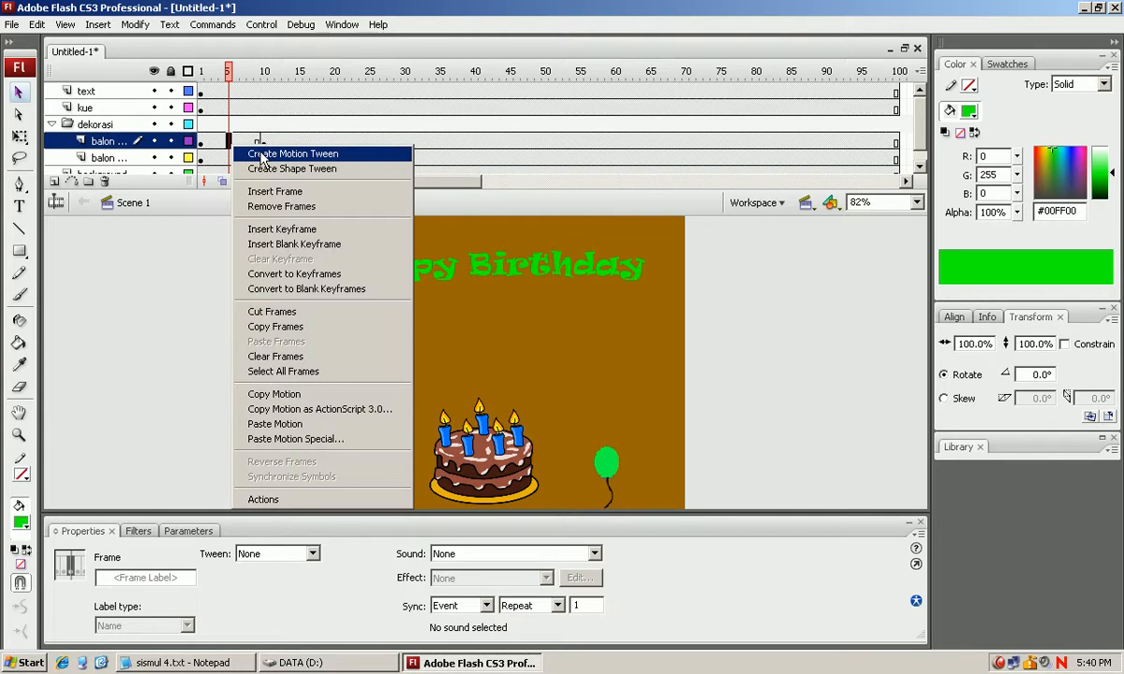
left_click(260, 154)
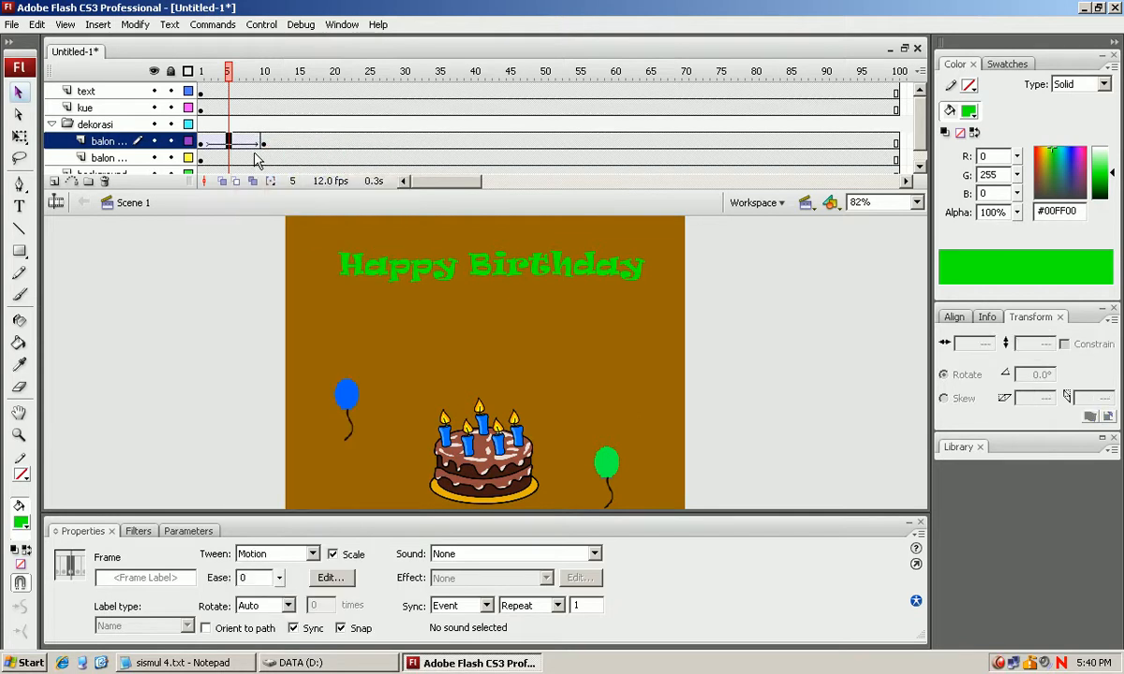
left_click(204, 142)
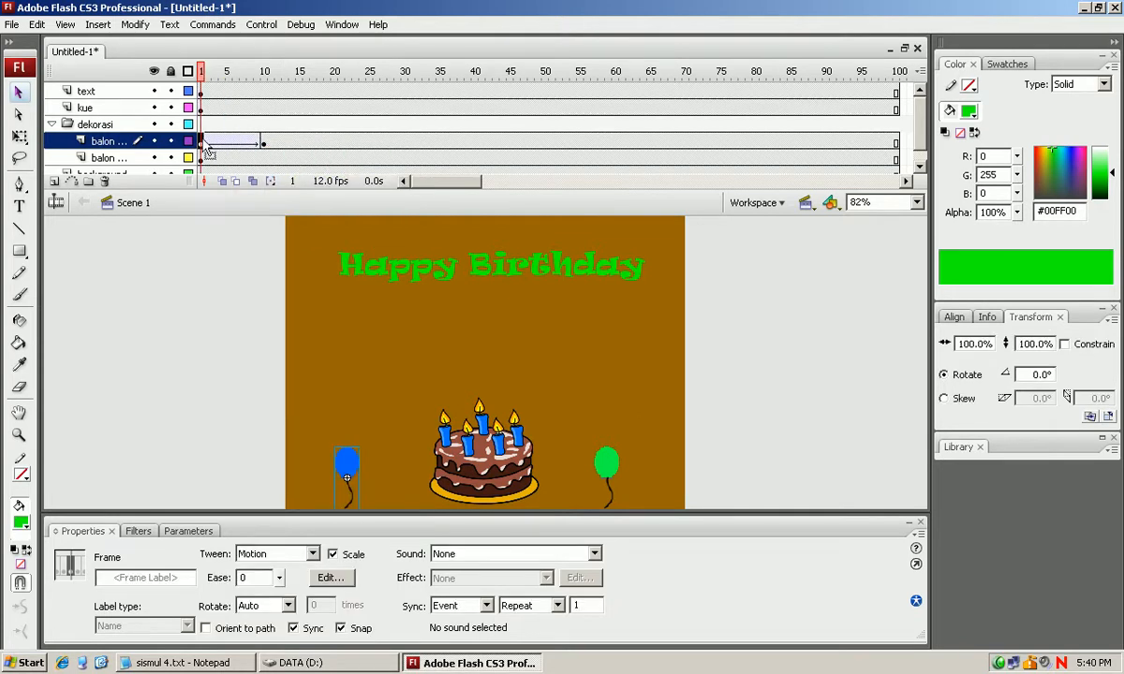
key("Return")
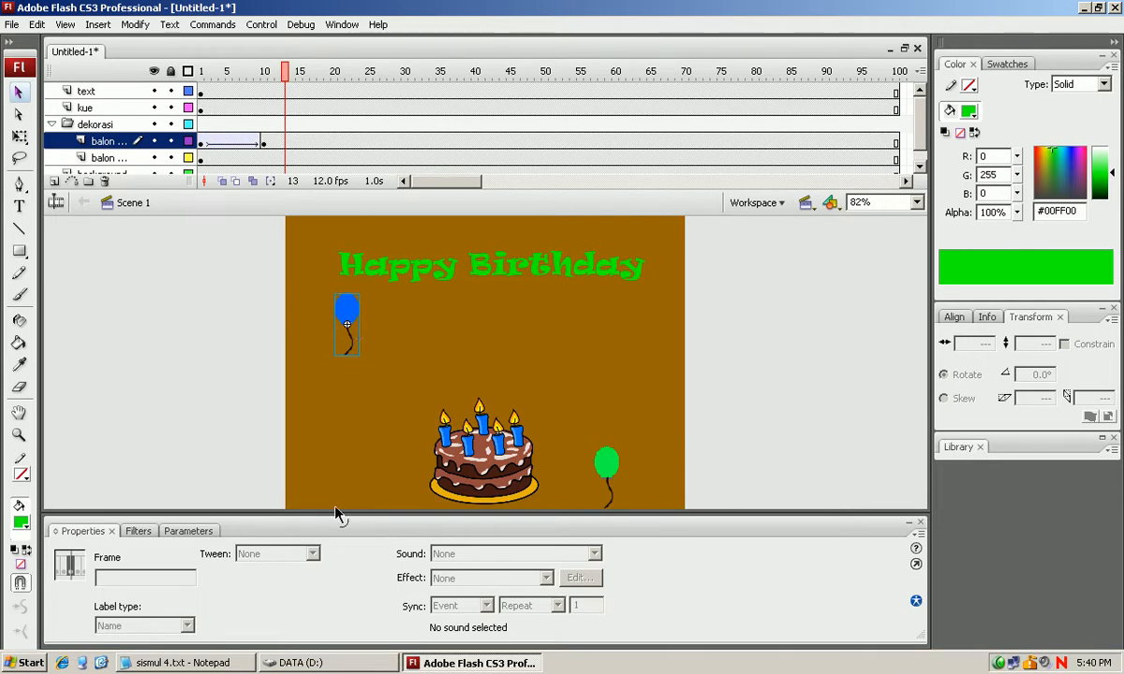
Switch to the Notepad notes, highlight the term "Shape tween" and return to Flash.
left_click(225, 661)
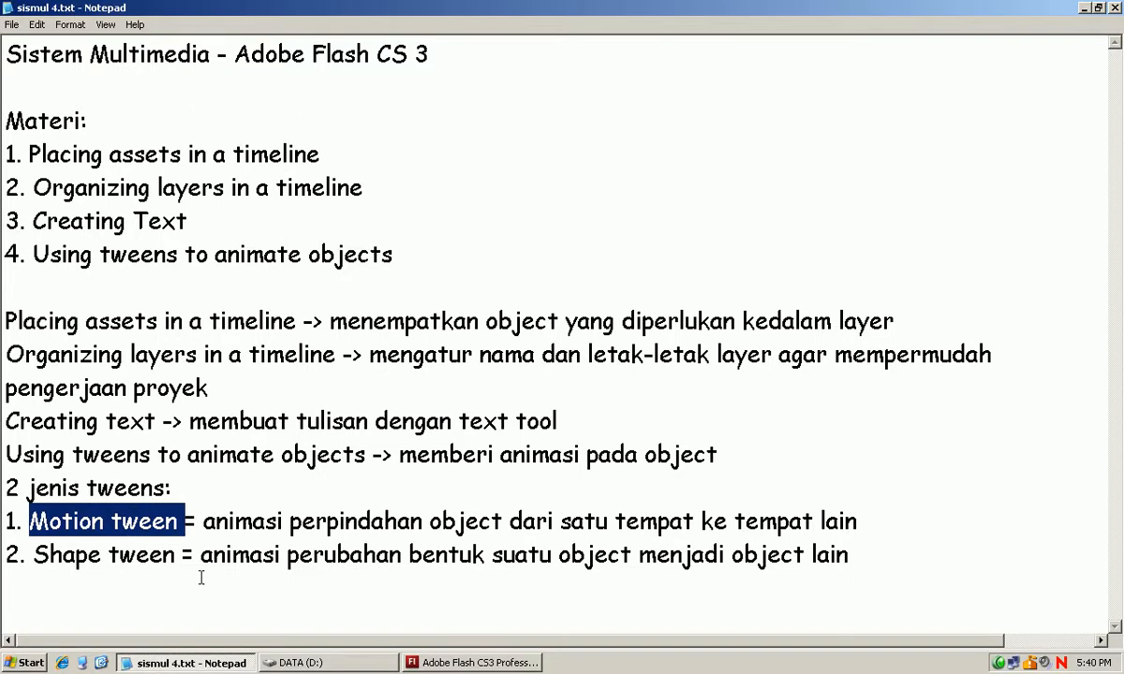
left_click_drag(177, 559, 20, 557)
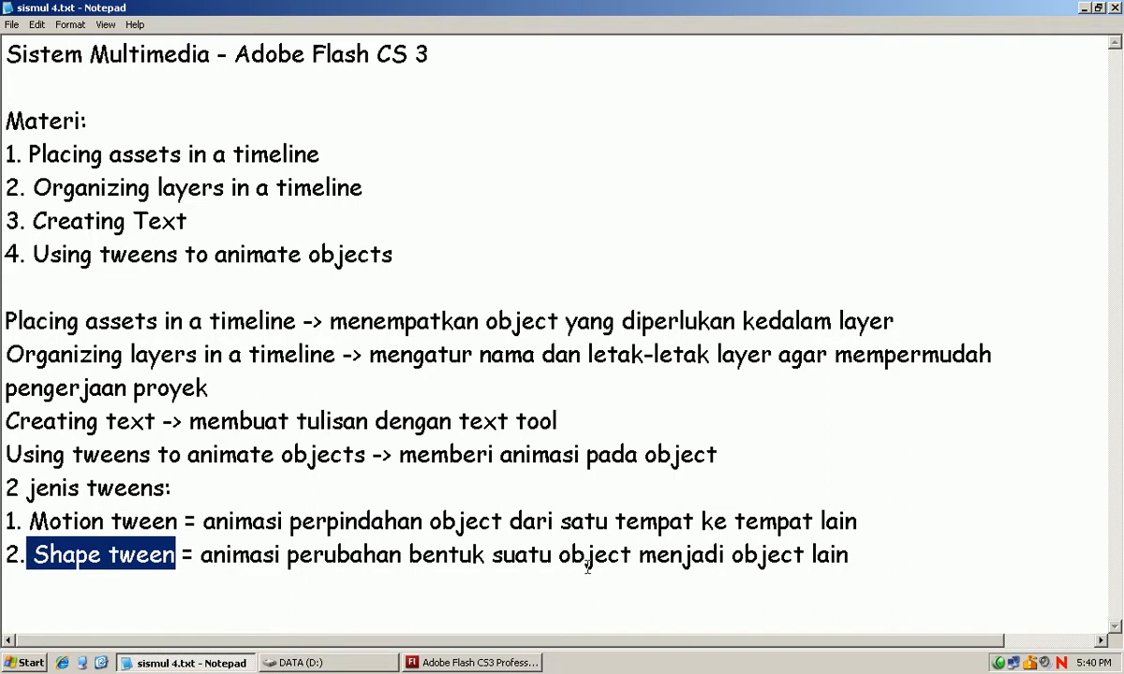
left_click(513, 665)
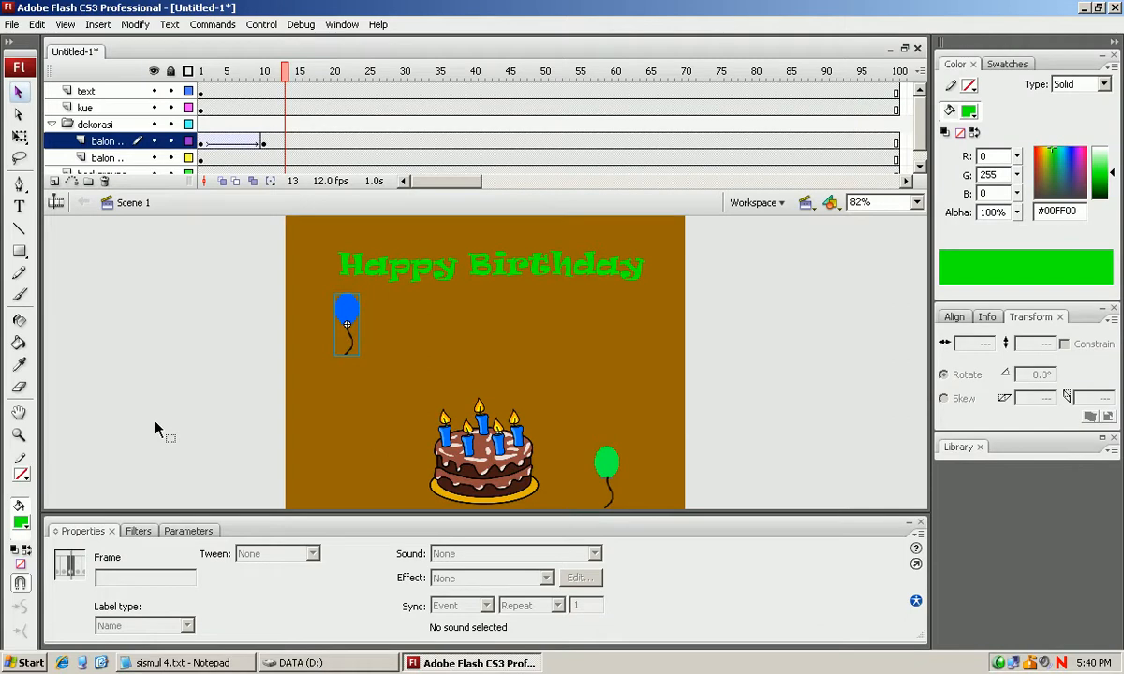
Add a new layer above the text layer and name it bola.
left_click(82, 124)
left_click(84, 92)
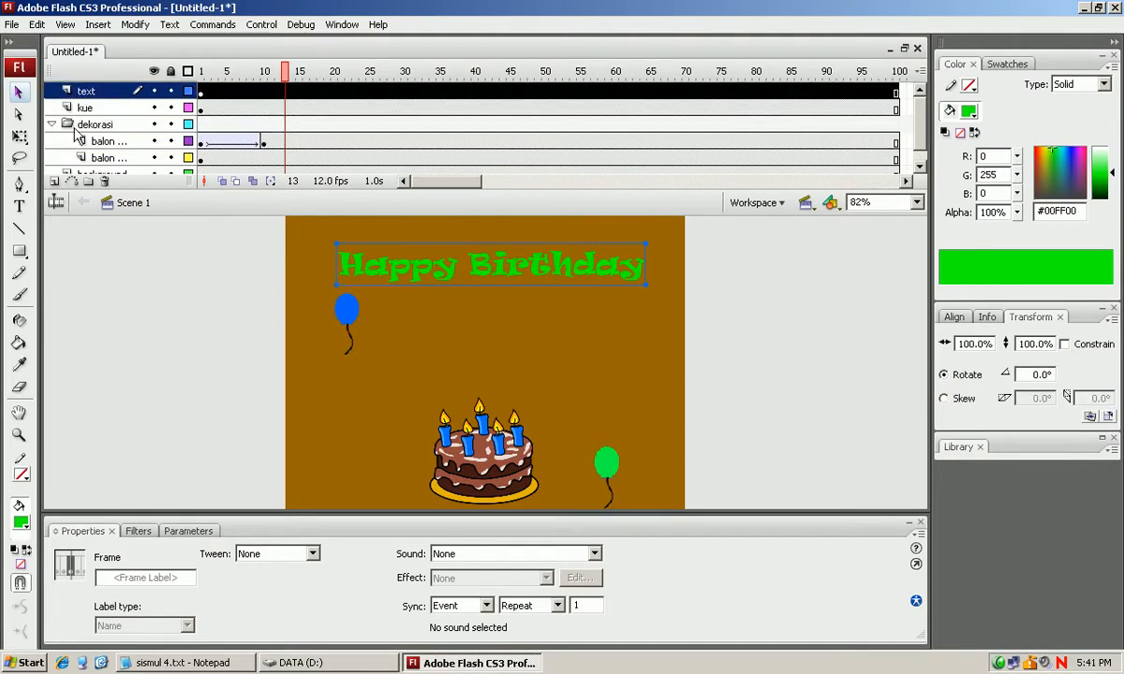
left_click(54, 181)
left_click(103, 109)
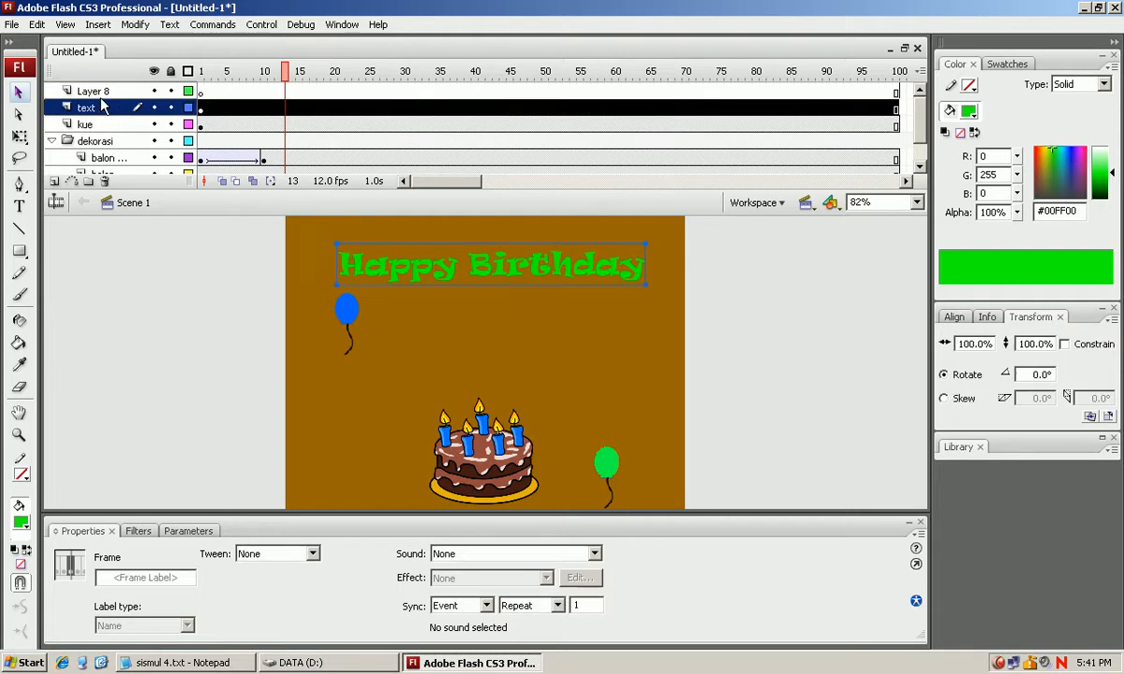
double_click(93, 91)
type("bola")
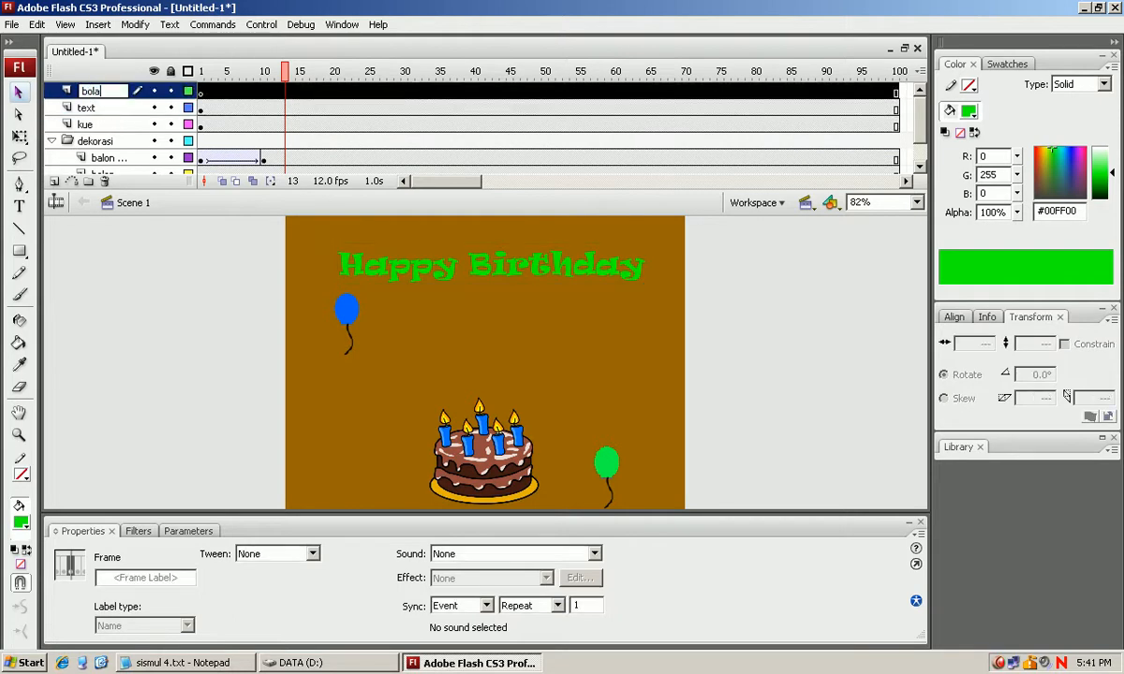
left_click(148, 195)
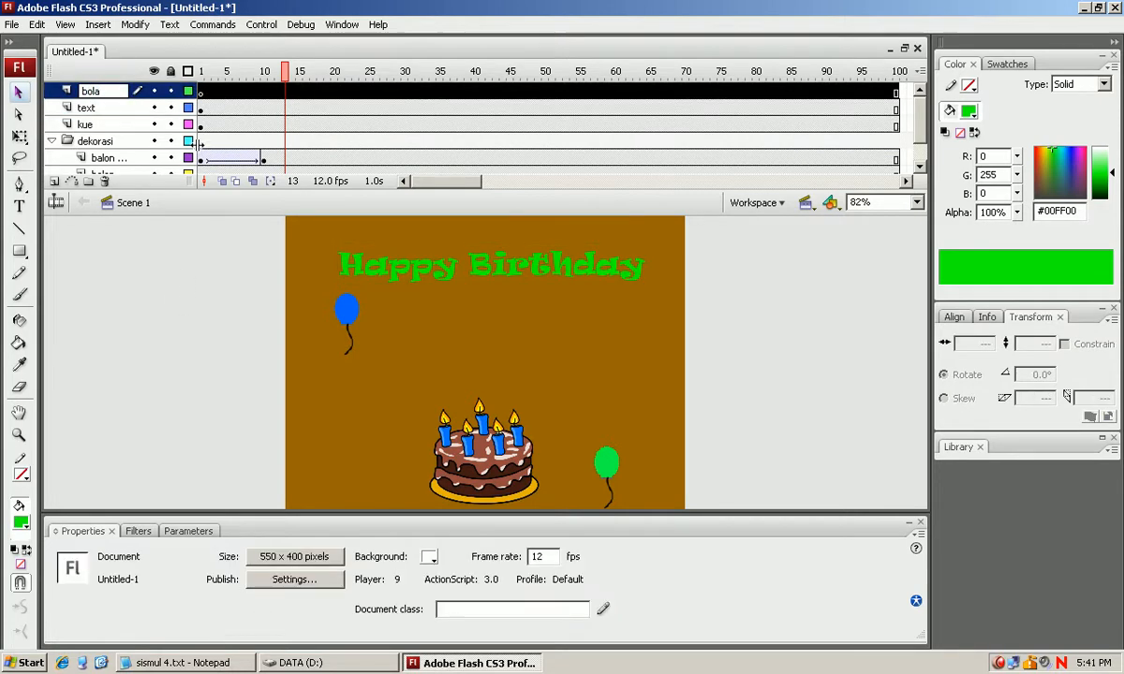
Draw a green oval about 53 by 60 px in frame 1 of the bola layer, beside the blue balloon, and select it.
left_click(201, 93)
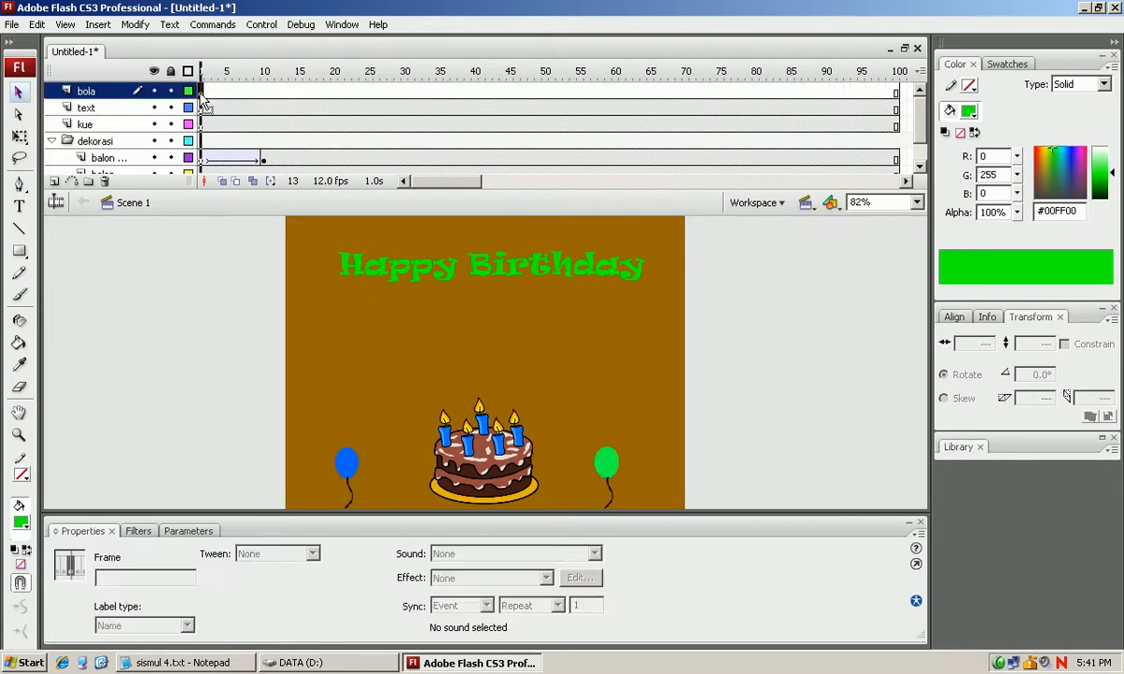
left_click(20, 251)
left_click(56, 296)
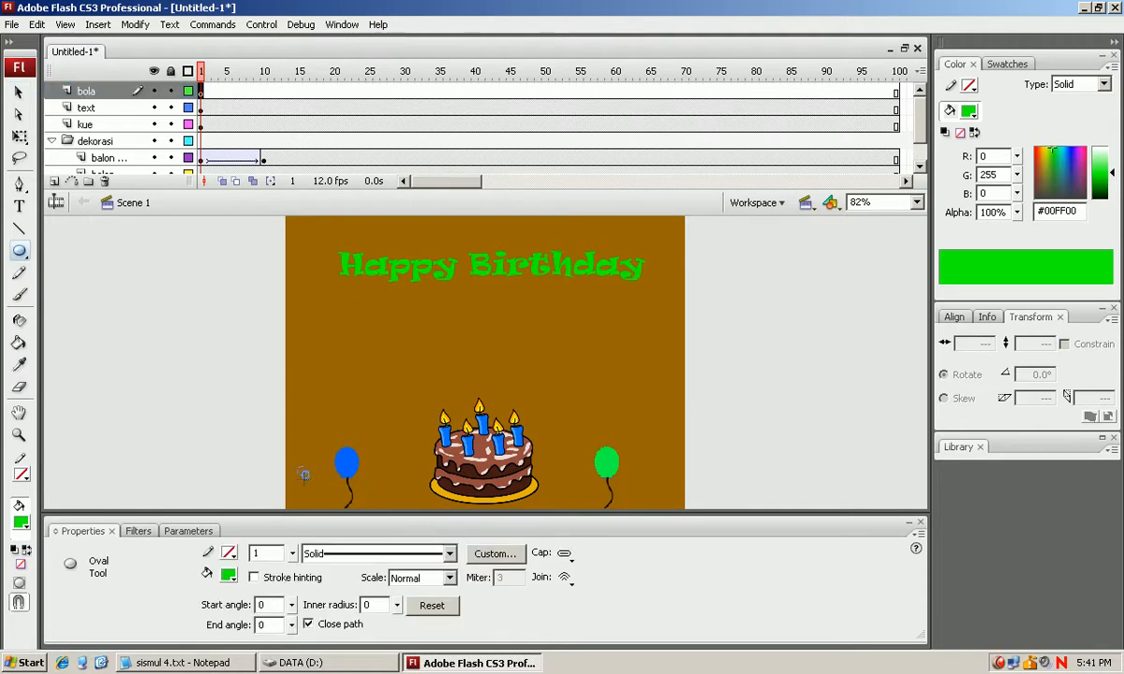
left_click_drag(299, 467, 332, 507)
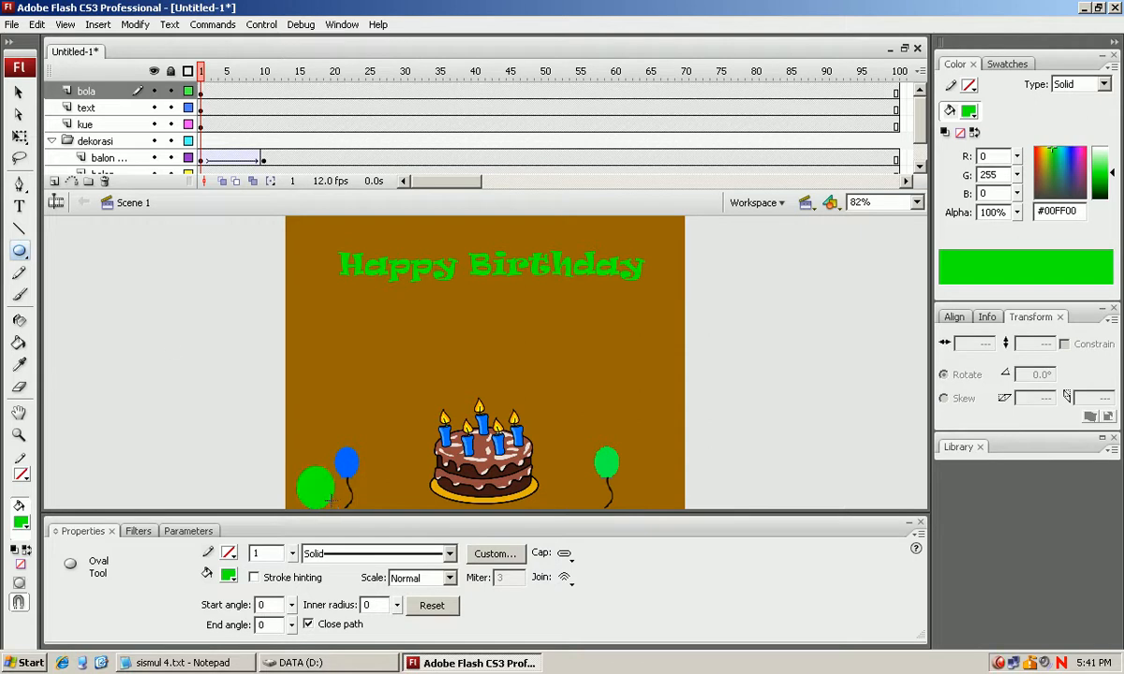
left_click(18, 92)
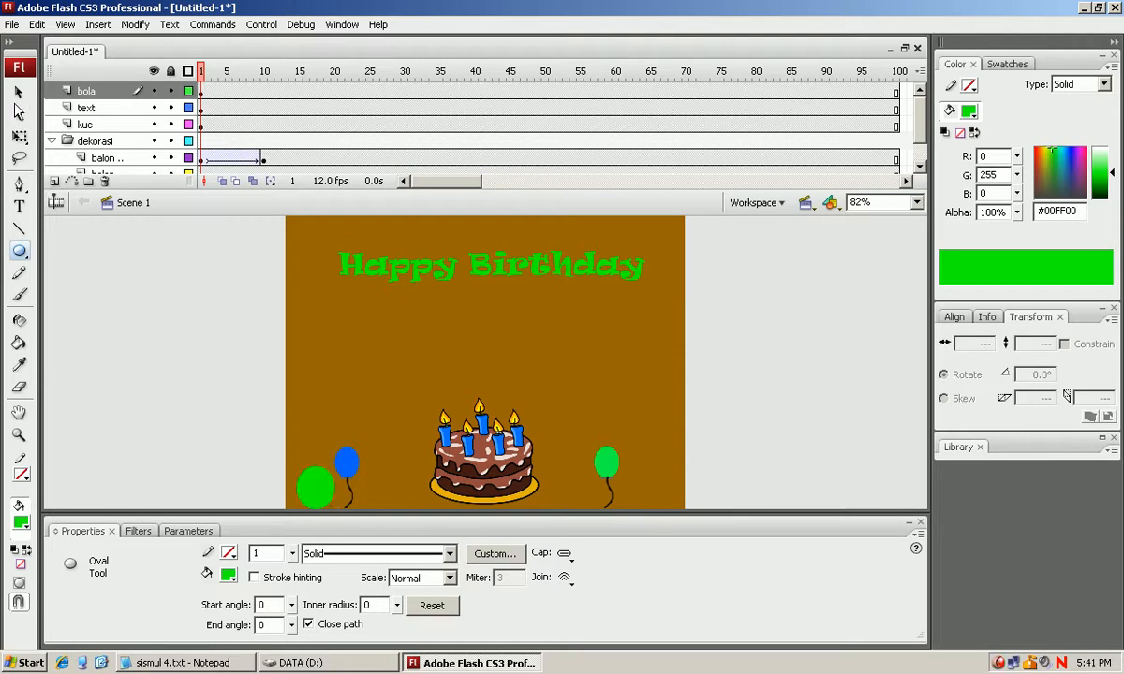
left_click(321, 500)
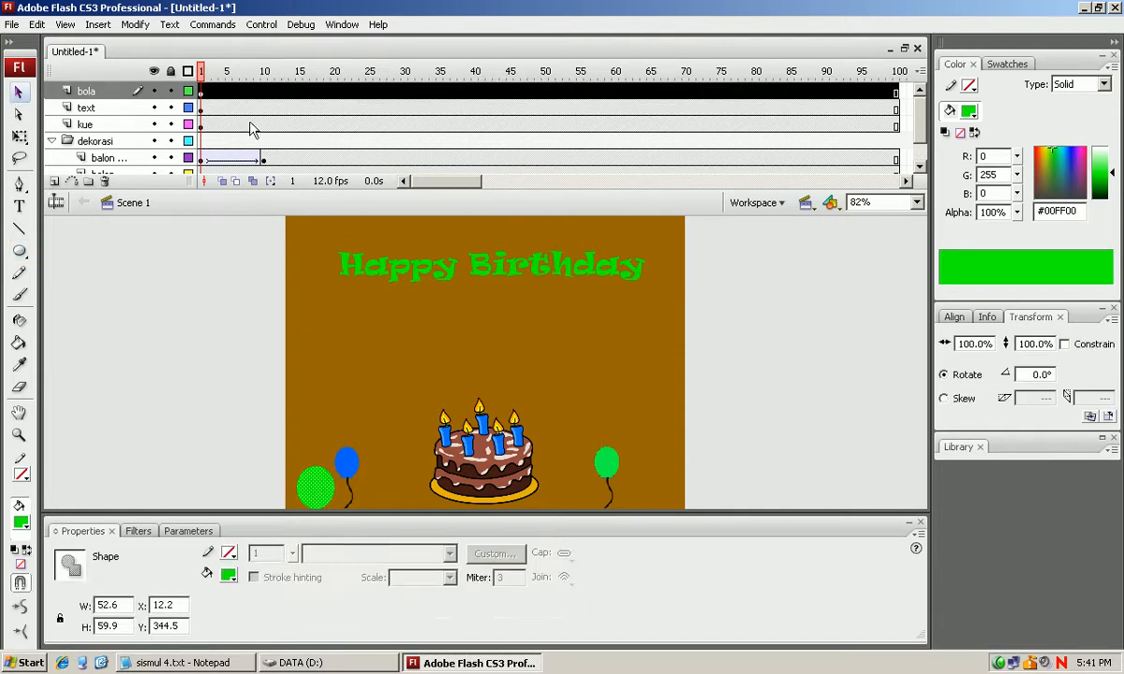
Insert a keyframe at frame 10 of the bola layer and replace the oval there with a green square of similar size.
left_click(265, 92)
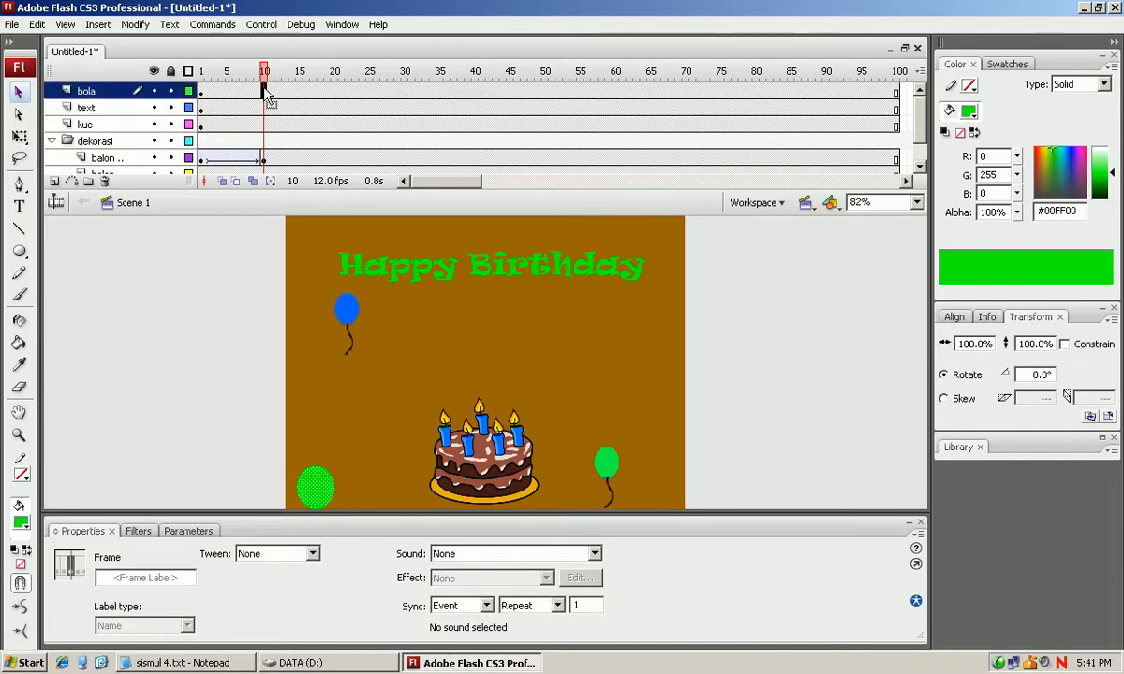
right_click(265, 91)
left_click(319, 169)
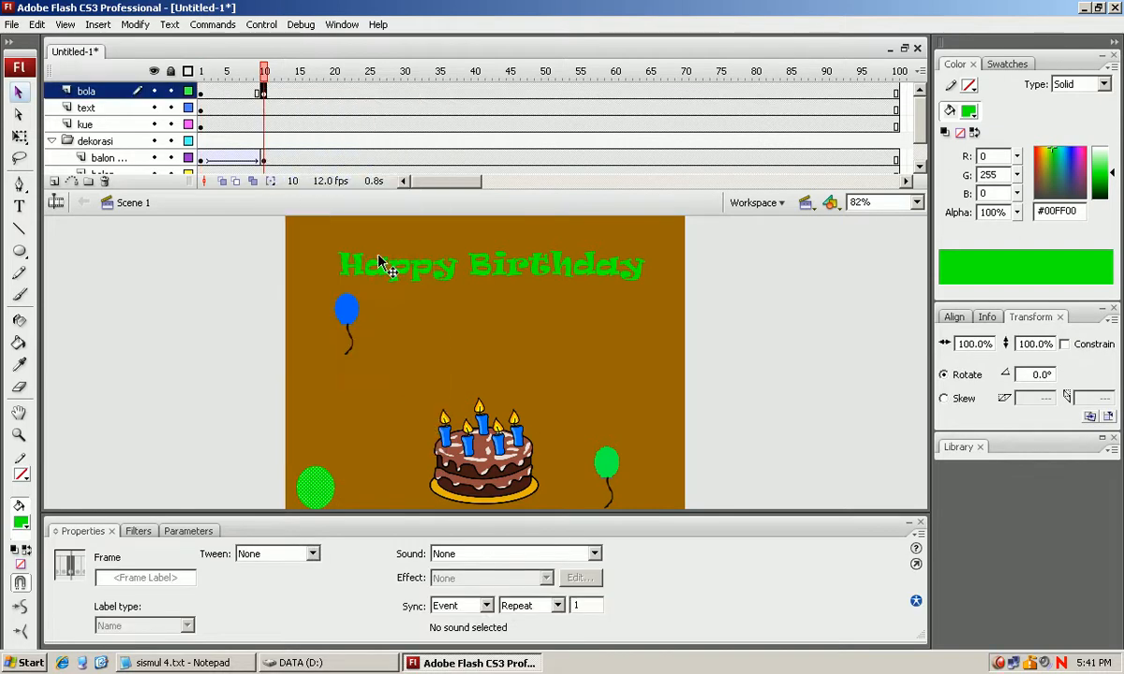
left_click(312, 485)
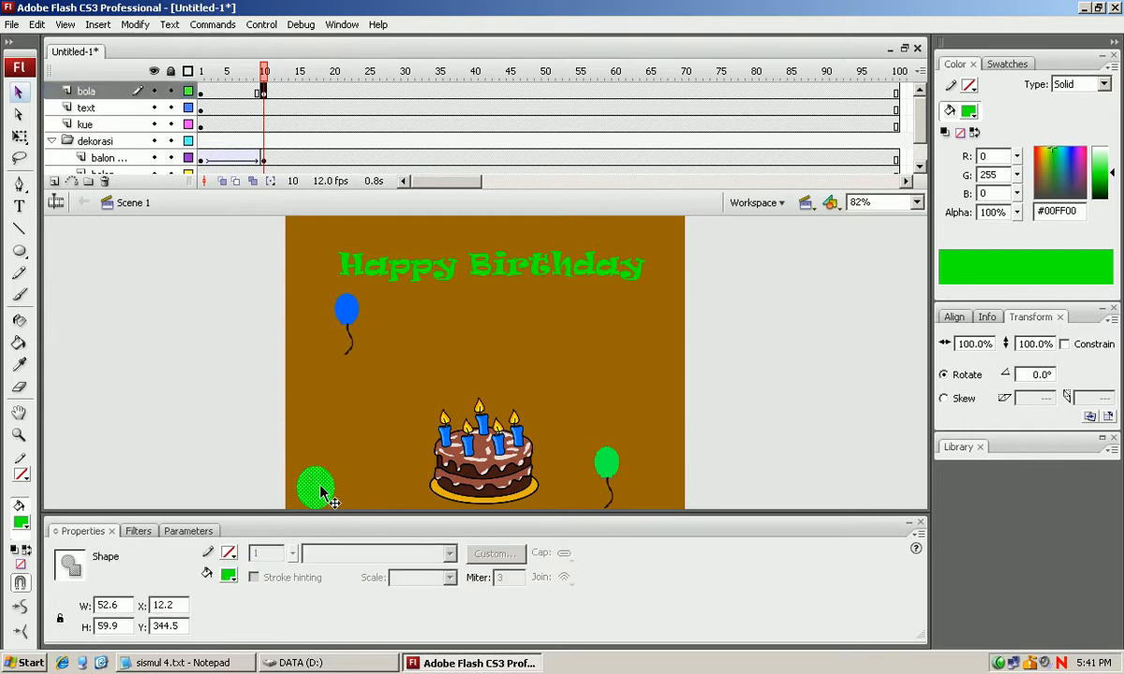
key("Delete")
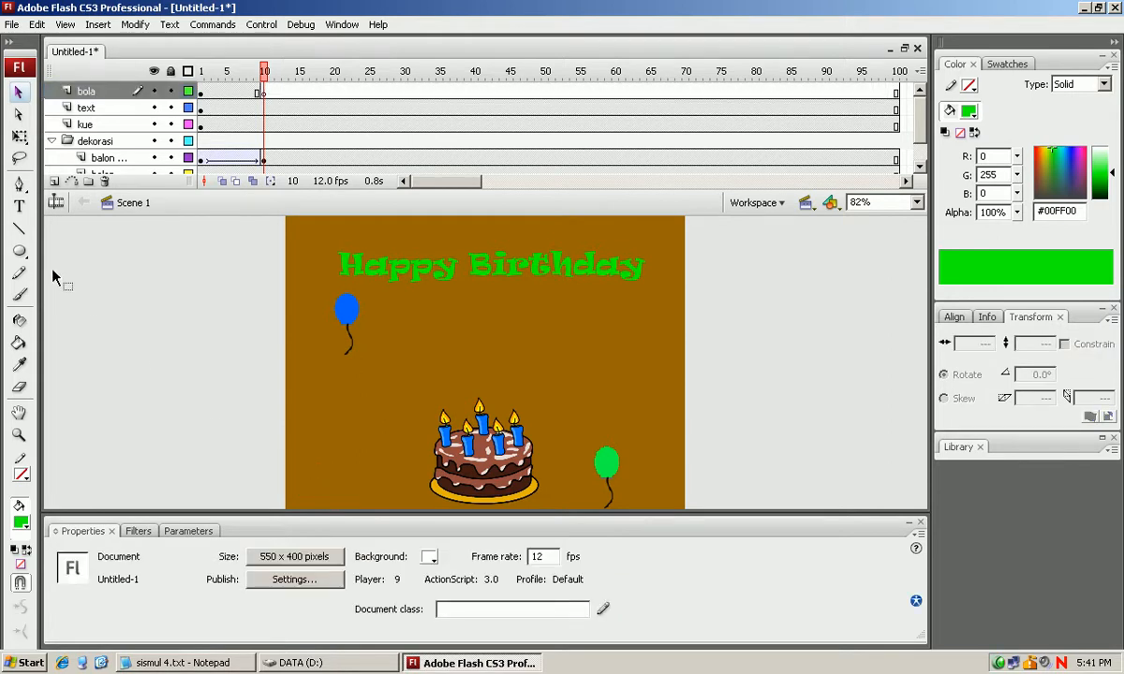
left_click(19, 251)
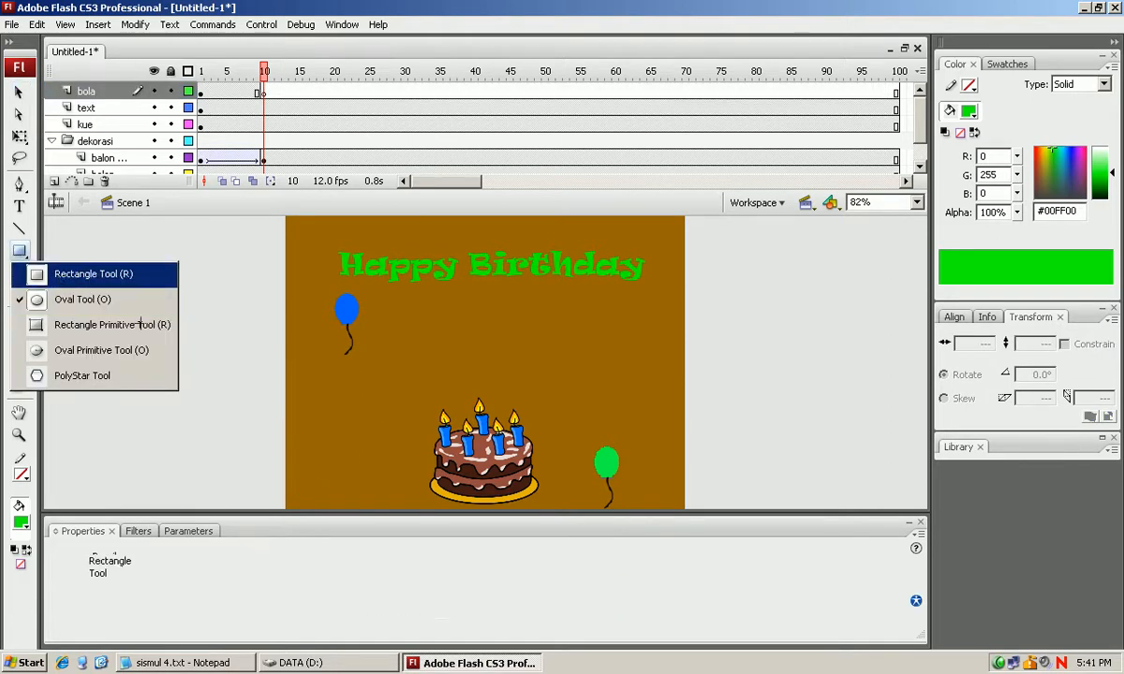
left_click_drag(299, 461, 331, 501)
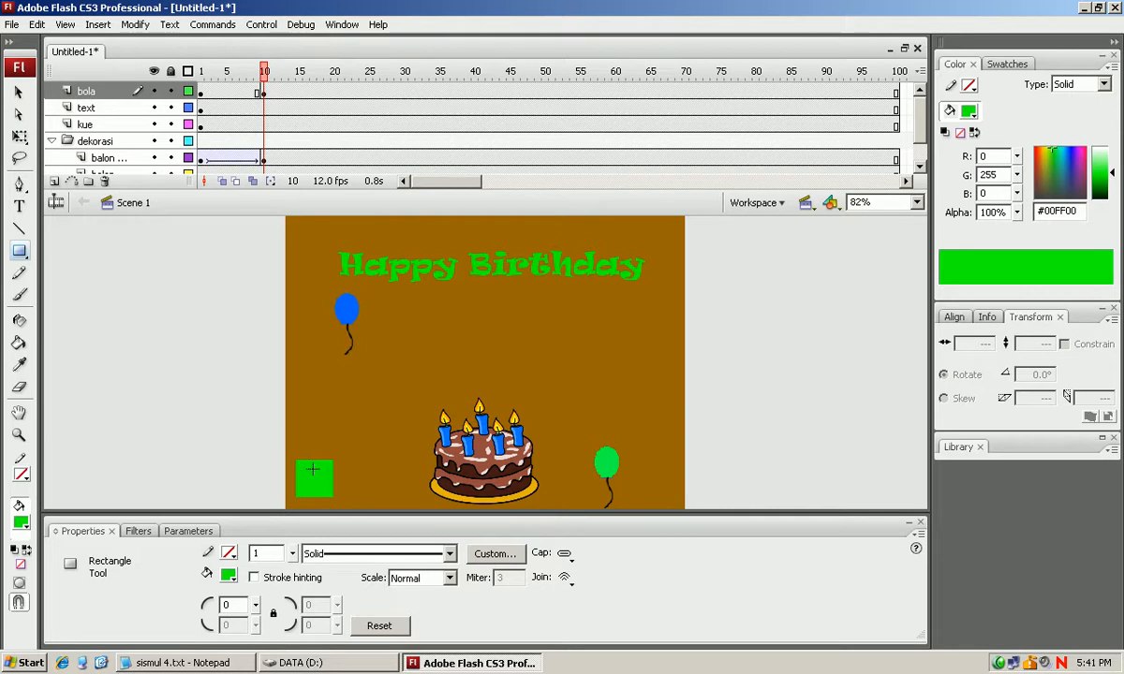
Create a shape tween between frames 1 and 10 of the bola layer and play the animation from frame 1.
left_click(201, 98)
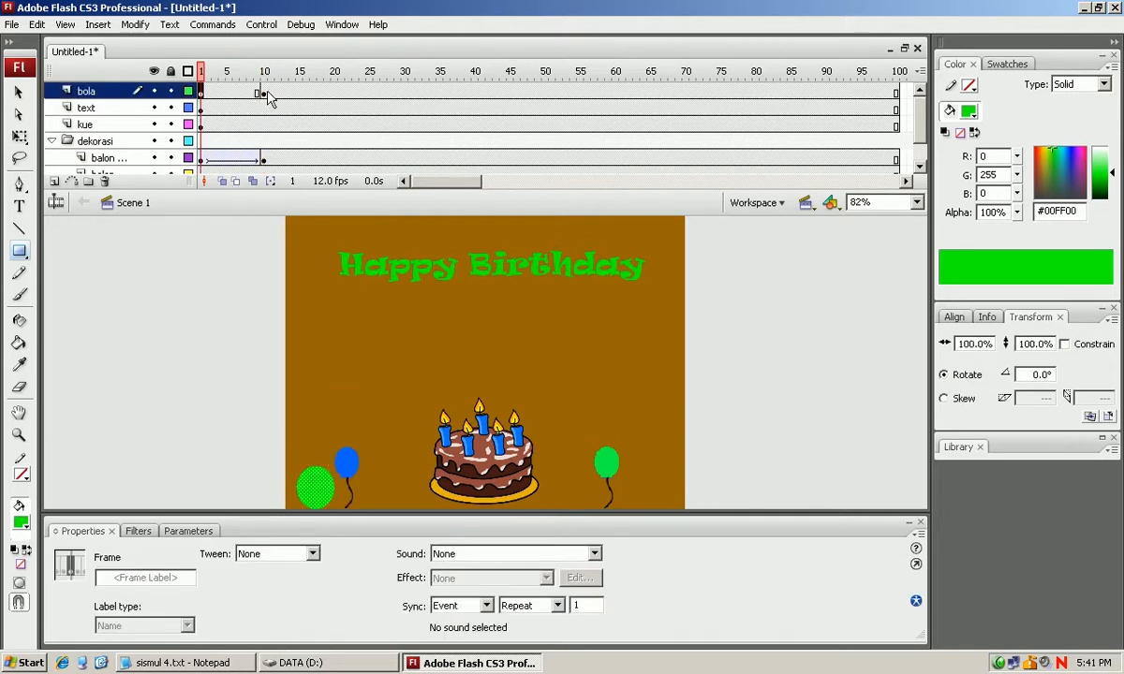
left_click(226, 94)
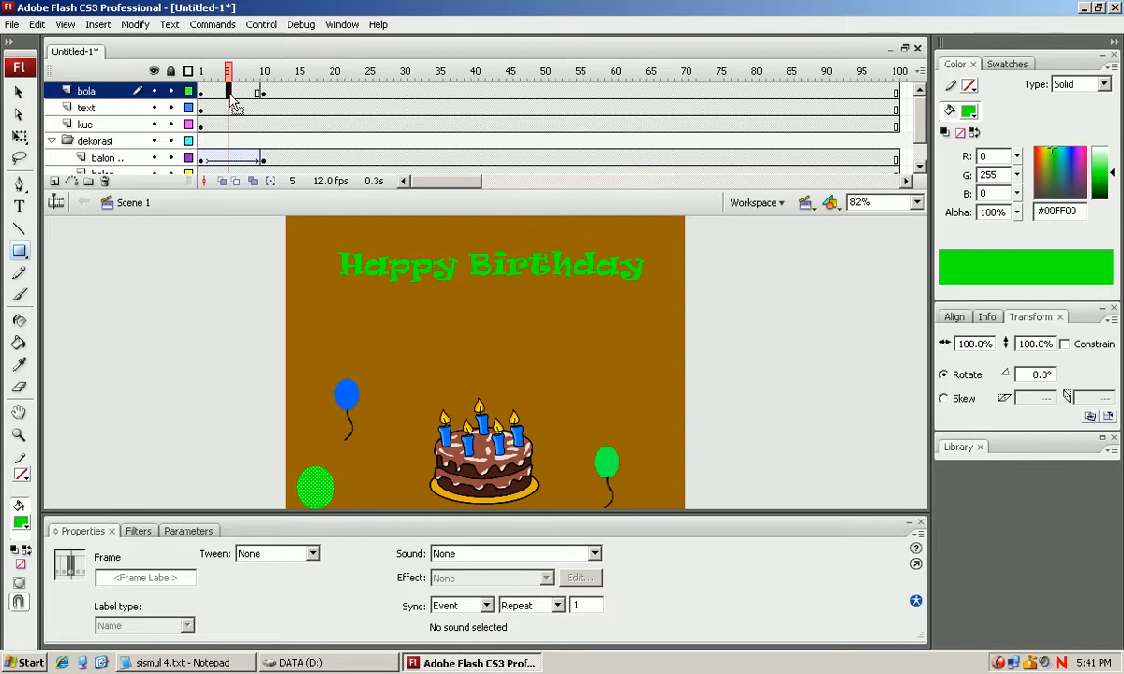
right_click(229, 93)
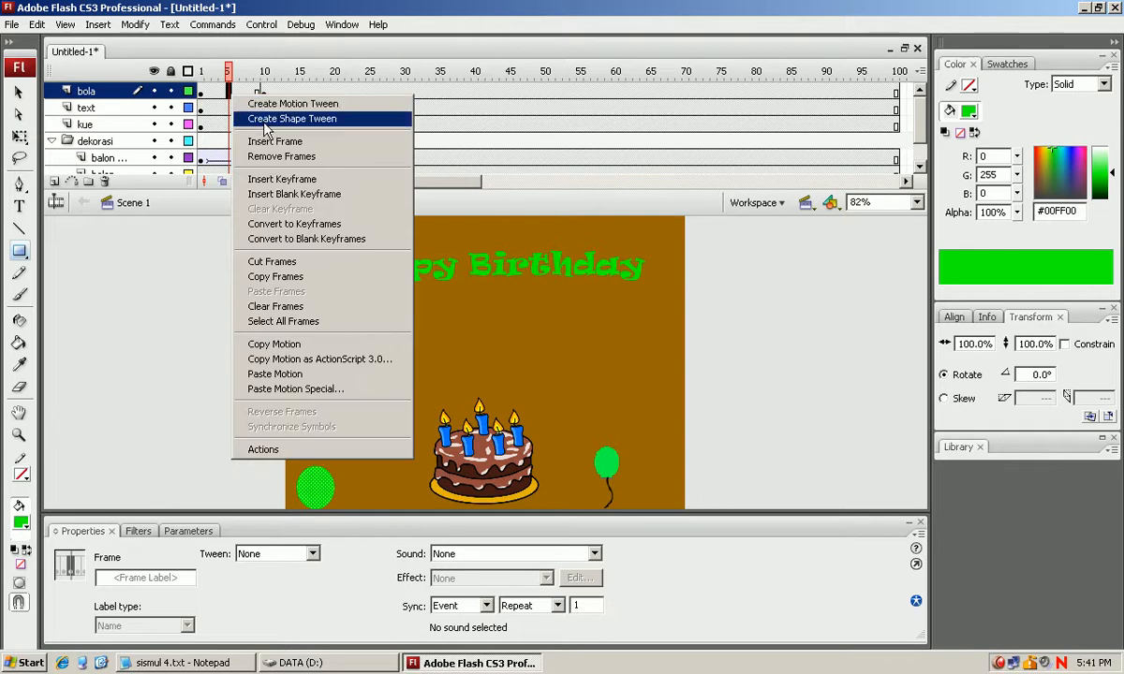
left_click(264, 120)
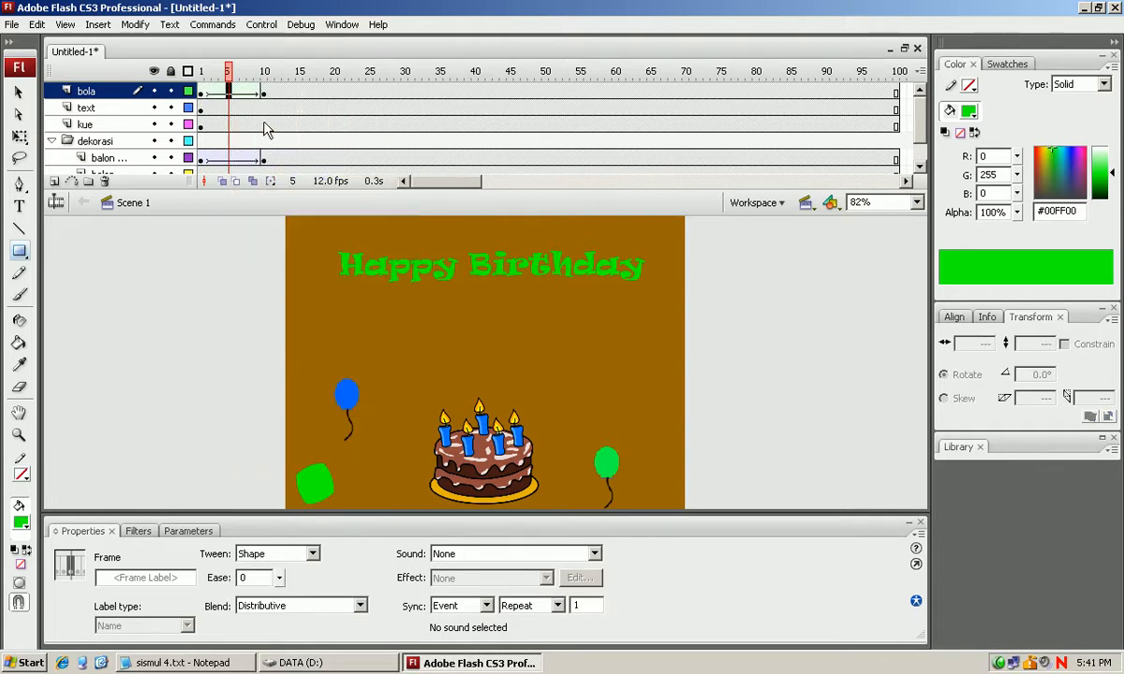
left_click(204, 96)
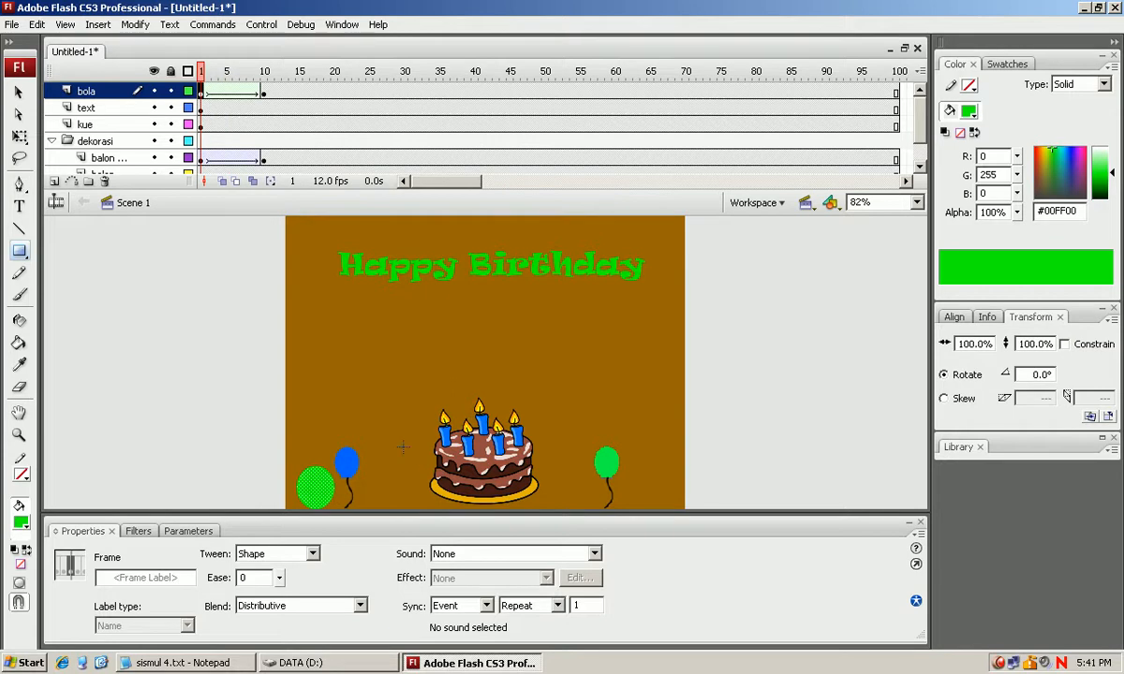
key("Return")
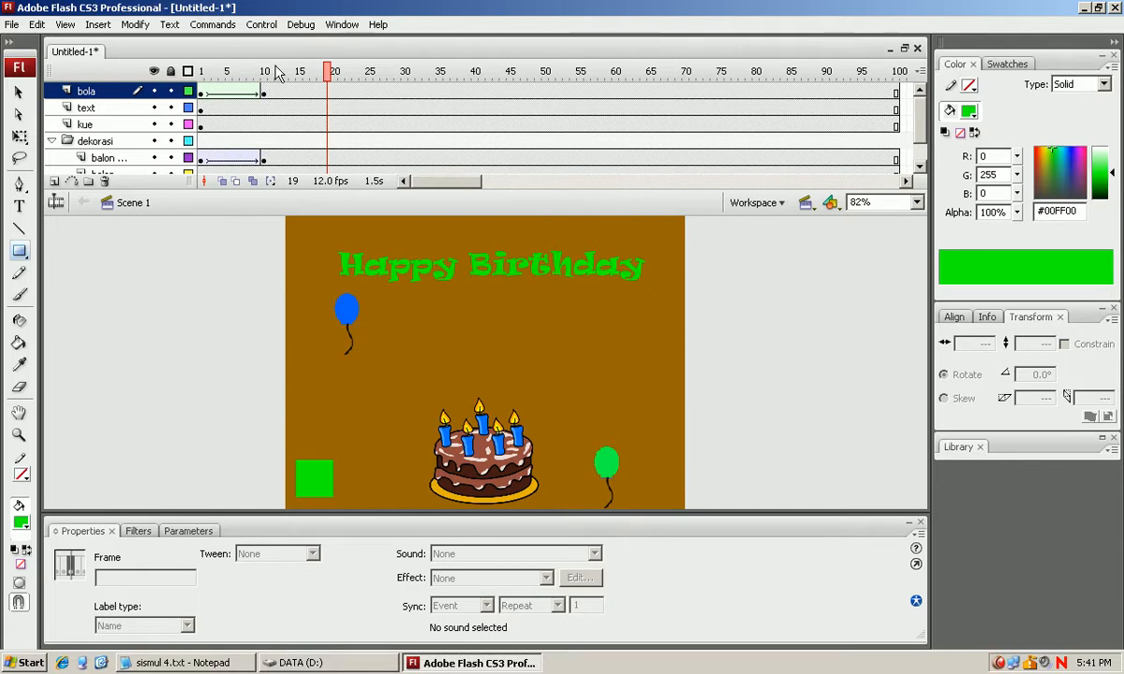
Switch to the sismul 4.txt notes in Notepad.
left_click(178, 662)
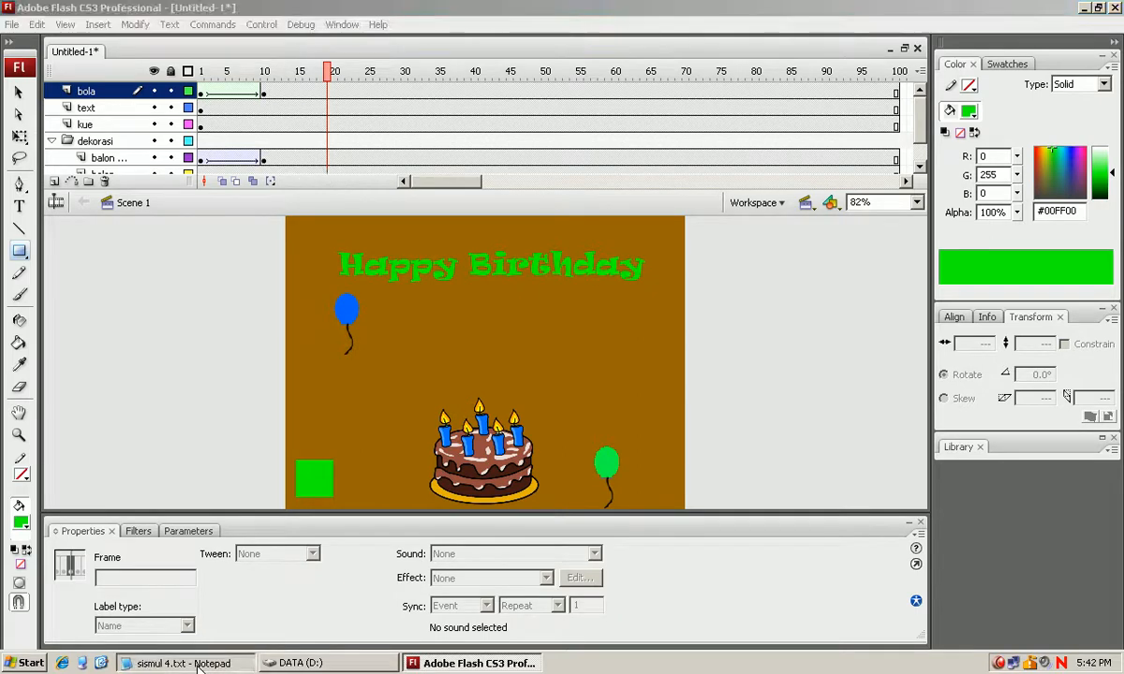